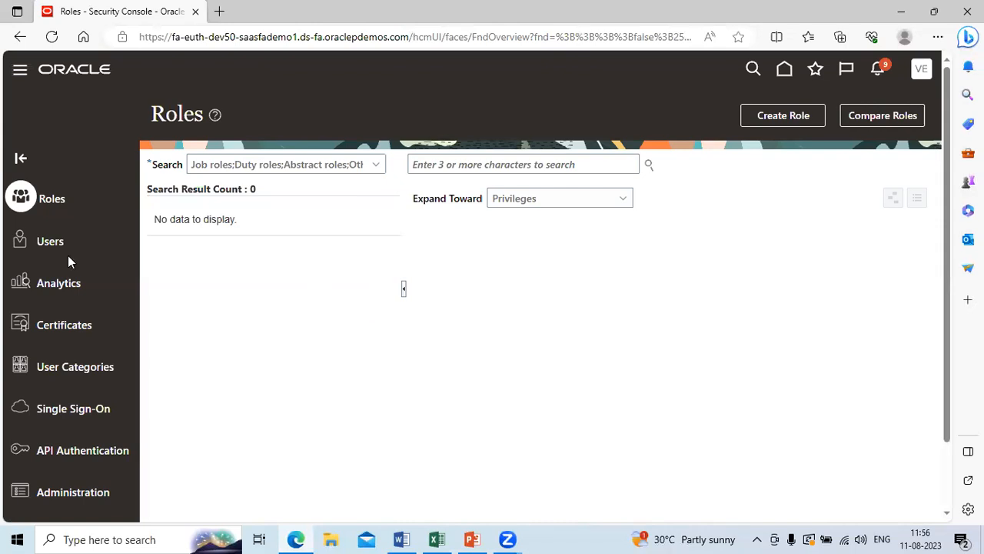
- Search the Security Console's user accounts for the employee's user name and open the matching account's details
click(48, 245)
text(veera.emp)
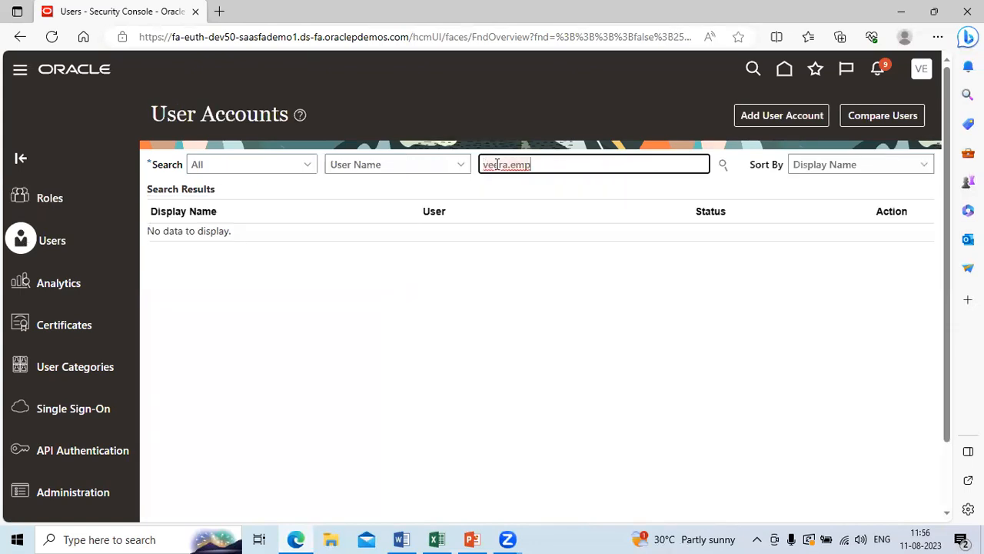
key(Return)
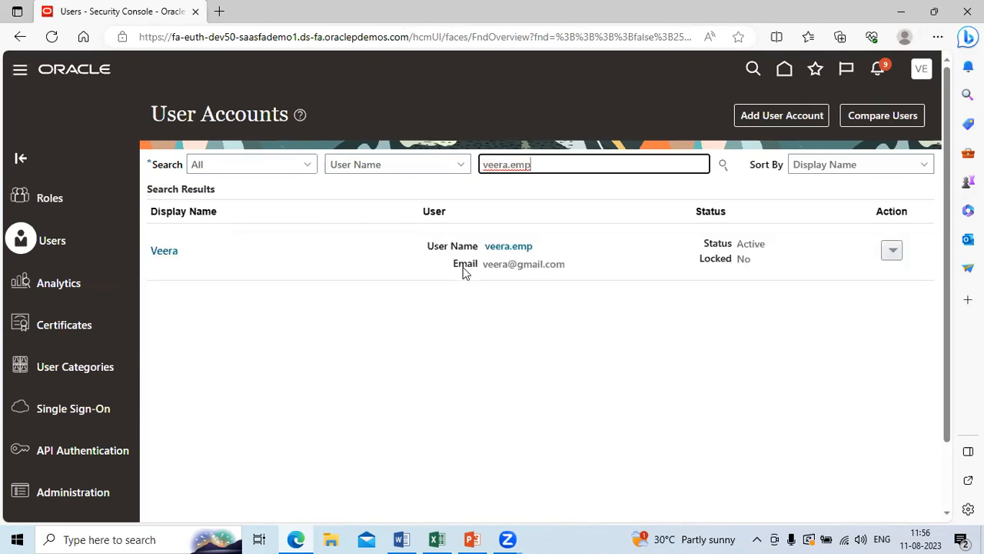
click(502, 244)
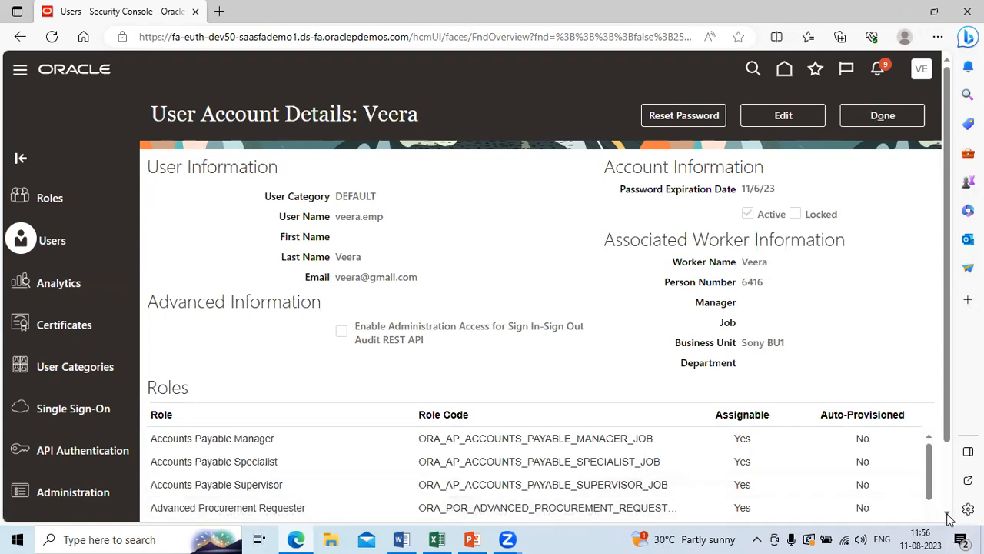
- Review the full list of roles assigned to the employee's user account
scroll(950, 518, down, 1)
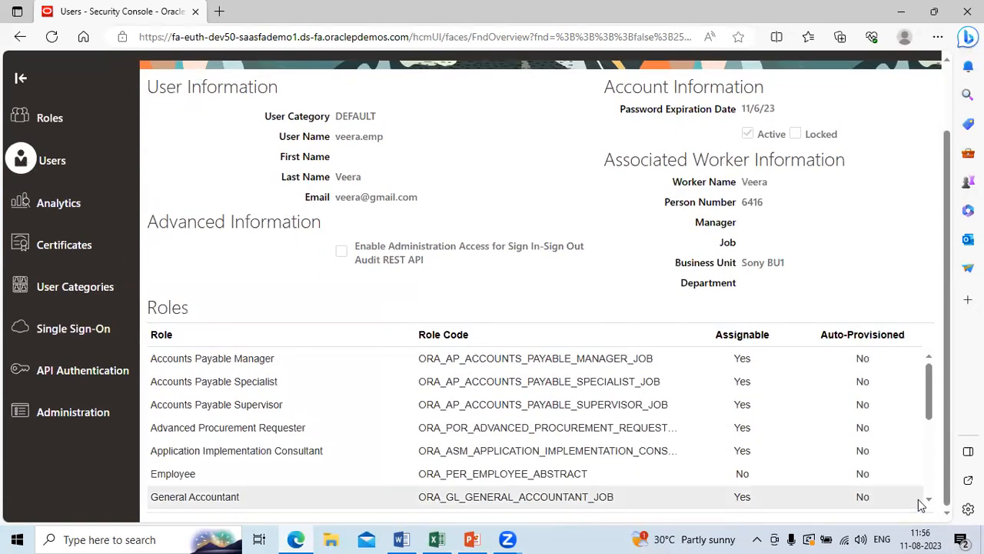
scroll(928, 504, down, 3)
scroll(928, 504, down, 3)
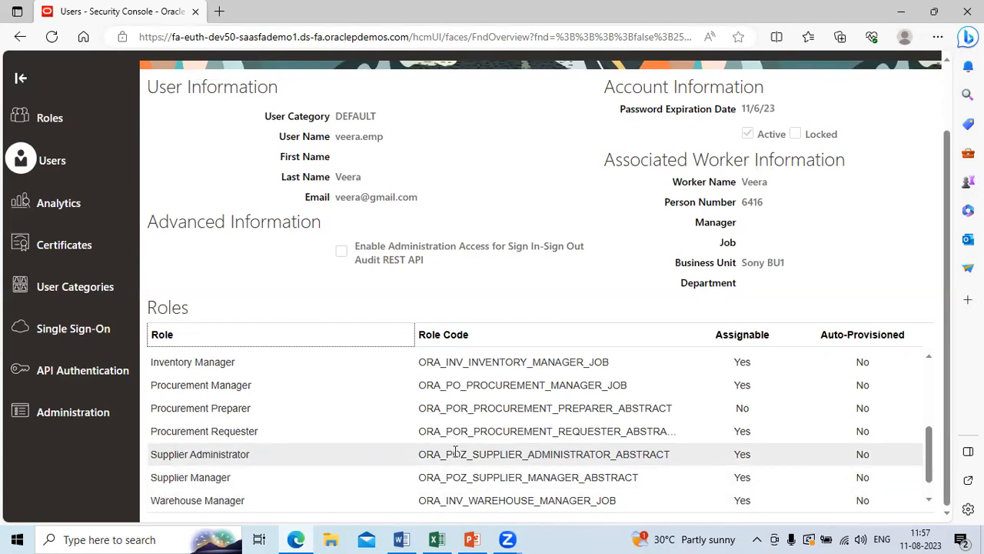
scroll(950, 78, up, 2)
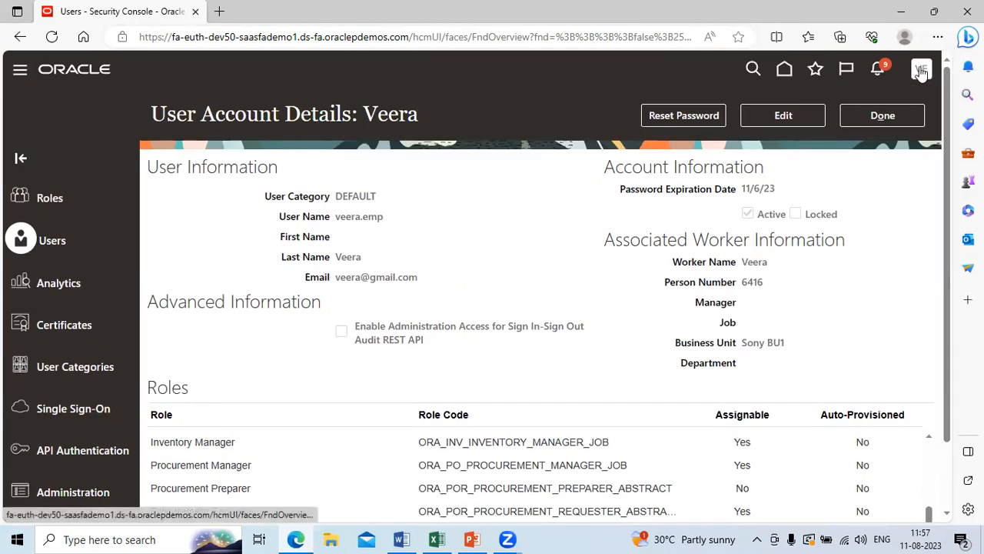
- Open the Manage Users task in the Users and Security area of the Procurement setup in Setup and Maintenance
click(921, 71)
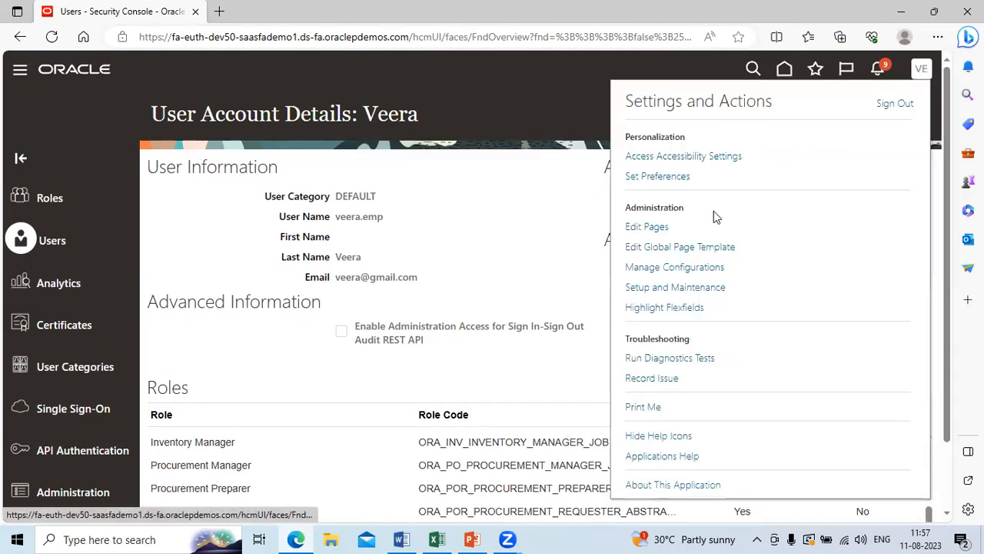
click(674, 287)
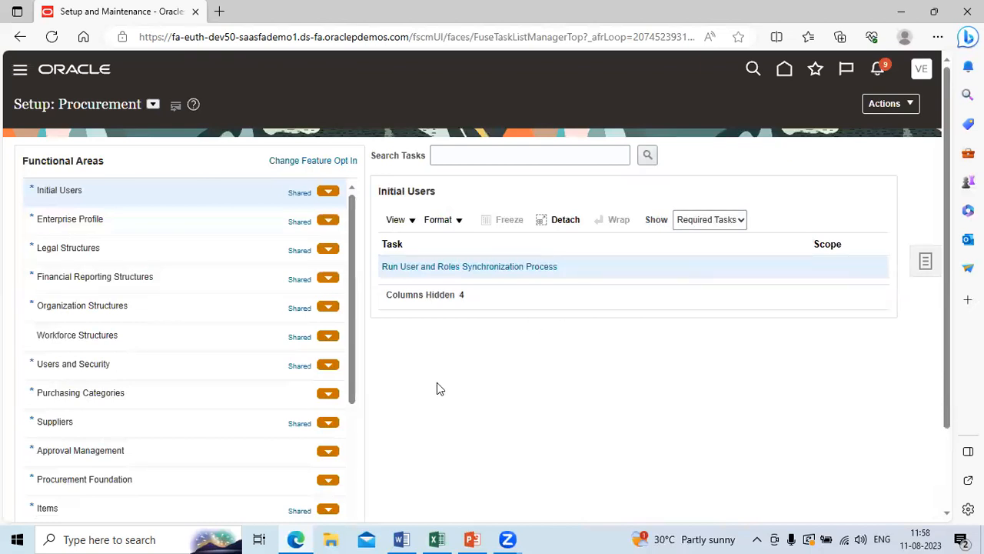
scroll(352, 430, down, 5)
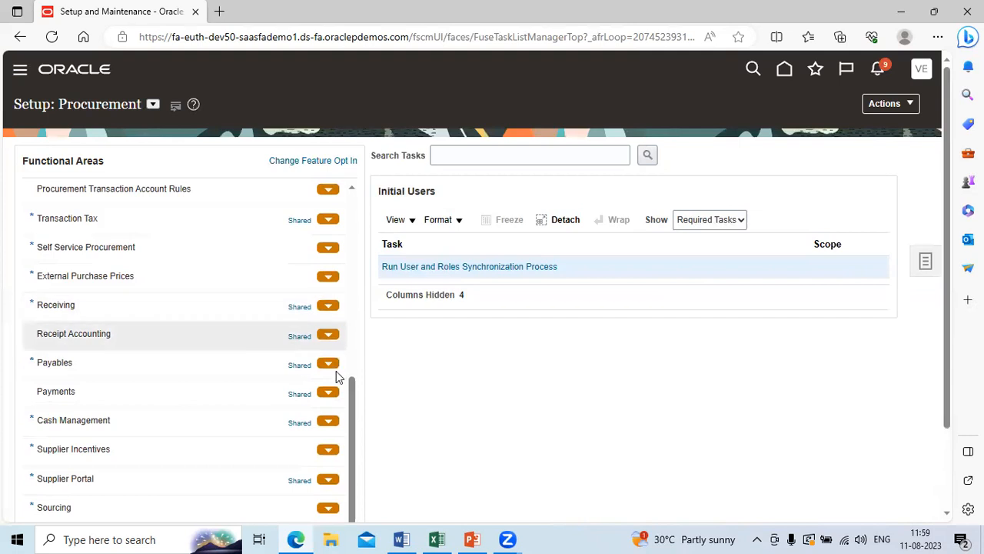
scroll(353, 206, up, 5)
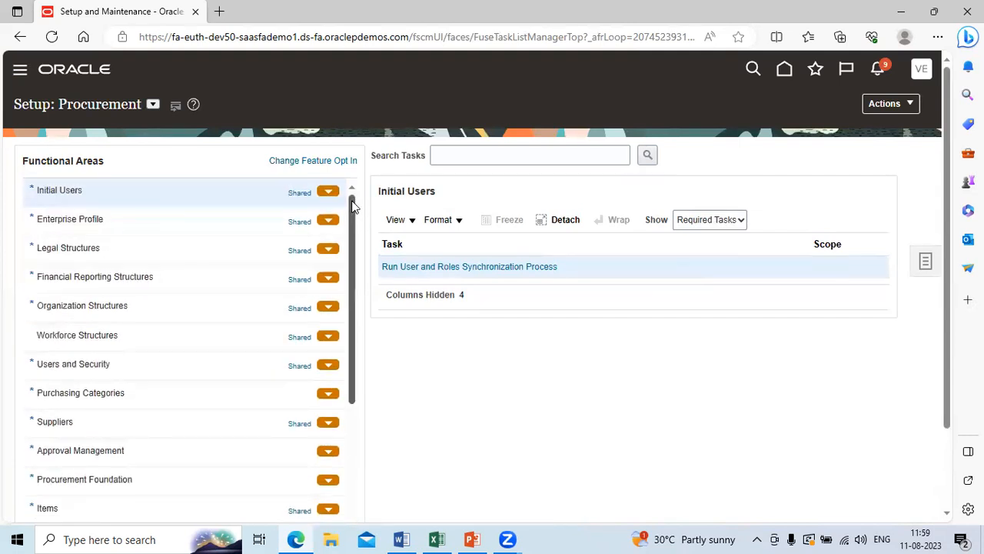
click(211, 364)
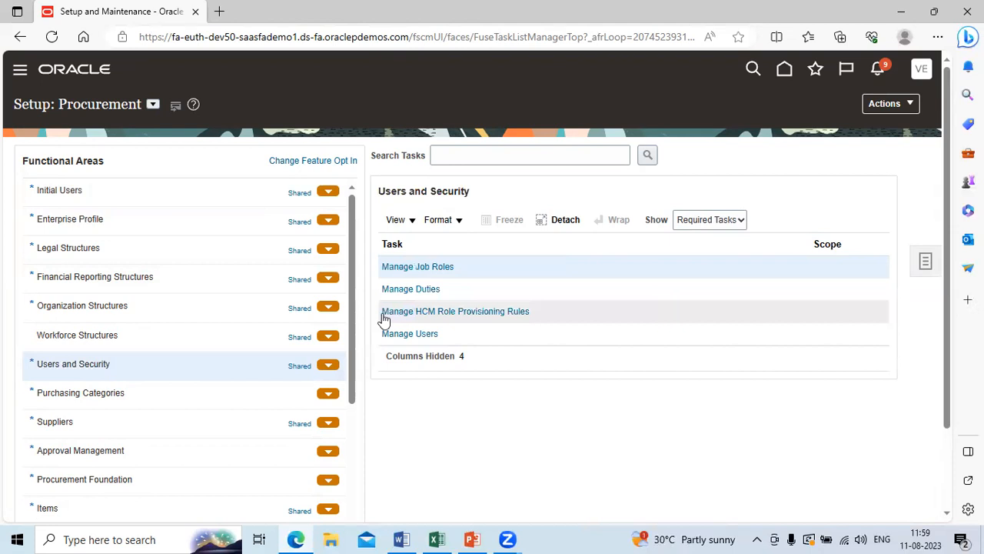
click(428, 334)
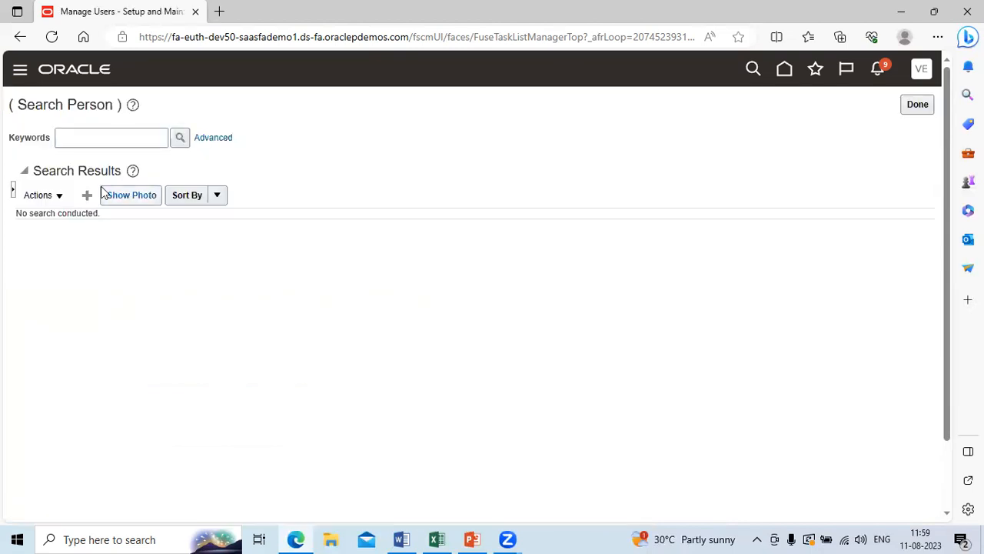
- Search for the agent user by name keyword and open the matching person's record
click(80, 133)
text(veer)
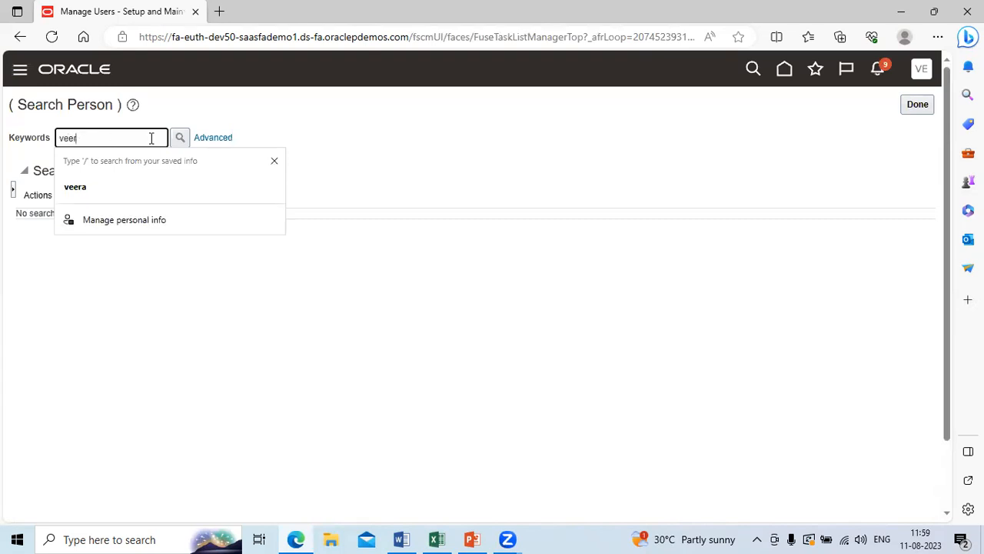
click(180, 140)
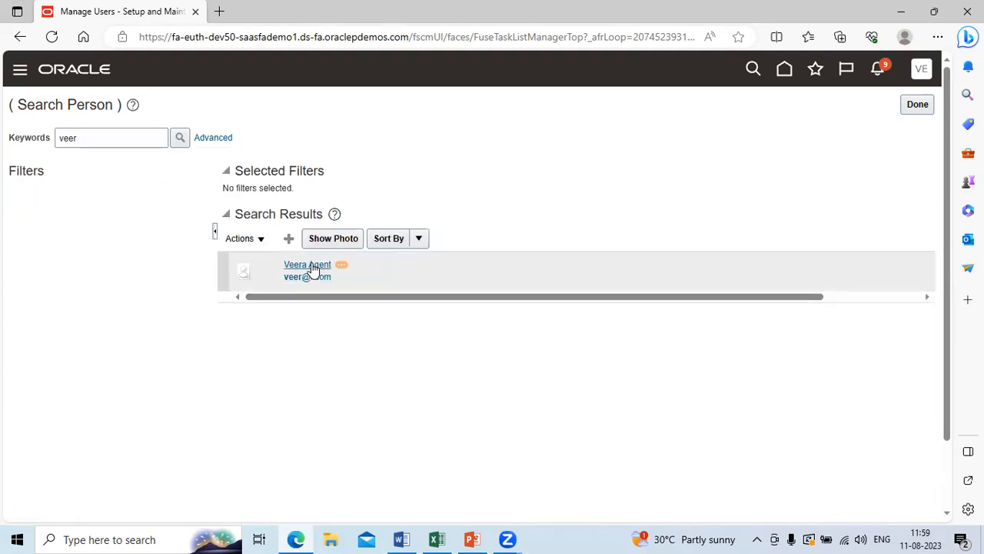
click(311, 266)
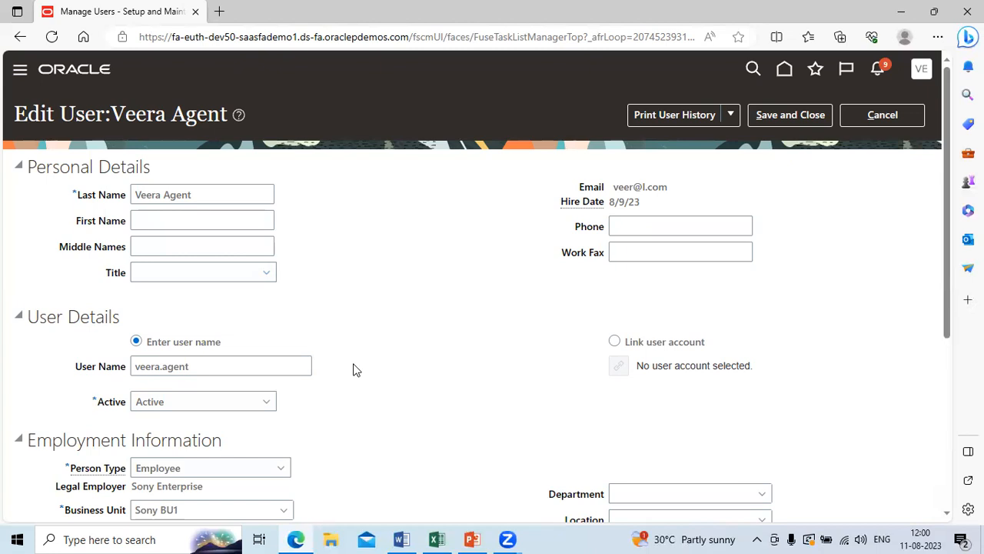
- Examine the agent's user and employment details, including the person type choices, and leave Manage Users without saving
scroll(353, 370, down, 2)
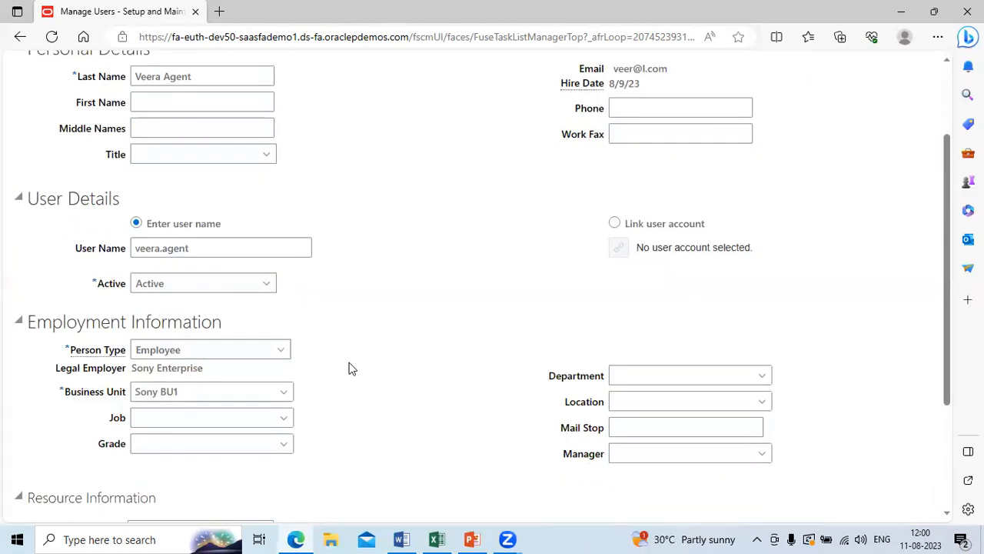
click(280, 352)
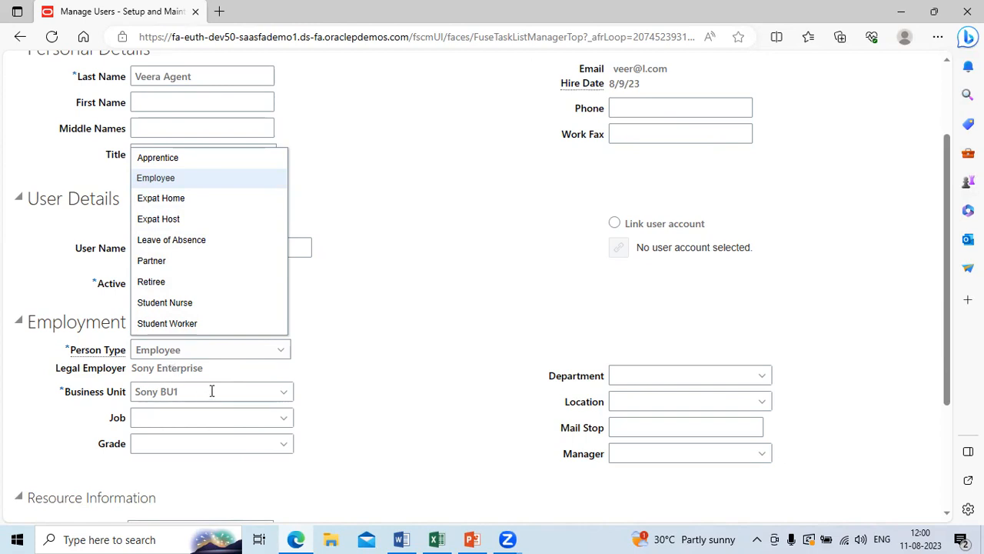
click(376, 412)
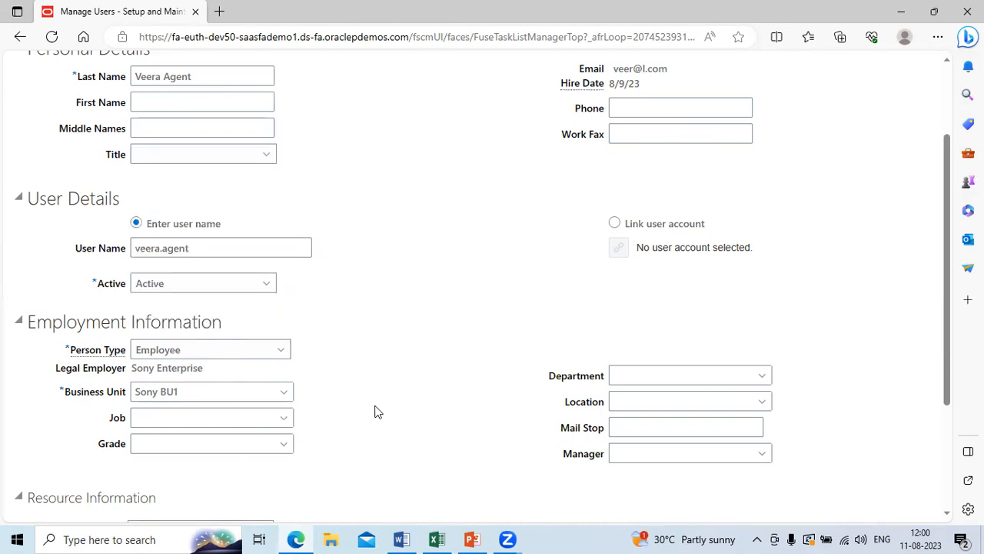
scroll(377, 411, up, 2)
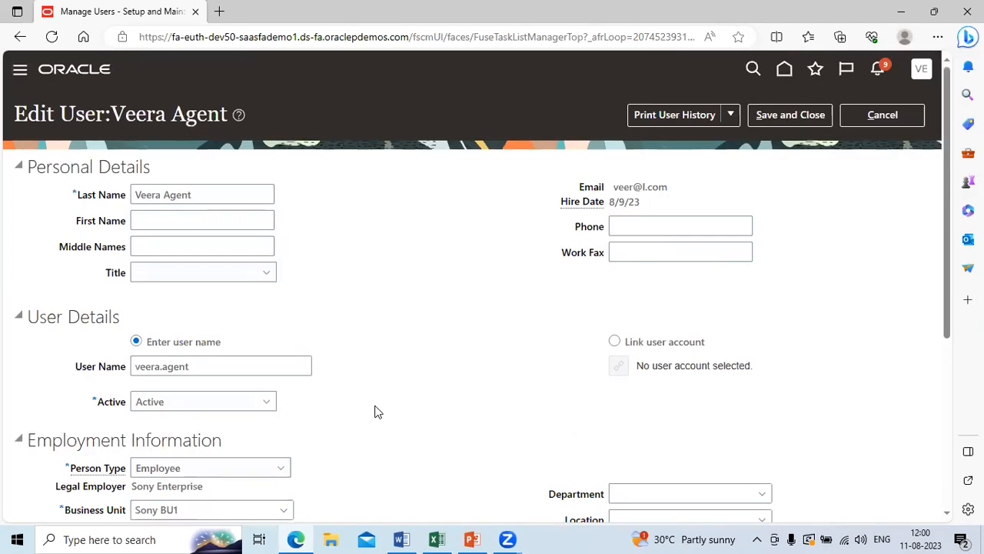
scroll(377, 411, down, 3)
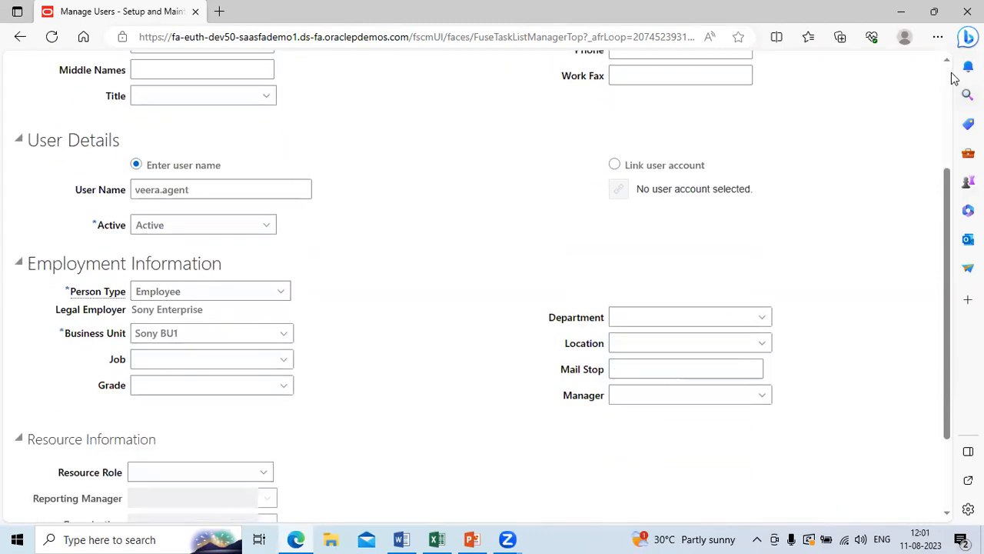
scroll(951, 77, up, 3)
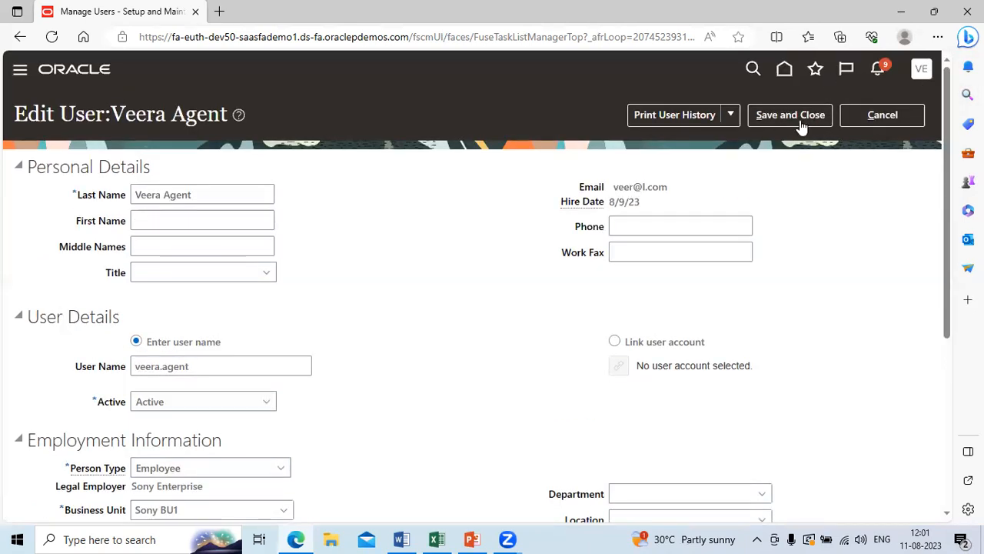
click(895, 117)
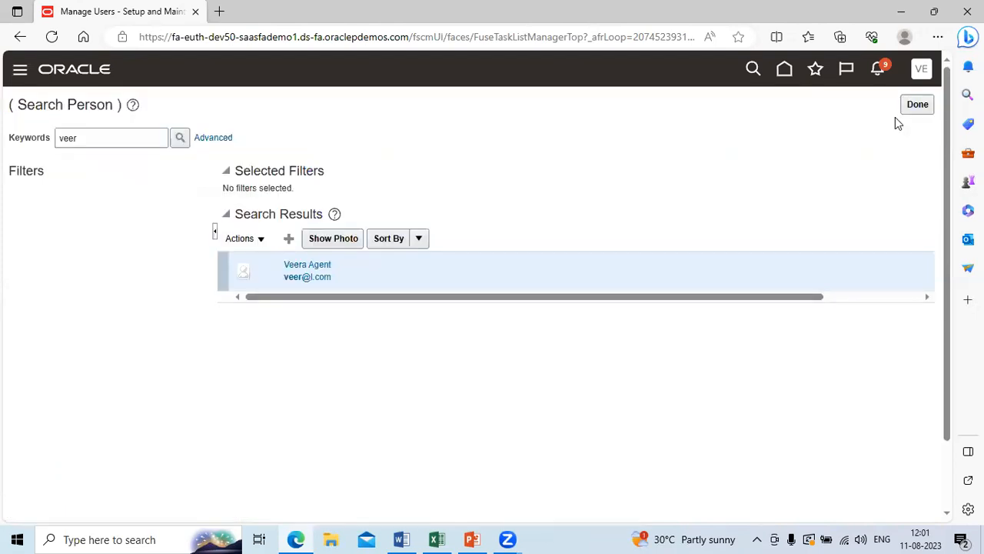
click(917, 104)
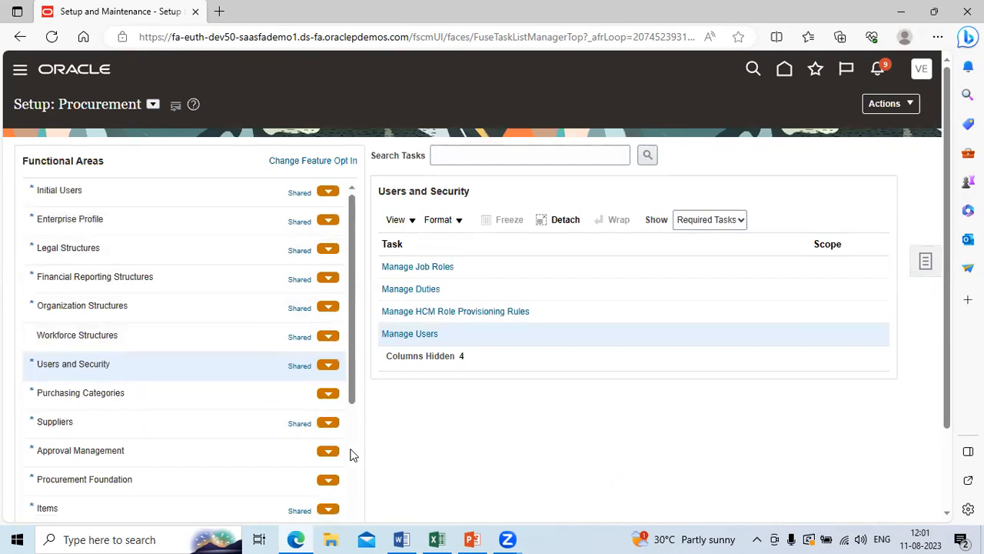
- Open the Manage Procurement Agents task in the Payables functional area of the Procurement setup
scroll(349, 454, down, 5)
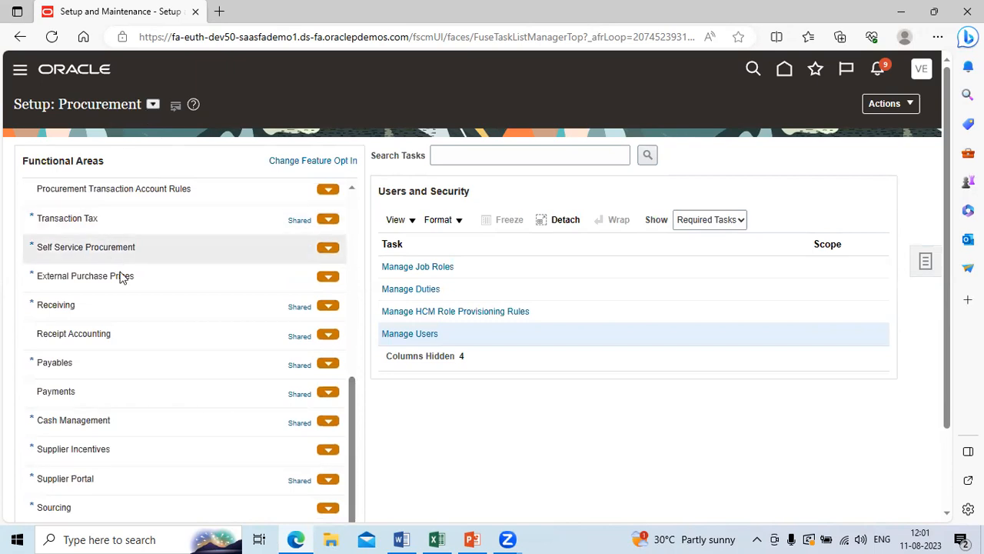
click(128, 362)
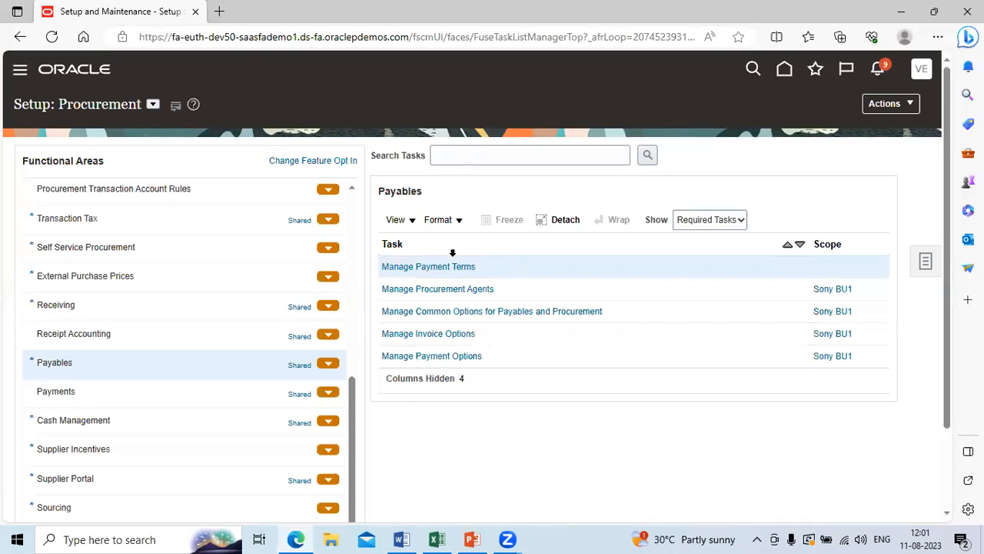
click(457, 289)
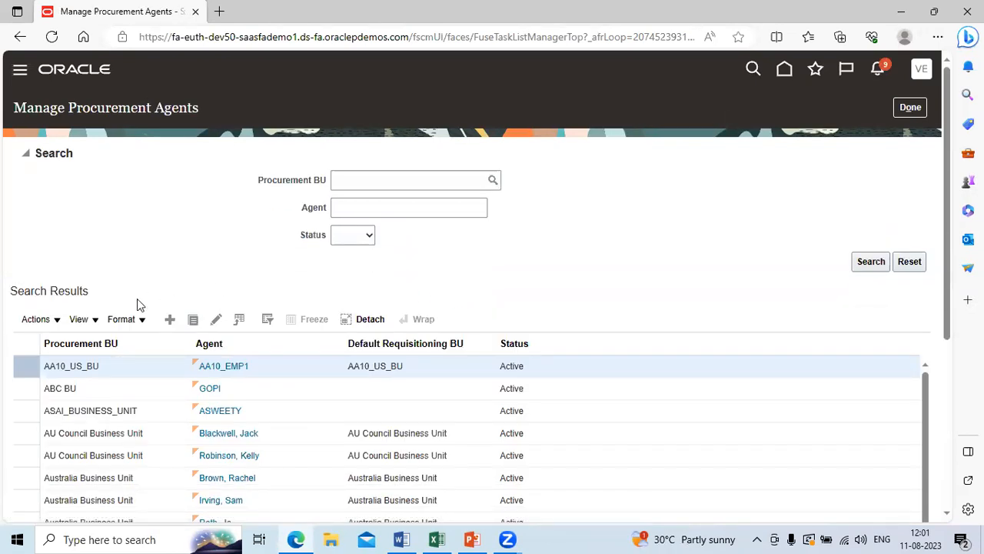
click(170, 321)
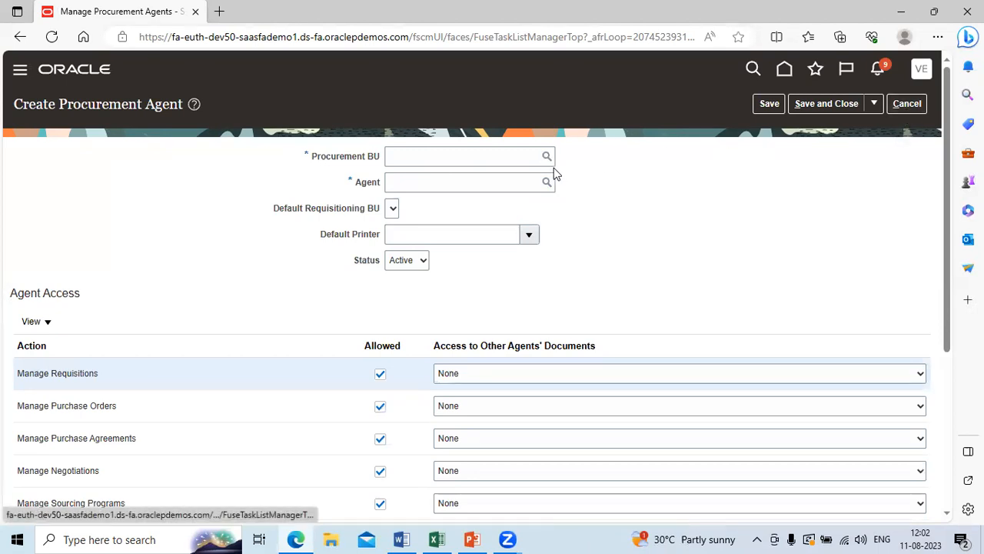
click(503, 159)
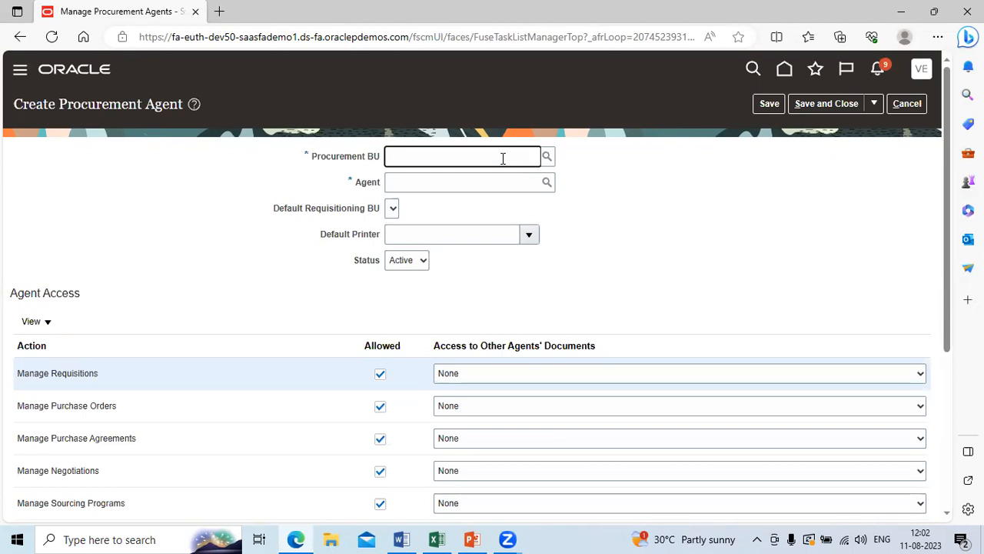
click(912, 103)
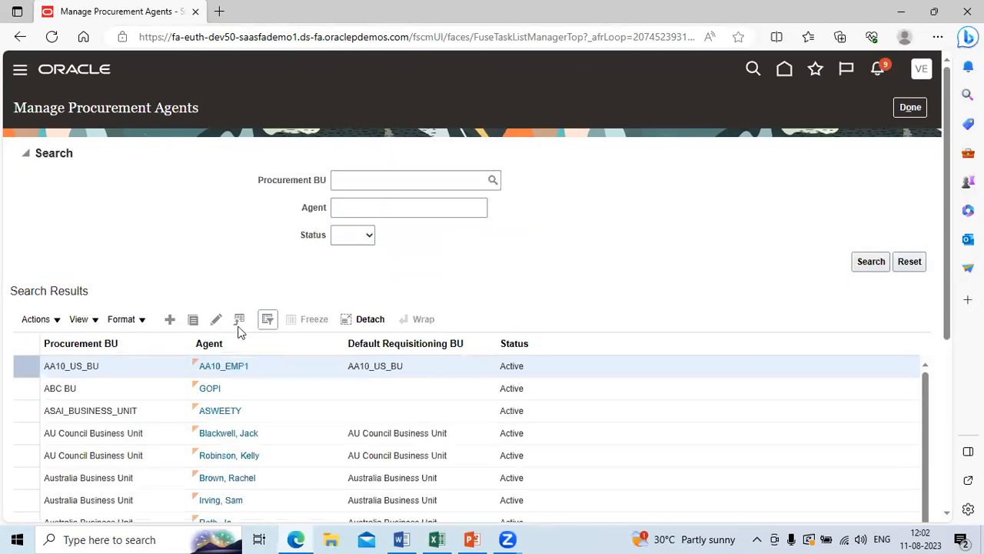
- Search the procurement agents by the agent's name followed by the % wildcard
click(371, 206)
text(veer)
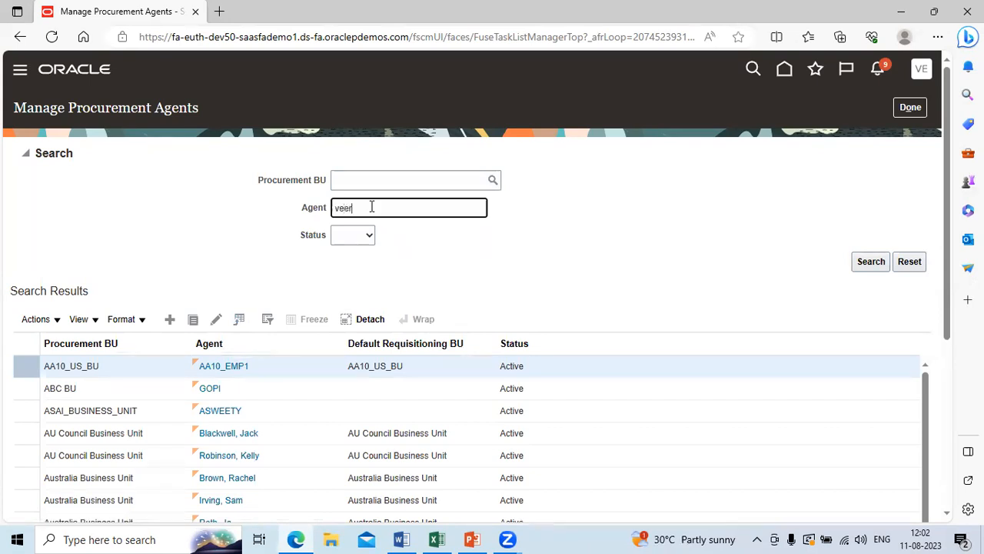
text(a%)
click(866, 263)
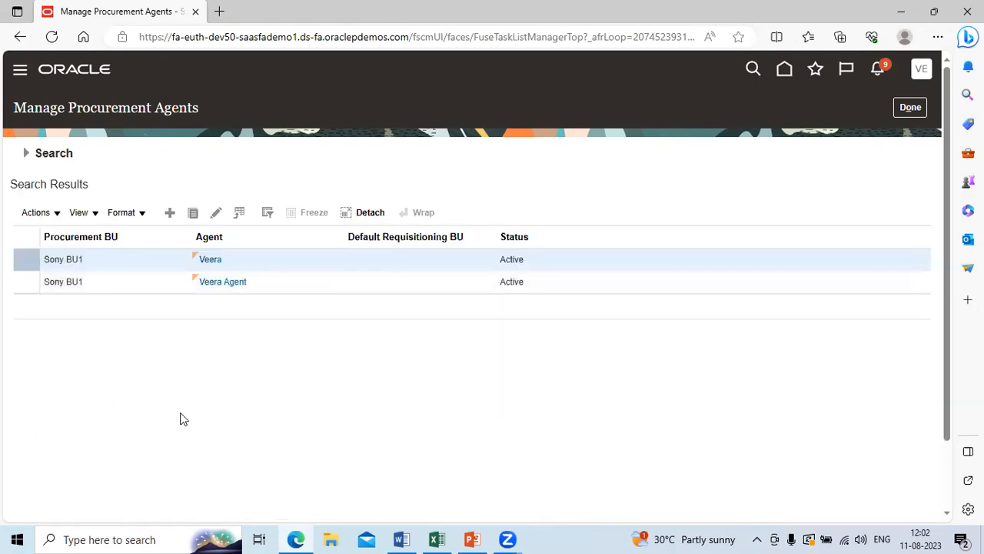
- Open the agent user's procurement agent record for editing and examine its allowed actions and access to other agents' documents
click(281, 285)
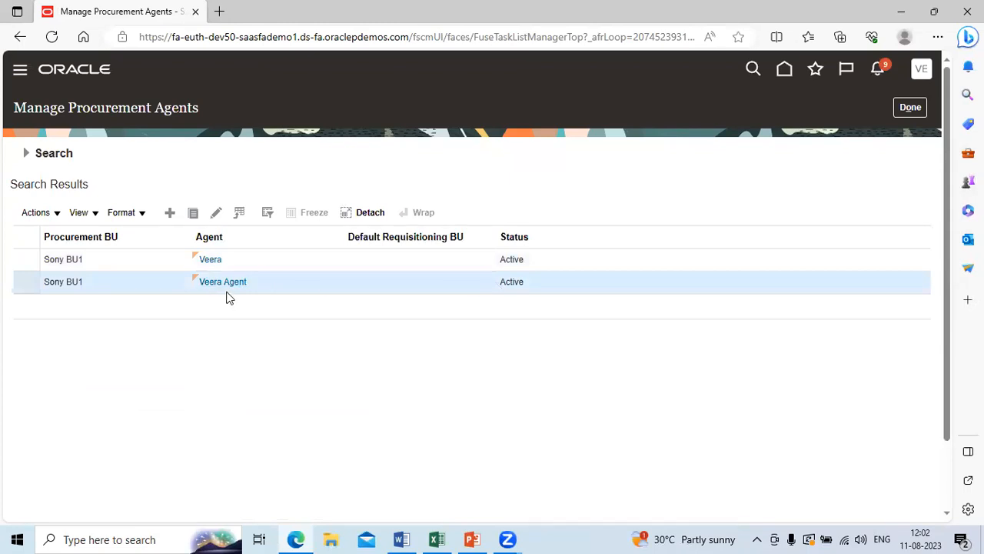
click(217, 214)
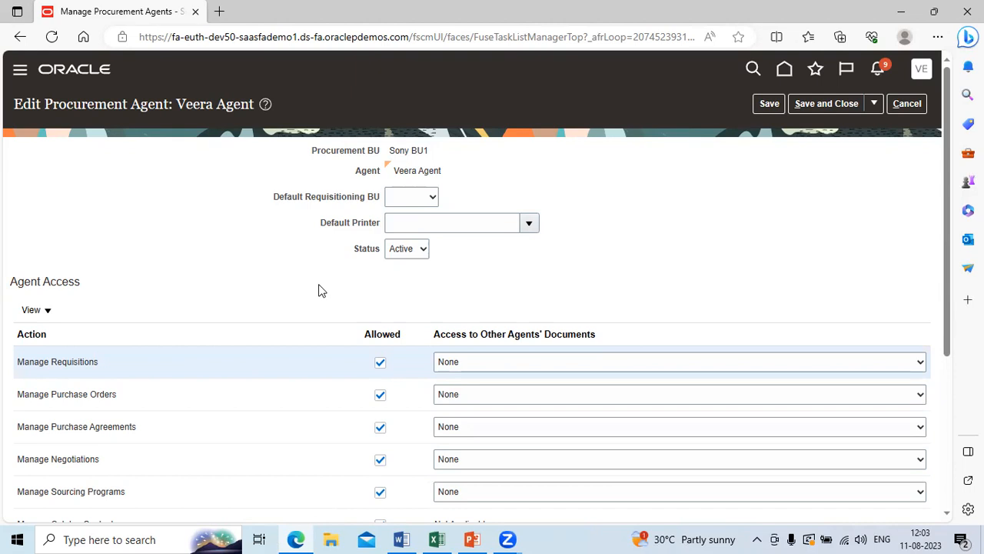
scroll(321, 290, down, 1)
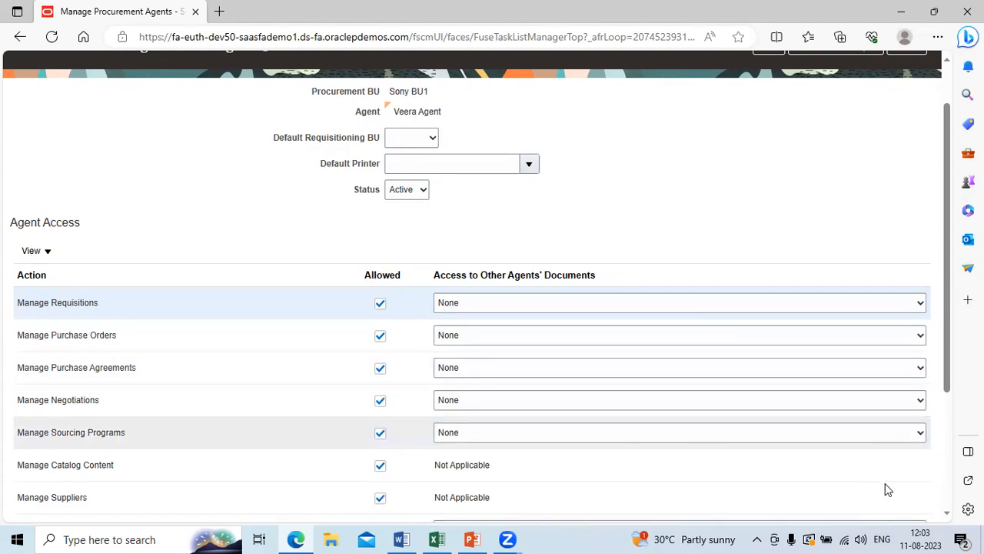
scroll(956, 517, down, 3)
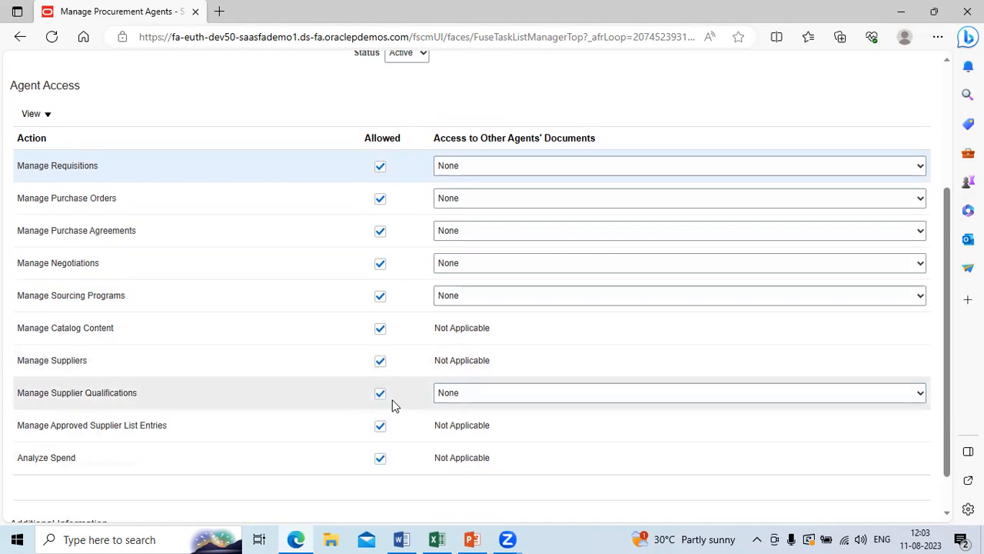
- Leave the agent's record without saving and close Manage Procurement Agents to return to the Procurement setup
click(948, 76)
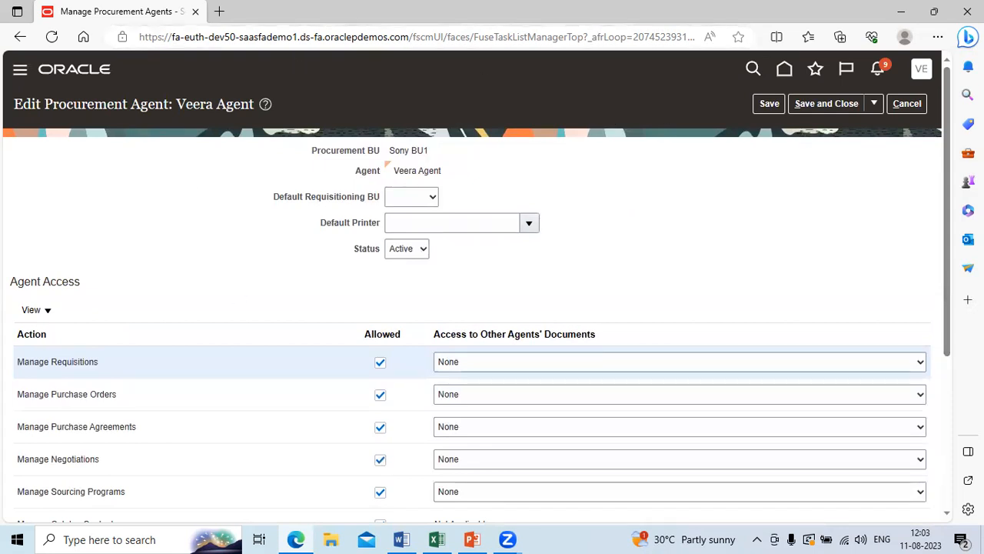
click(917, 109)
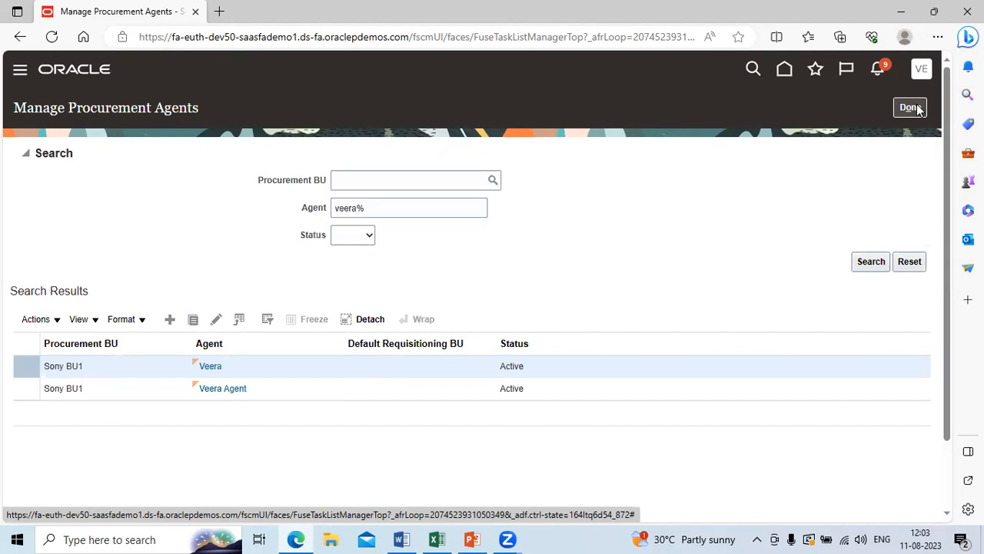
click(914, 109)
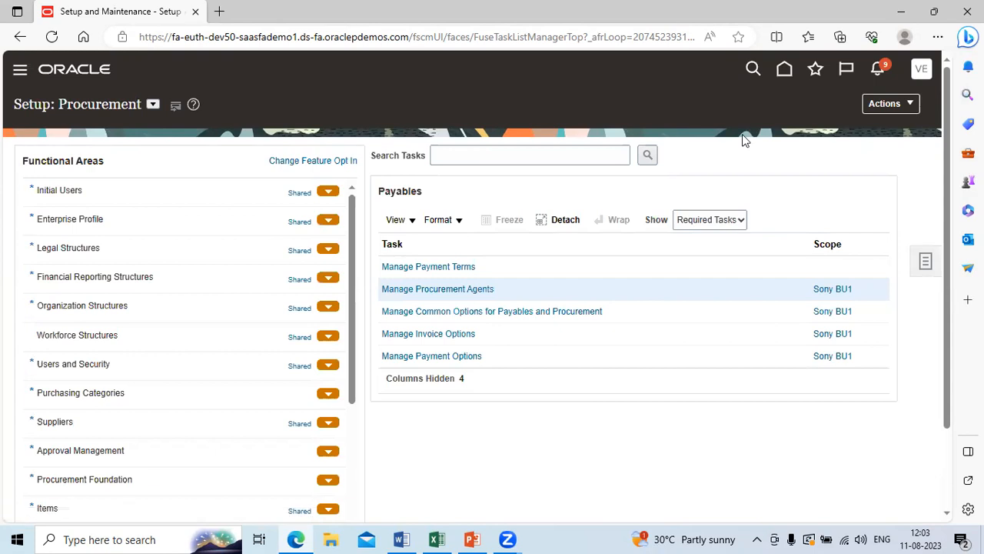
- Show all tasks of the Suppliers functional area and view the Specify Supplier Numbering setting without saving
click(165, 425)
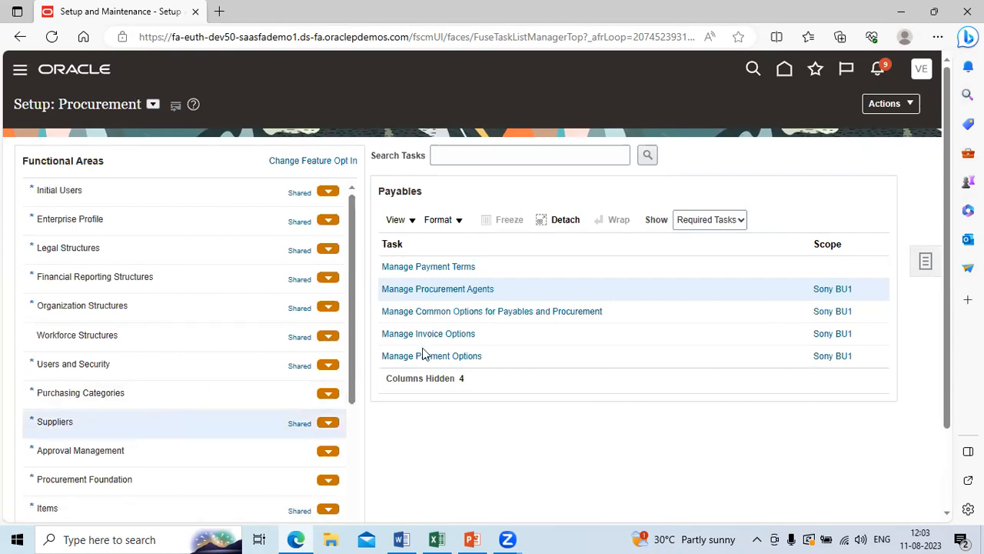
click(742, 220)
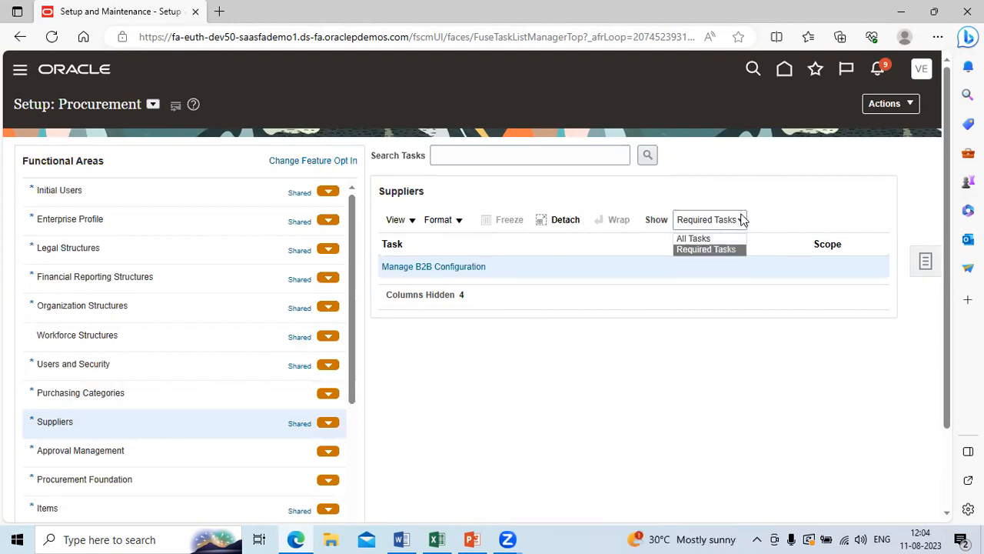
click(707, 240)
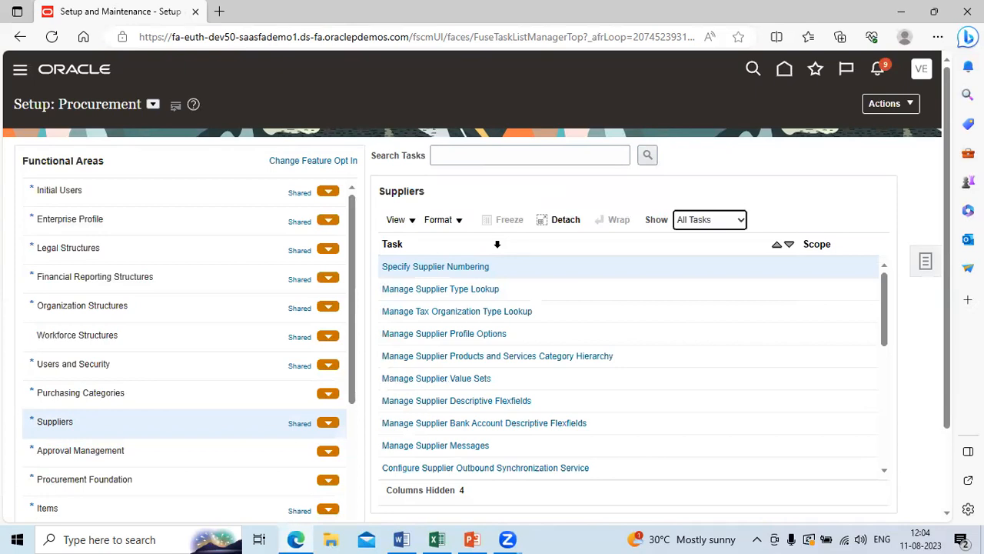
click(468, 266)
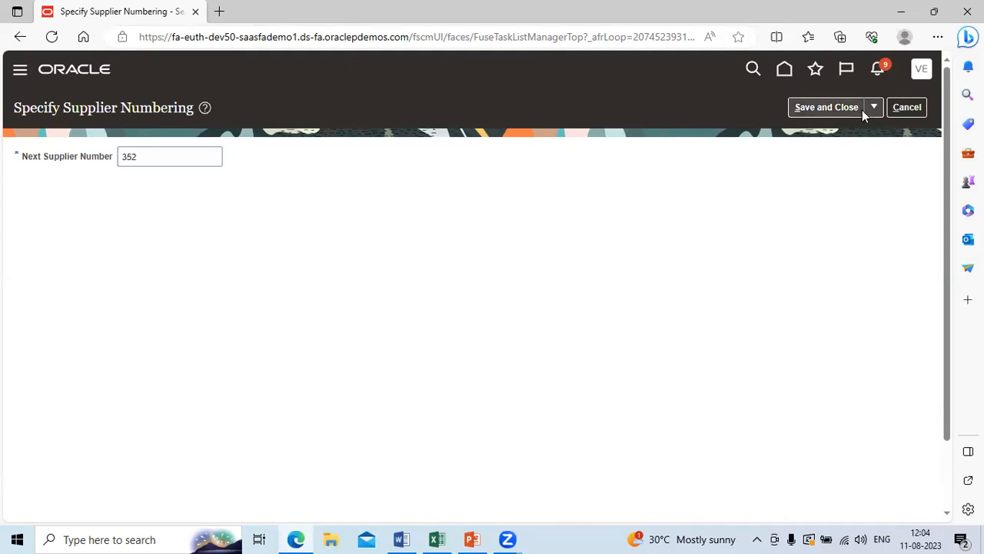
click(902, 109)
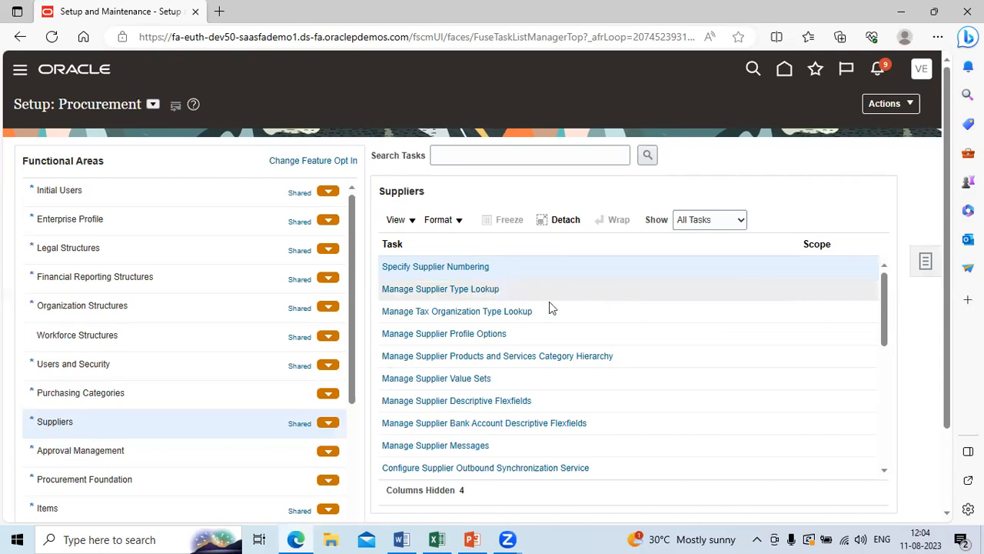
- Examine the POZ_VENDOR_TYPE lookup codes in the Manage Supplier Type Lookup task and leave it without saving
click(467, 291)
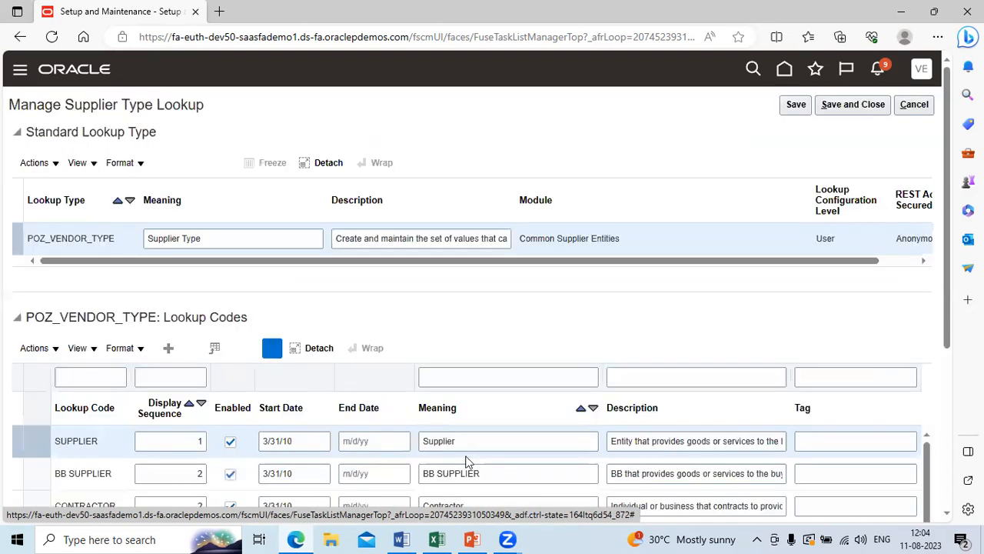
click(947, 515)
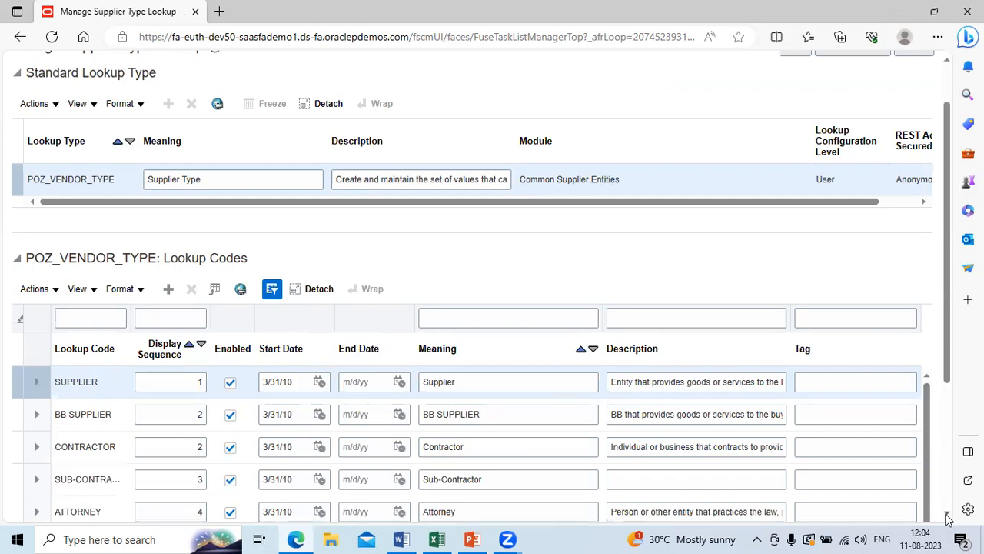
click(947, 515)
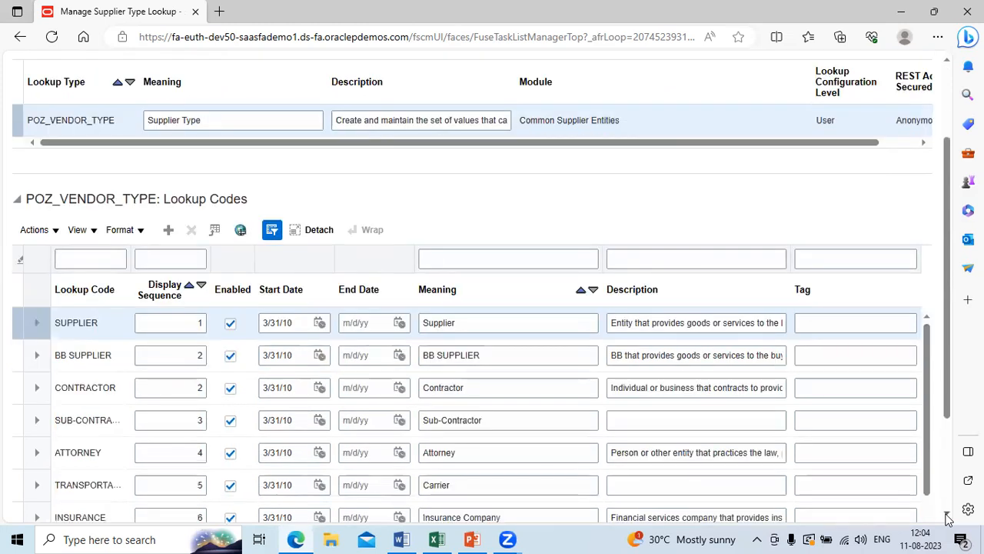
click(947, 515)
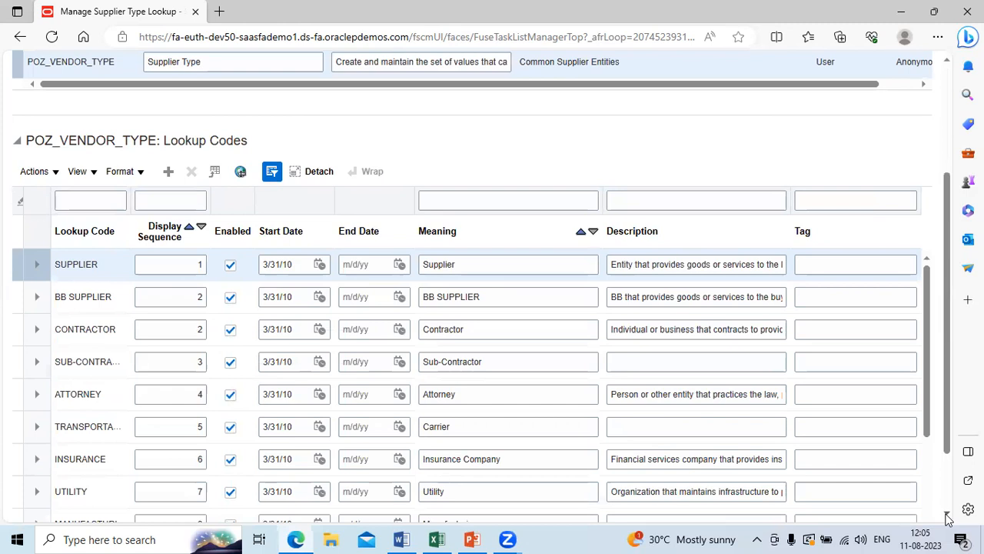
click(948, 66)
click(948, 66)
click(948, 67)
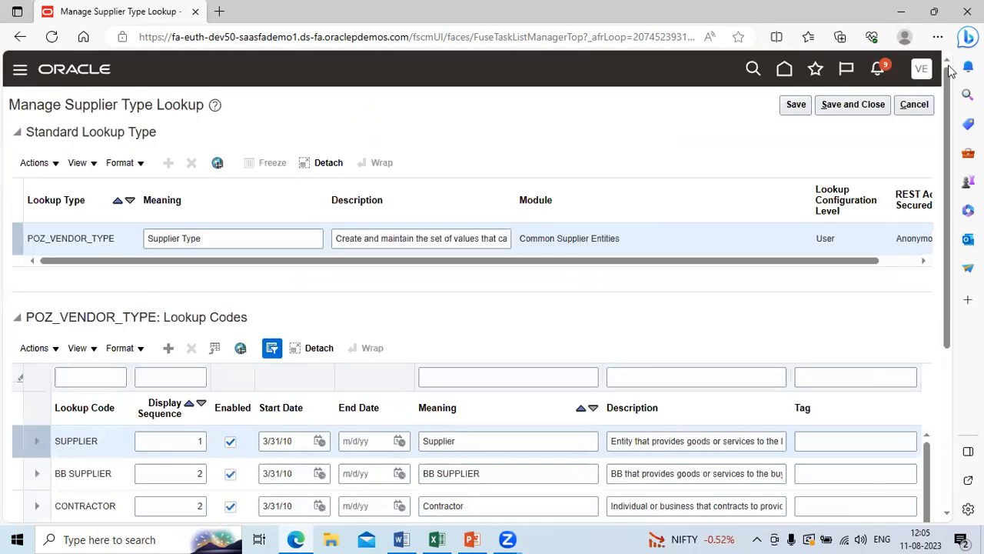
click(918, 108)
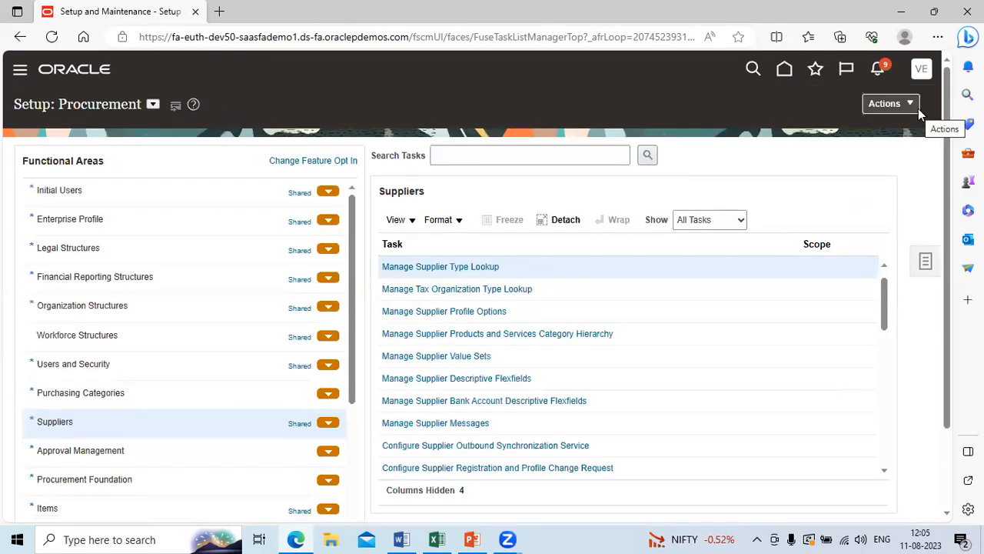
- Open the Suppliers work area from the Procurement apps on the home page and start its Manage Suppliers task
click(784, 71)
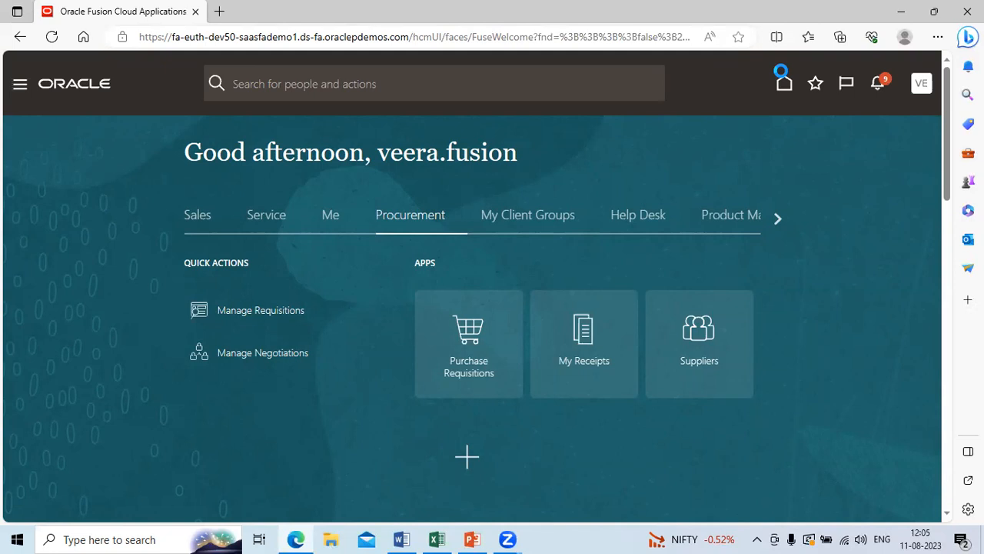
click(704, 337)
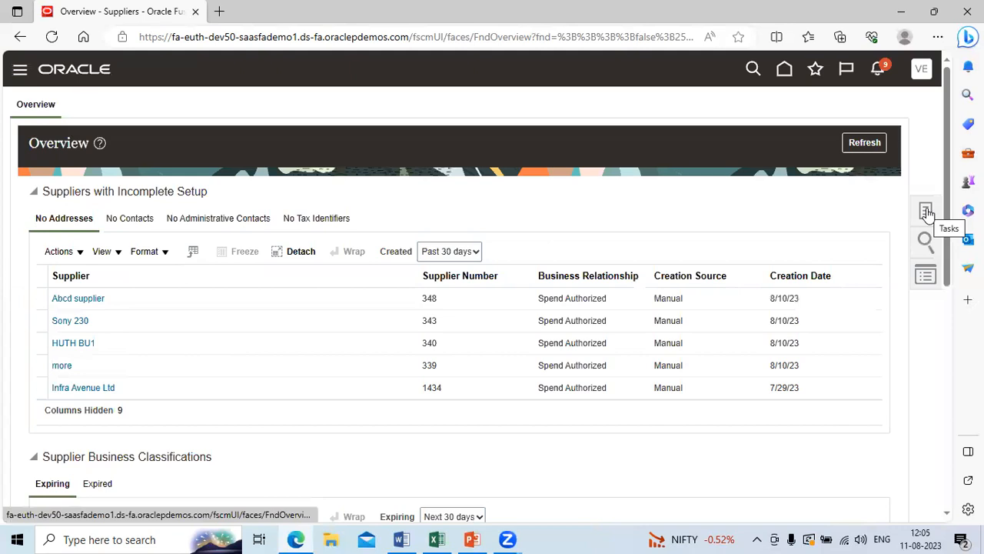
click(927, 211)
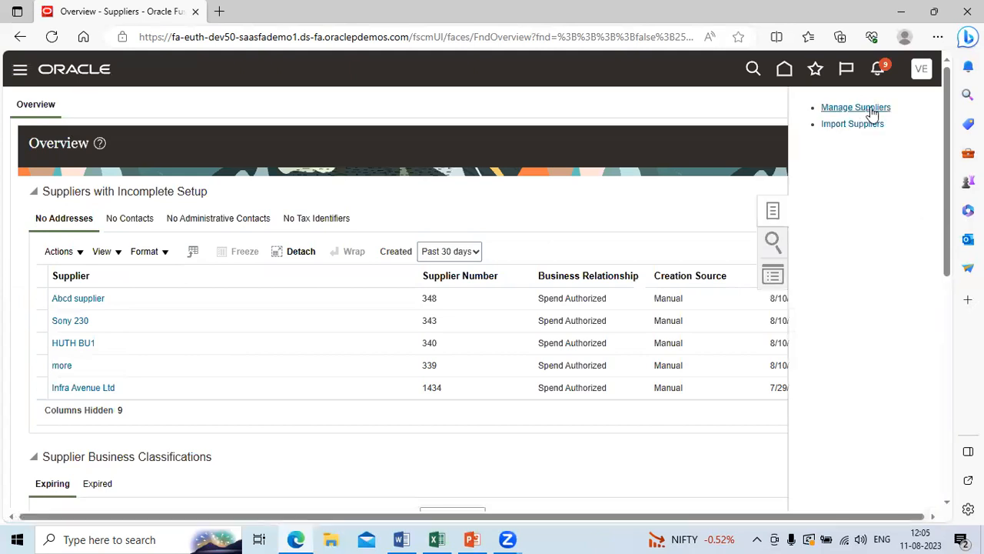
click(870, 115)
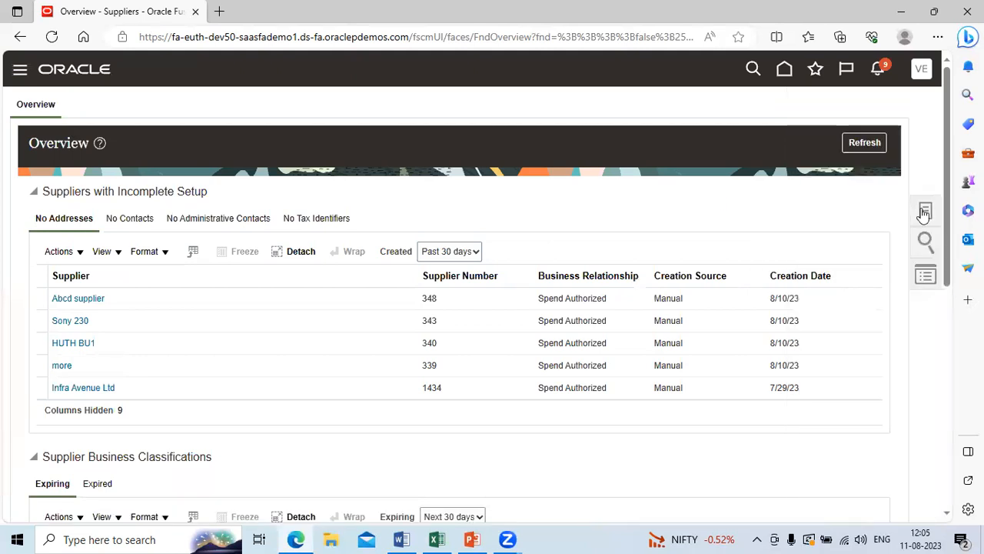
click(924, 212)
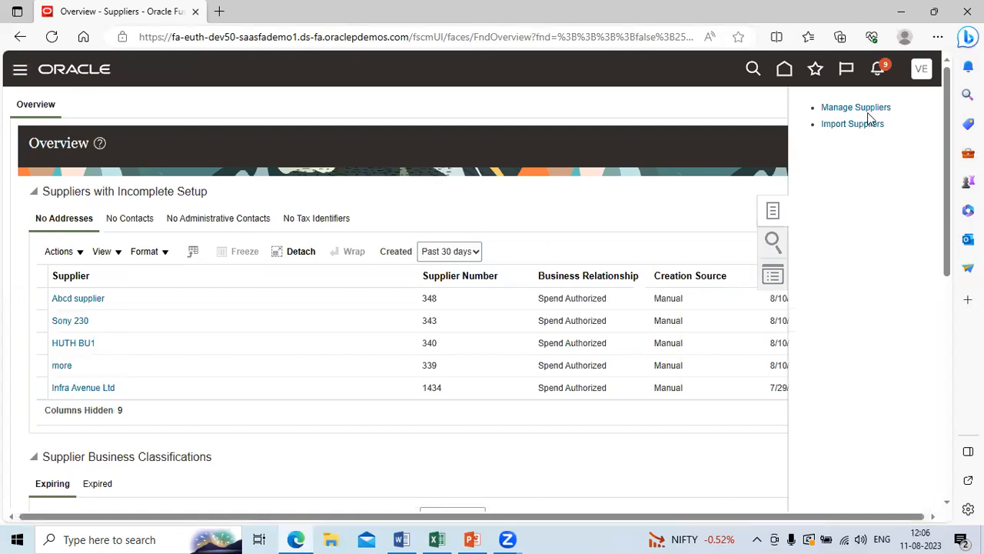
click(864, 107)
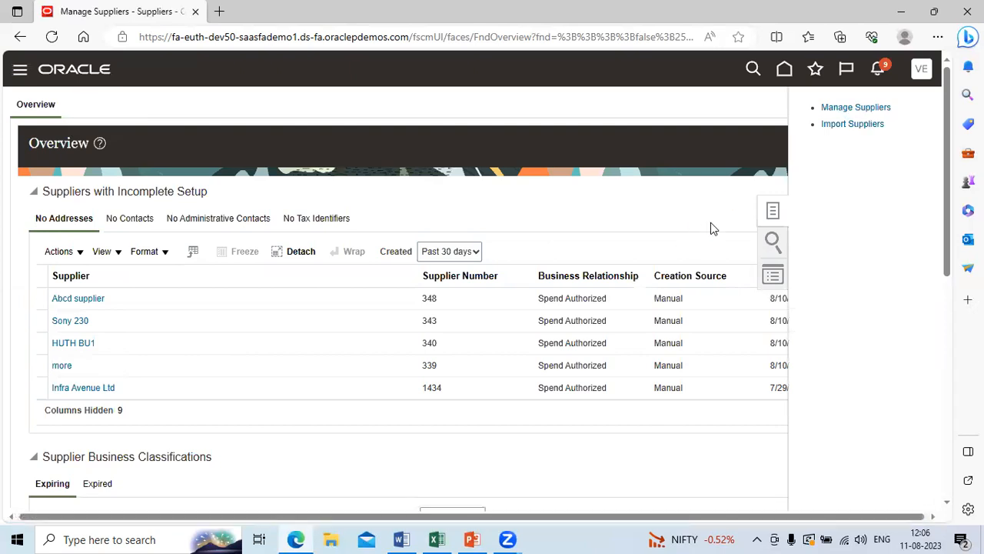
- Sign out of the current account and confirm the single sign-off
click(922, 73)
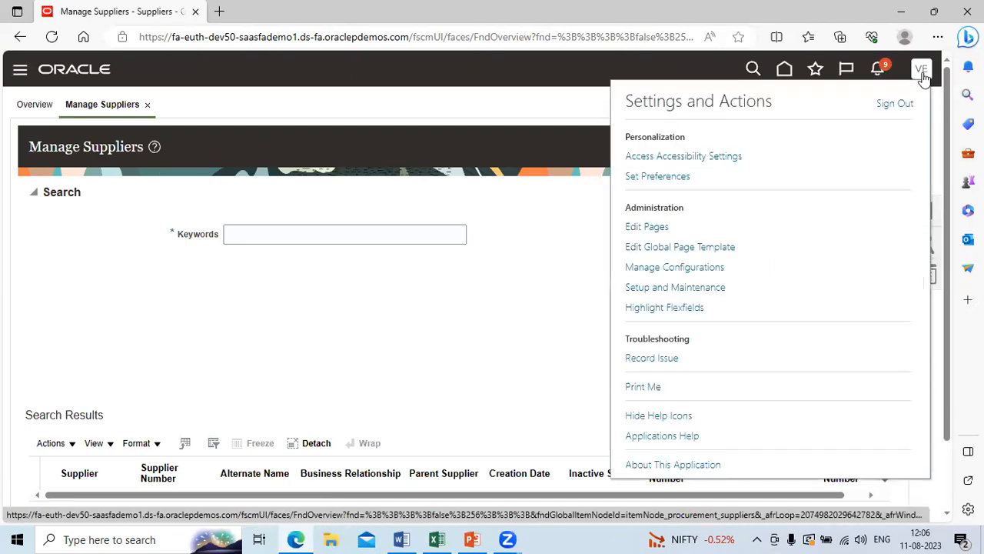
click(895, 105)
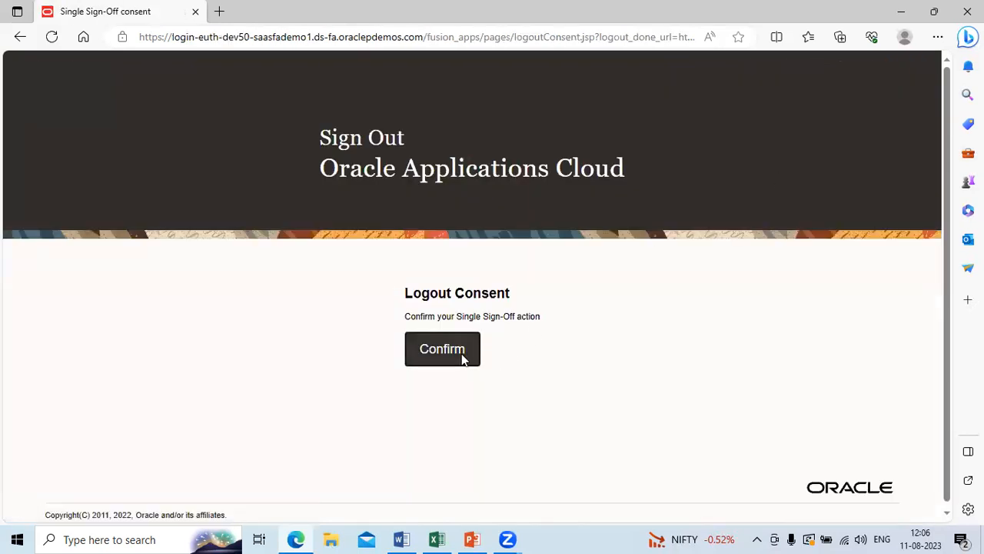
click(461, 357)
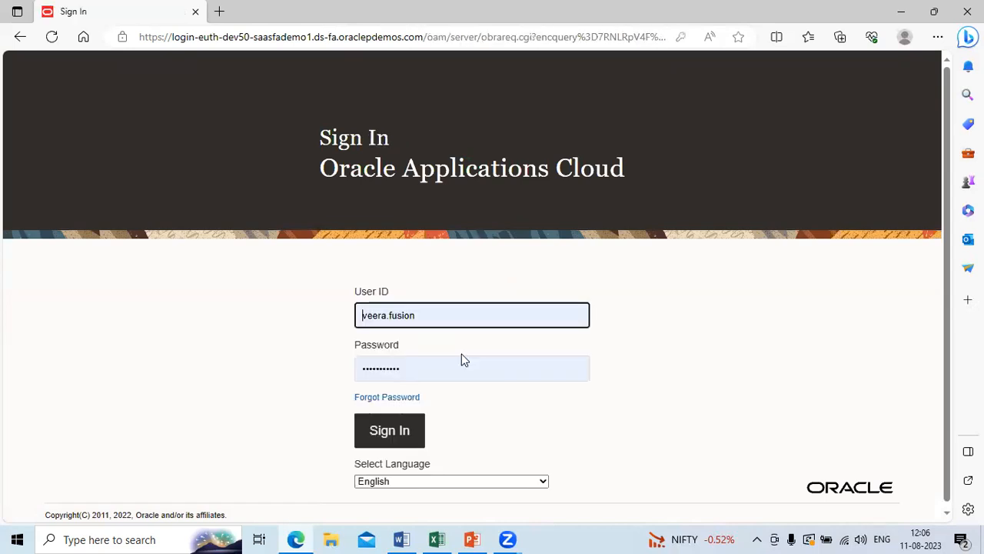
- Replace the user ID with the employee account's user ID and sign in with the prefilled password
click(444, 323)
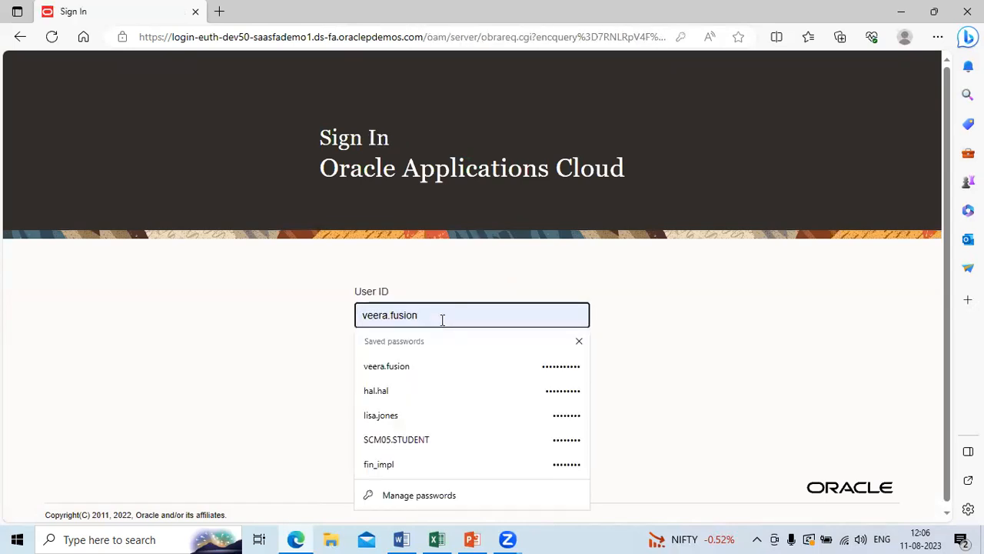
key(BackSpace)
key(BackSpace)
key(BackSpace)
key(BackSpace)
key(BackSpace)
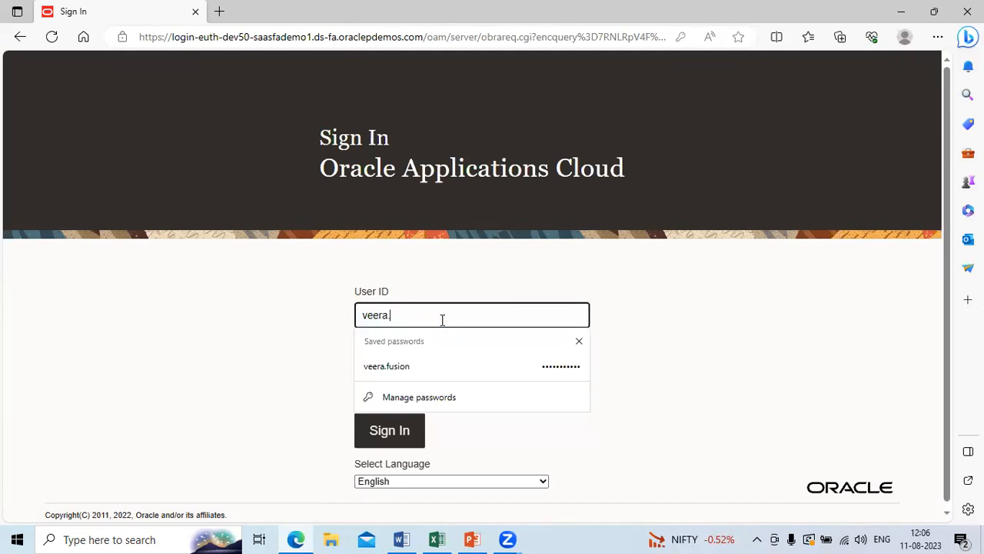
text(emp)
key(Tab)
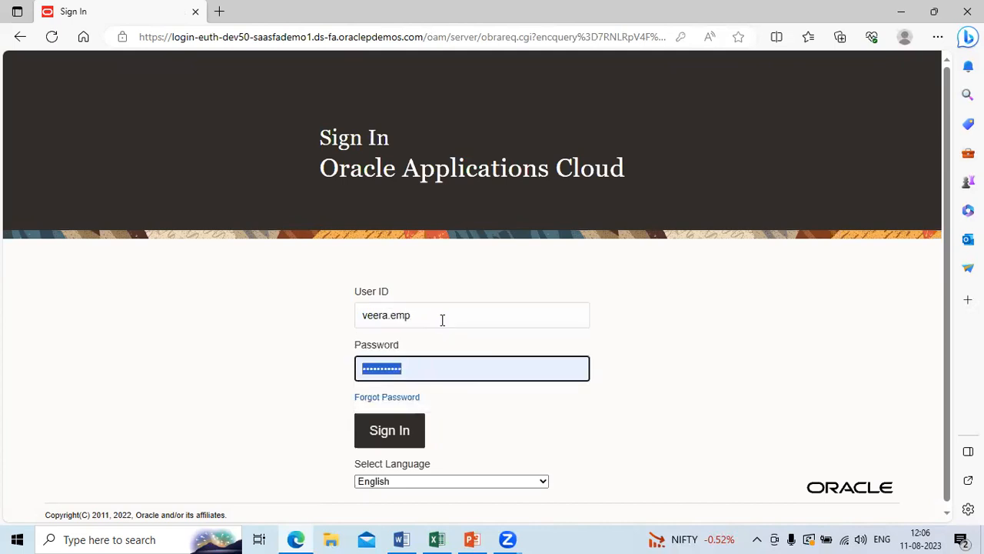
click(395, 444)
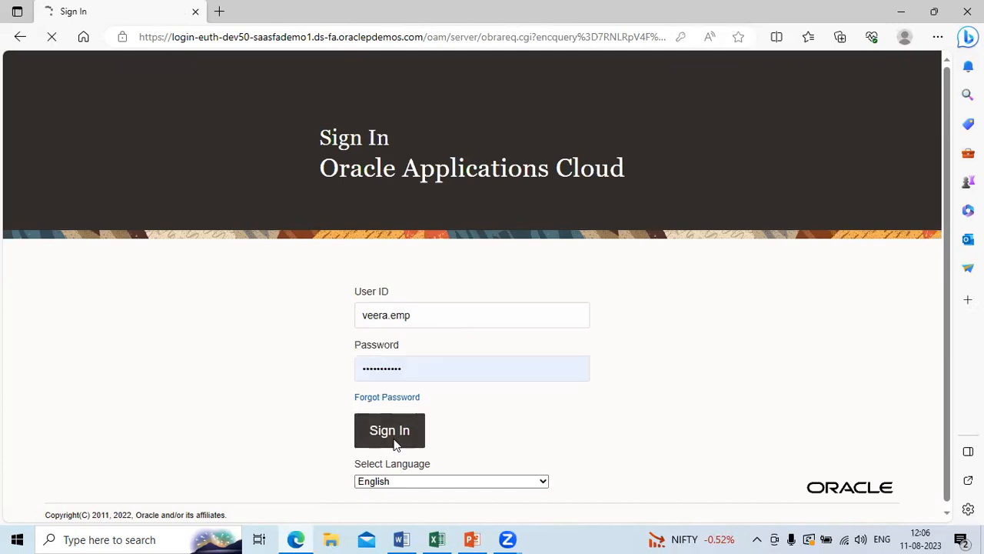
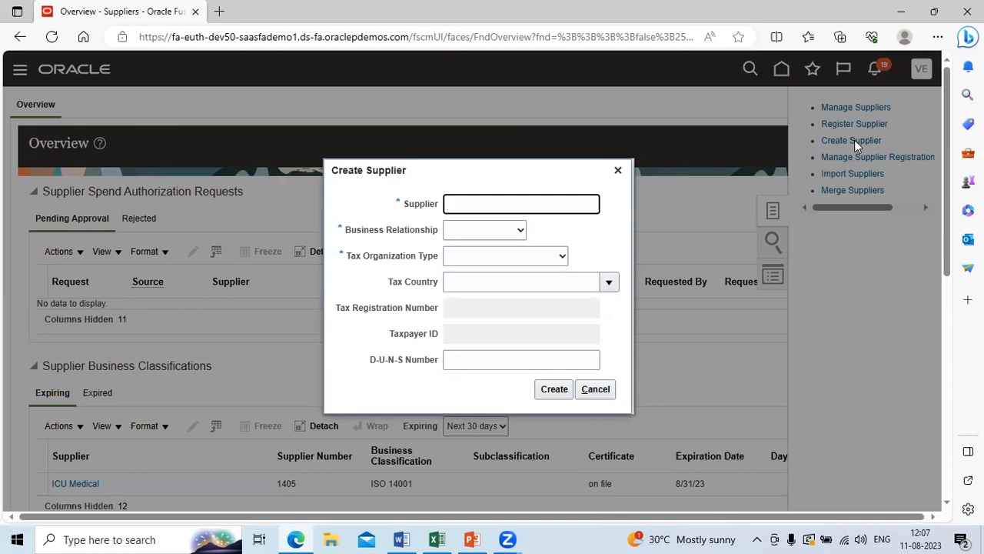
- Fill in the new supplier with the name HP Laptop, business relationship Spend Authorized and tax organization type Corporation, and view the tax country choices
text(HP Laptop)
key(Tab)
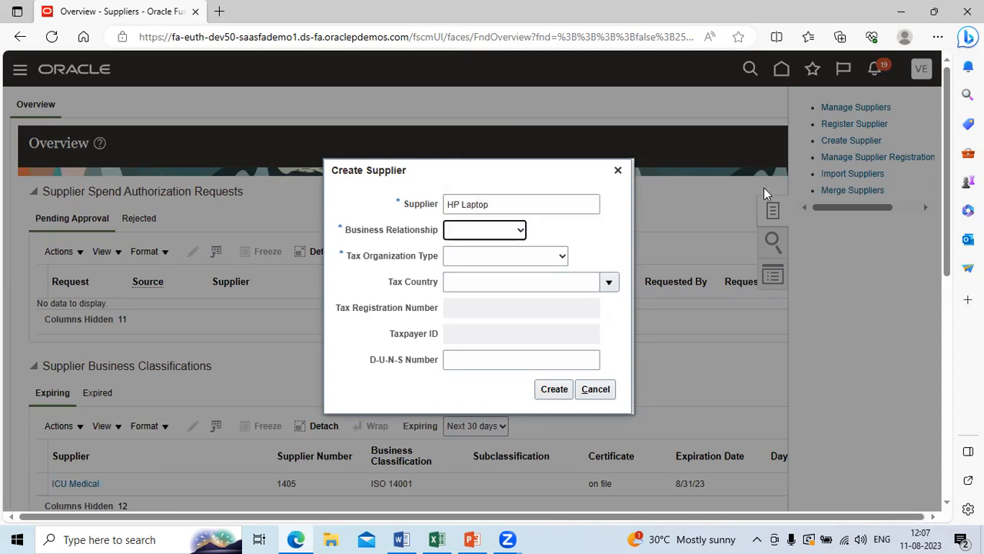
click(520, 230)
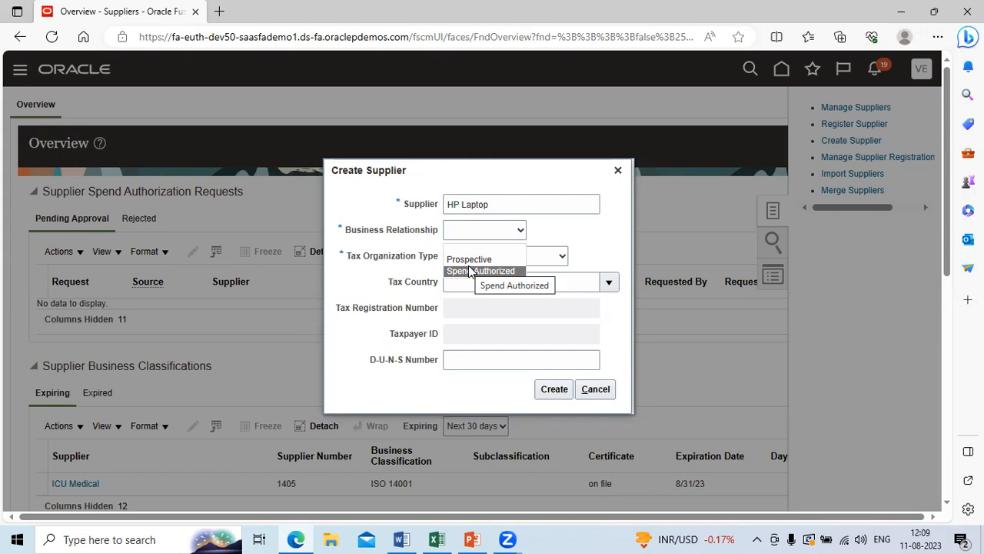
click(471, 271)
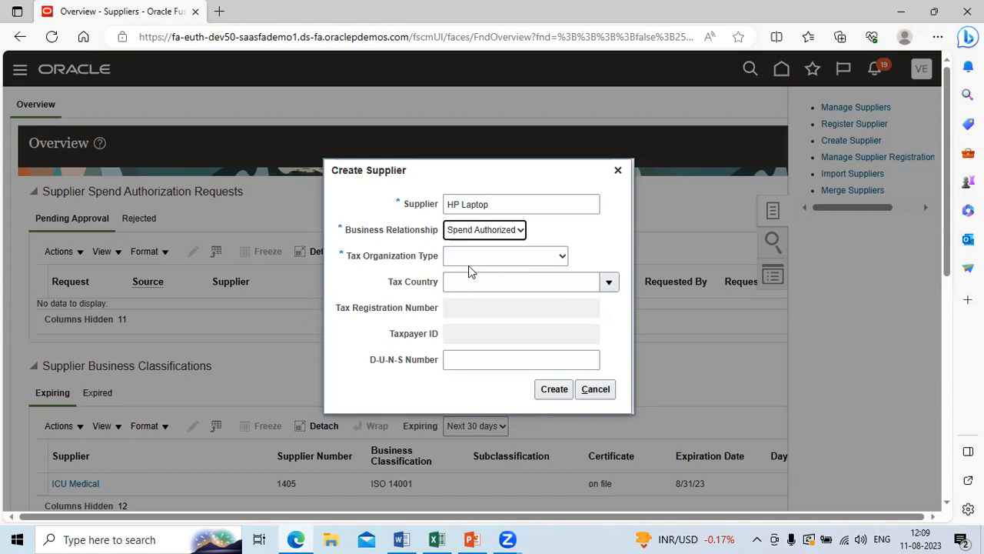
click(562, 257)
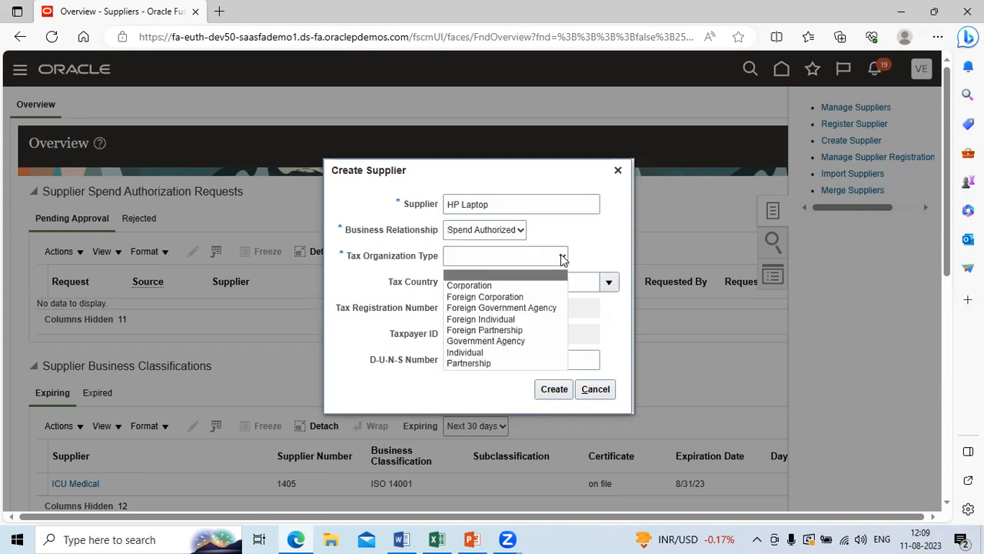
click(516, 288)
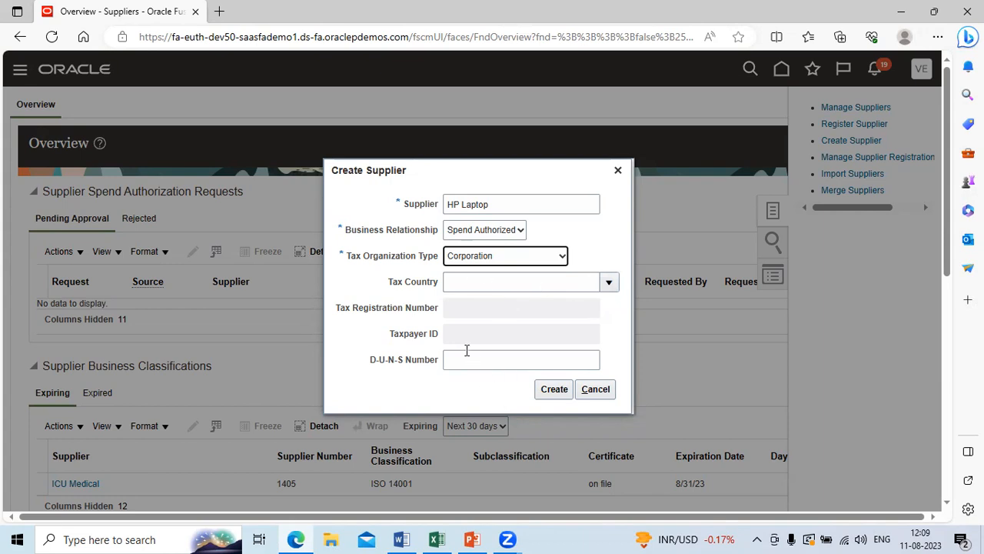
click(609, 282)
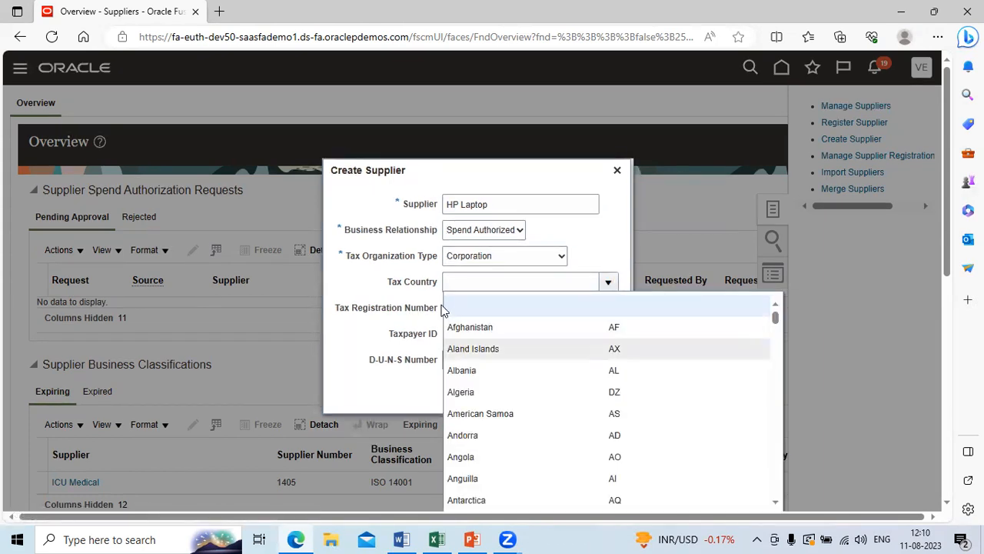
click(374, 353)
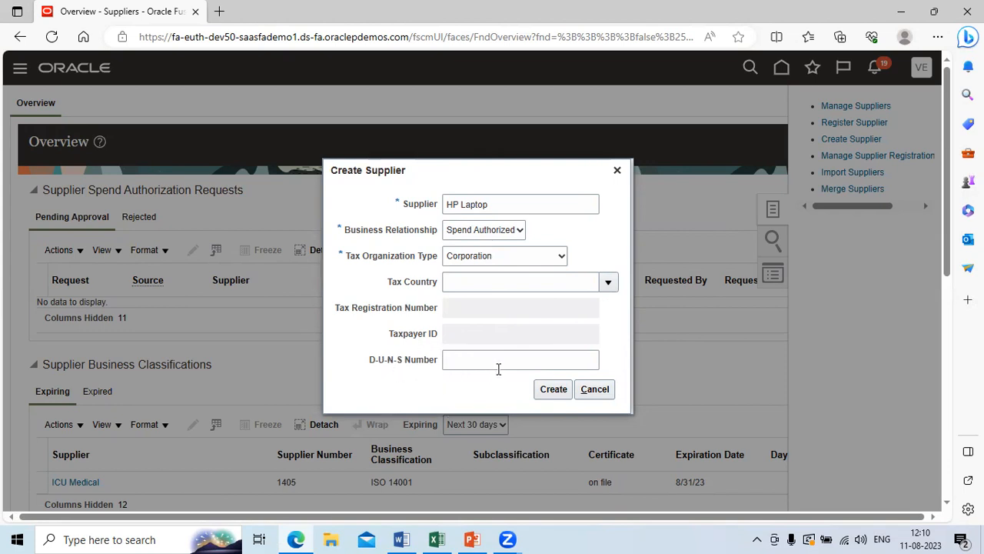
- Change the new supplier's name to Lenova Laptop and create the supplier
click(546, 392)
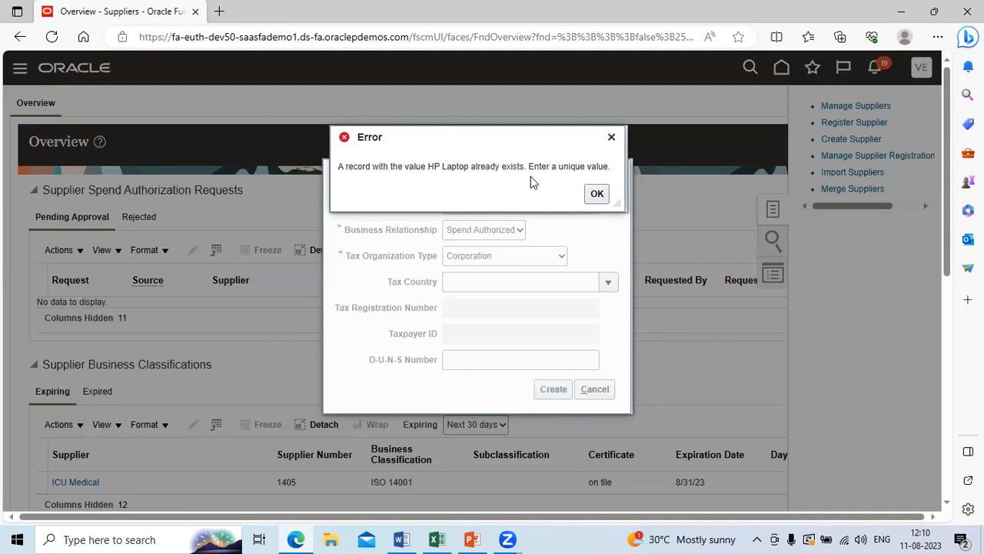
click(600, 196)
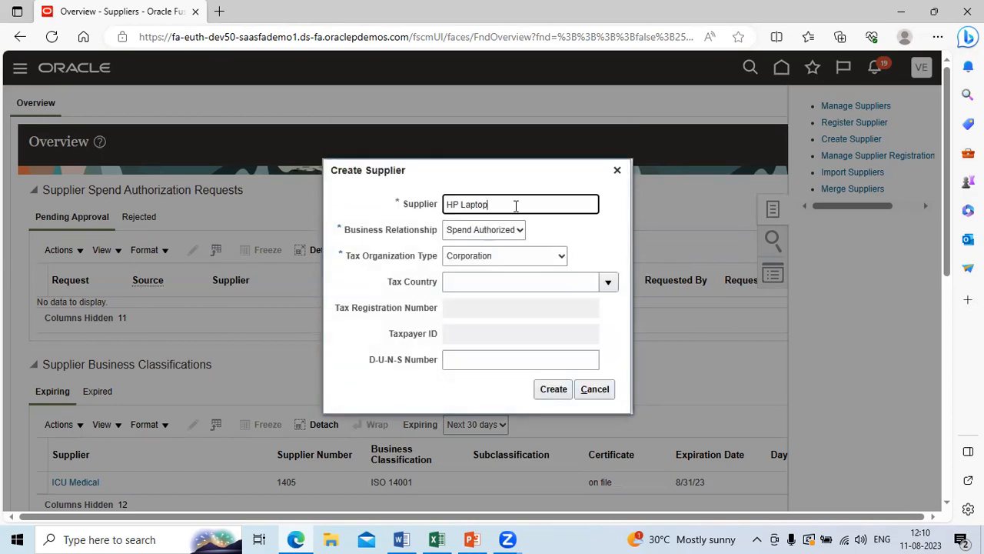
key(BackSpace)
key(BackSpace)
key(BackSpace)
key(BackSpace)
key(BackSpace)
key(BackSpace)
key(BackSpace)
key(BackSpace)
key(BackSpace)
text(Lenova Laptop)
click(547, 390)
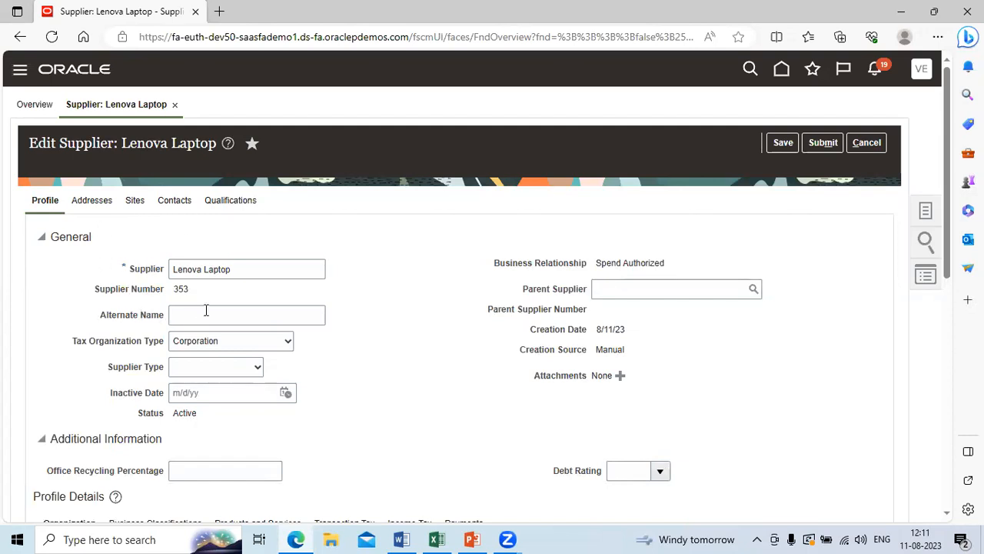
- Examine the supplier type choices and the organization details in the Lenova Laptop supplier profile
scroll(406, 284, down, 1)
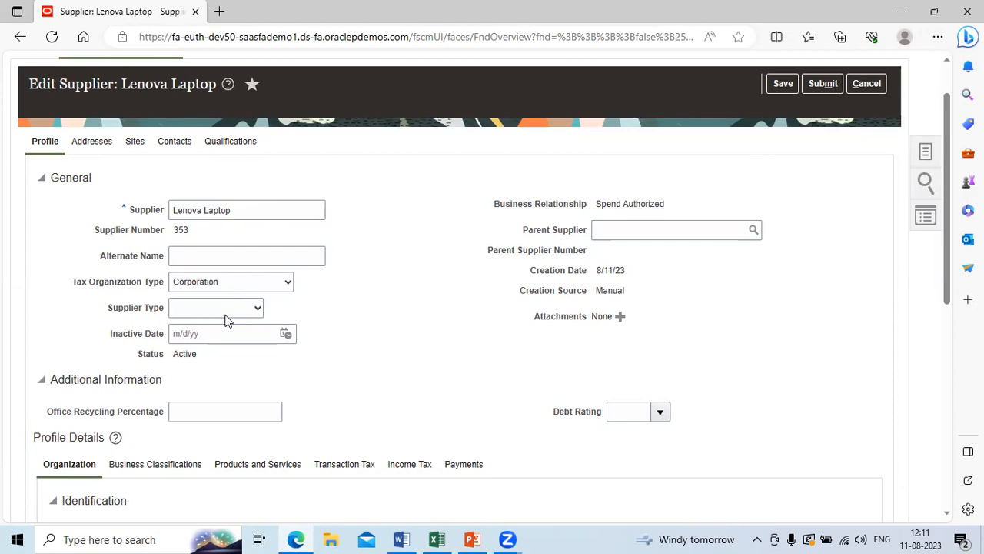
click(259, 310)
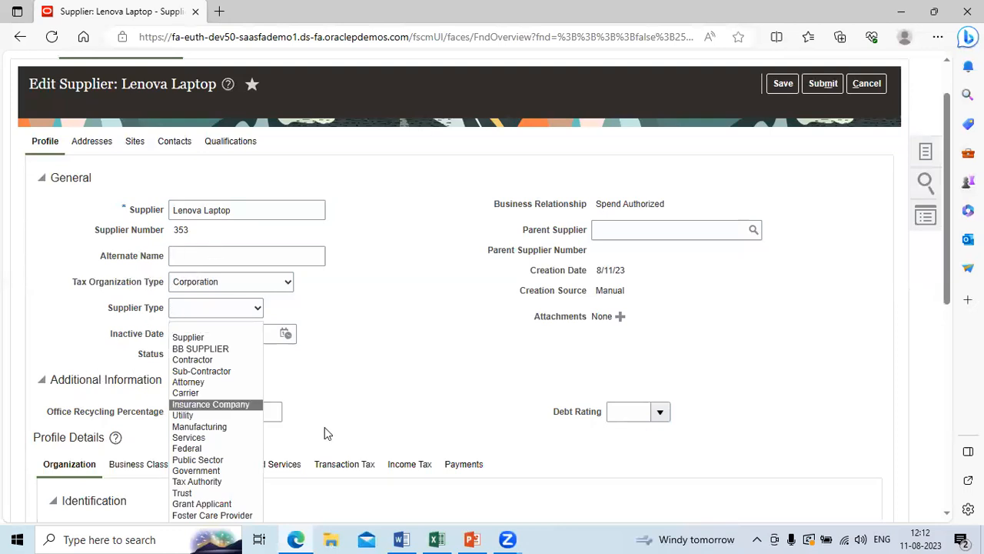
click(371, 331)
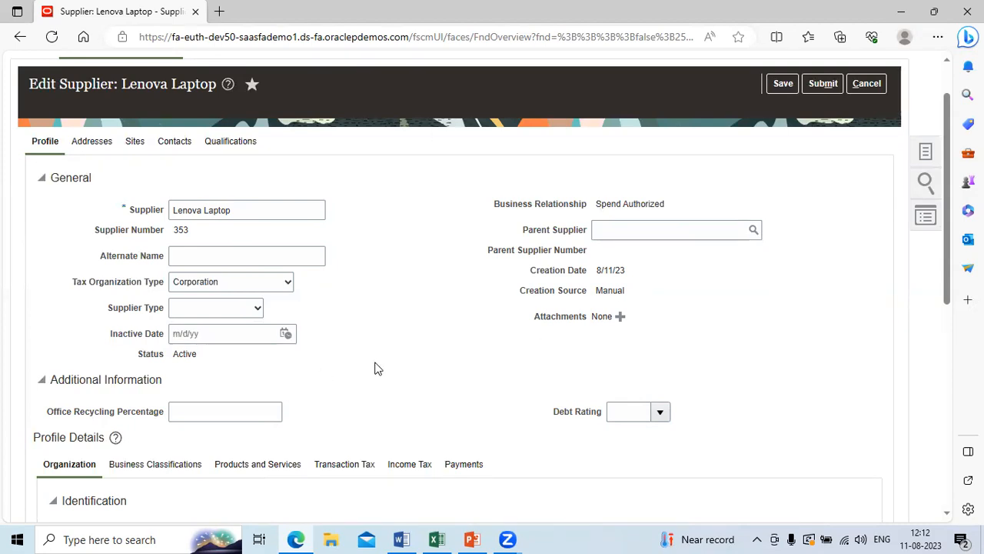
scroll(377, 368, down, 2)
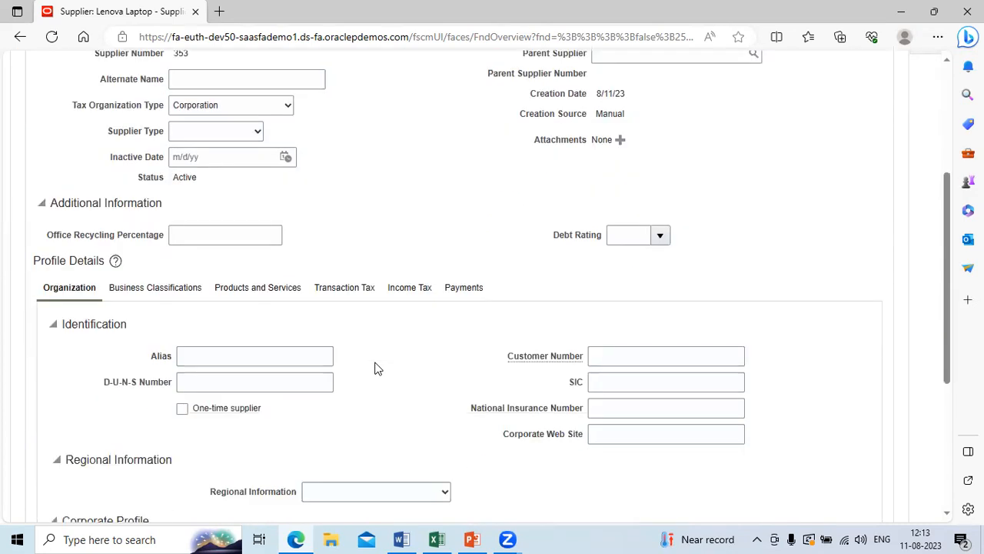
scroll(377, 369, down, 1)
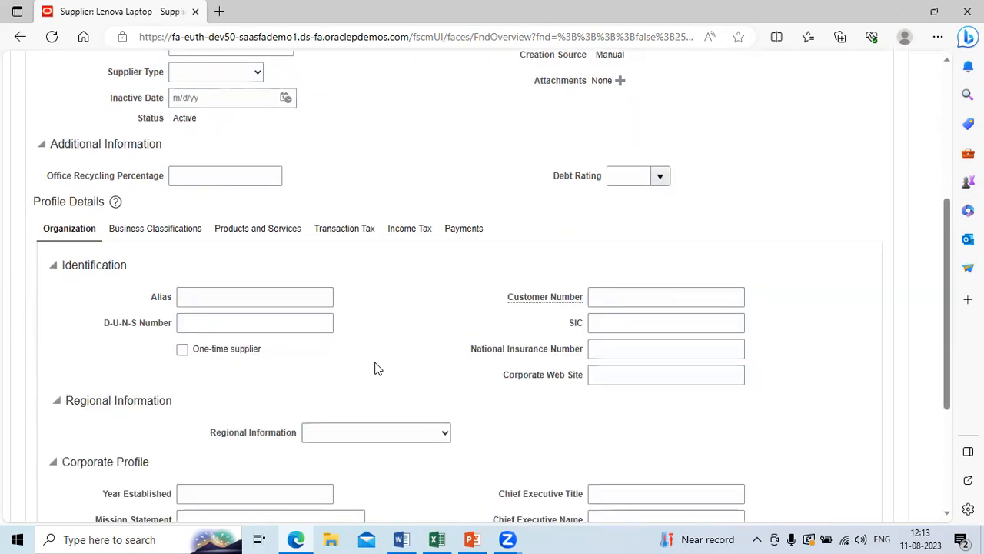
scroll(377, 368, down, 1)
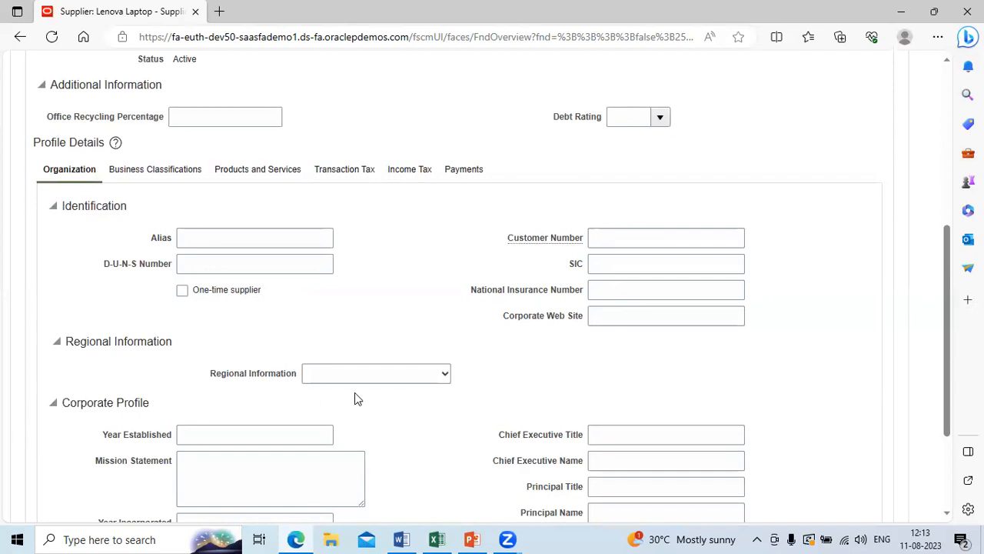
scroll(355, 397, down, 2)
scroll(355, 394, down, 1)
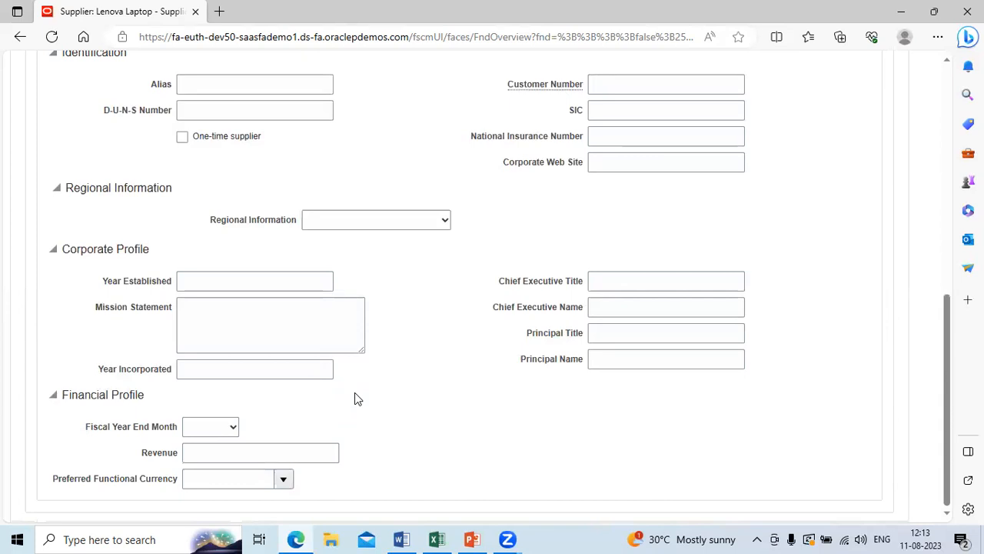
scroll(355, 397, up, 3)
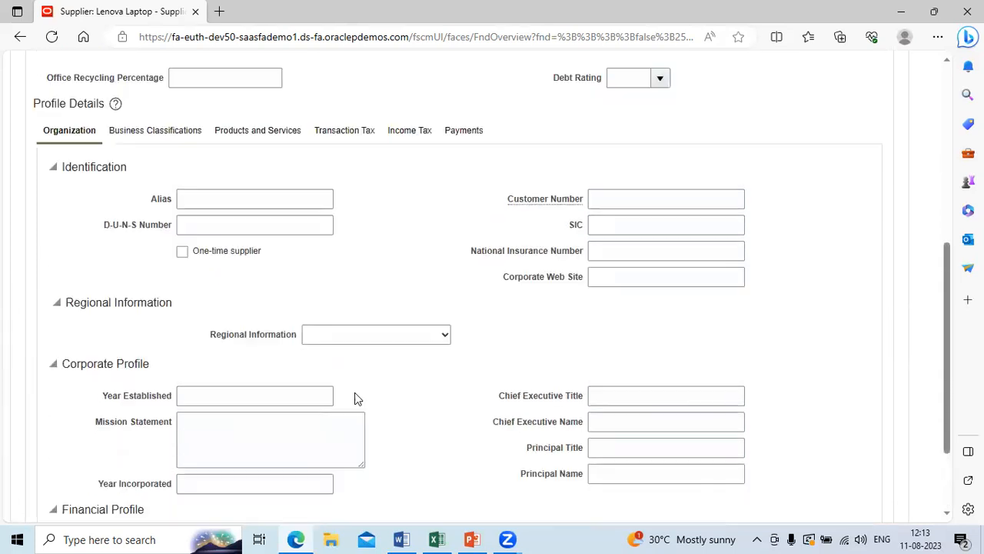
scroll(355, 393, up, 2)
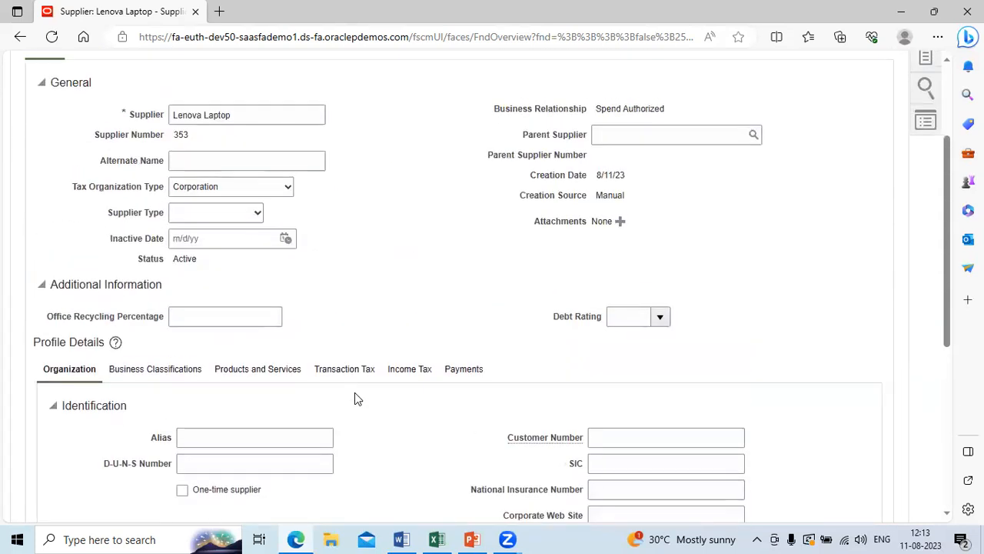
- Review the classification choices in a new business classification row of the supplier profile and remove the row
click(185, 371)
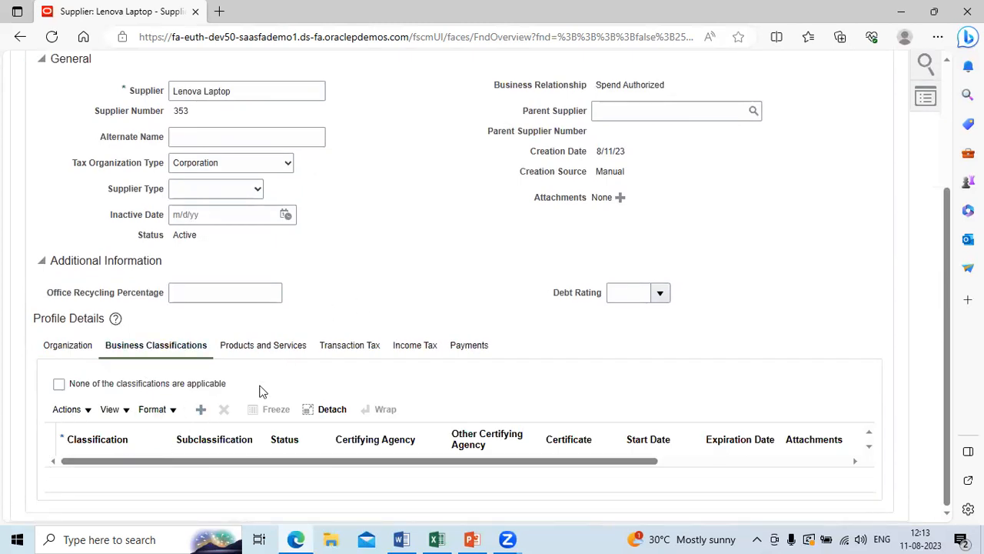
click(200, 411)
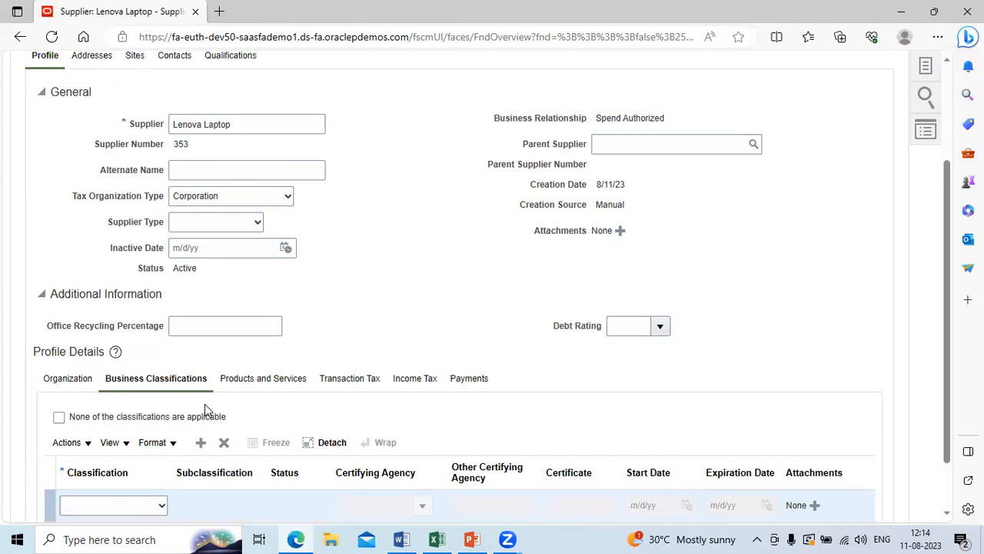
scroll(204, 404, down, 2)
click(161, 438)
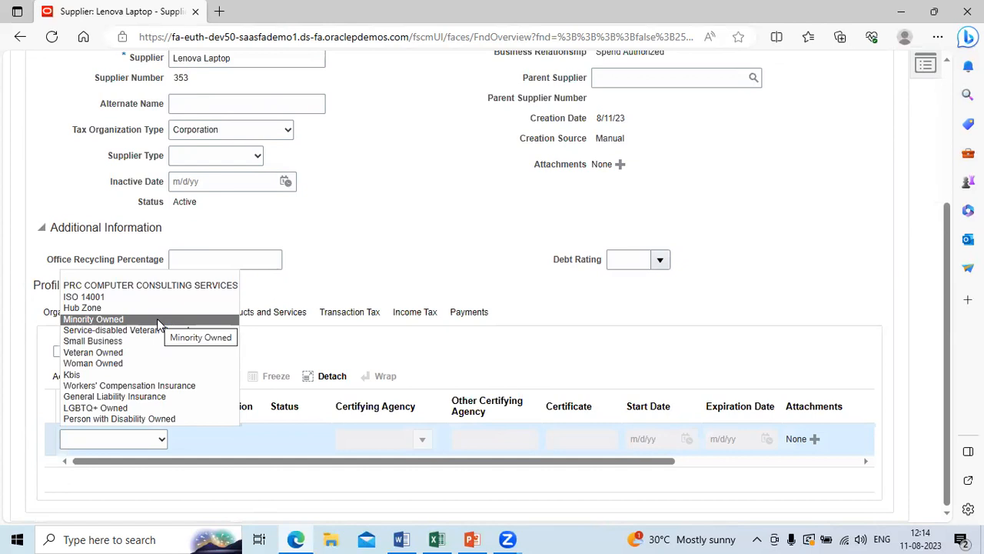
click(298, 292)
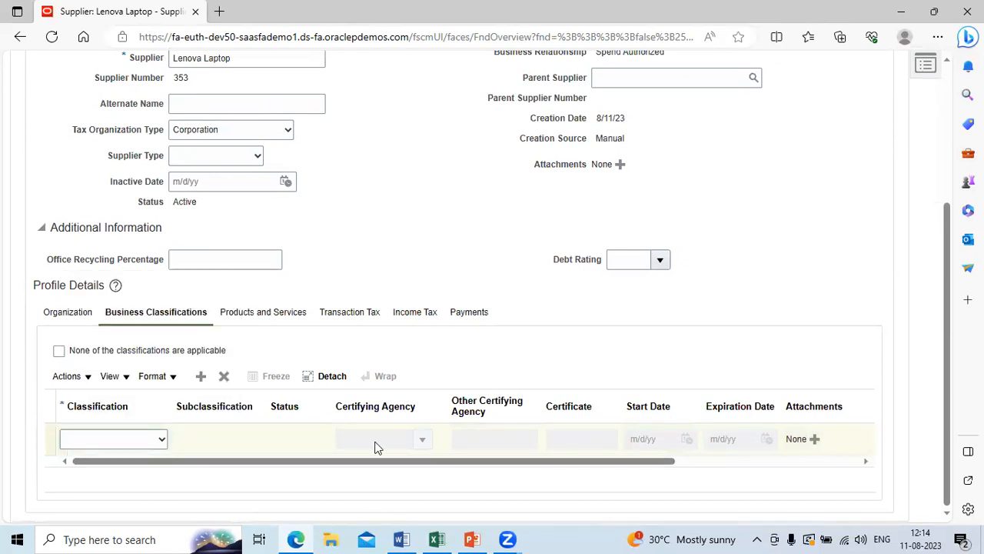
click(266, 315)
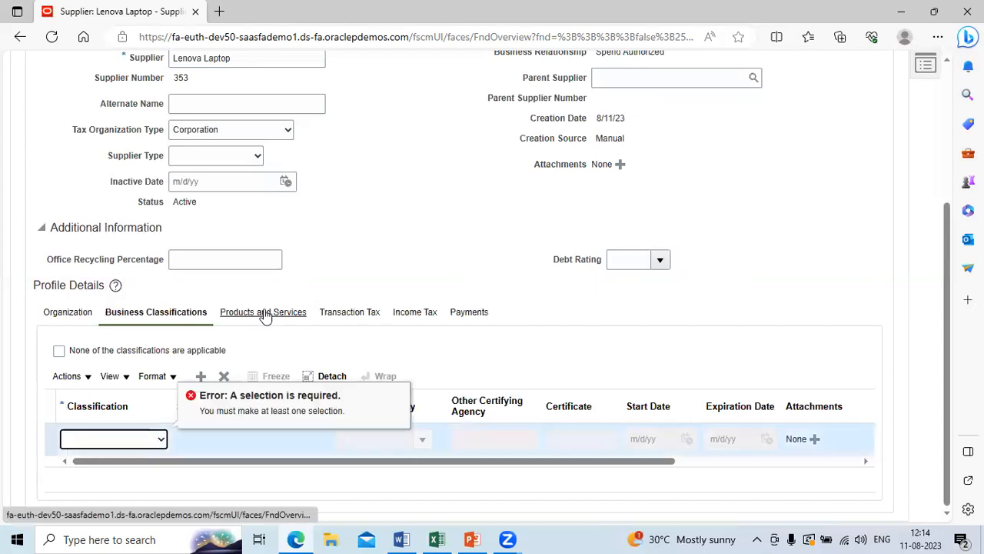
click(224, 376)
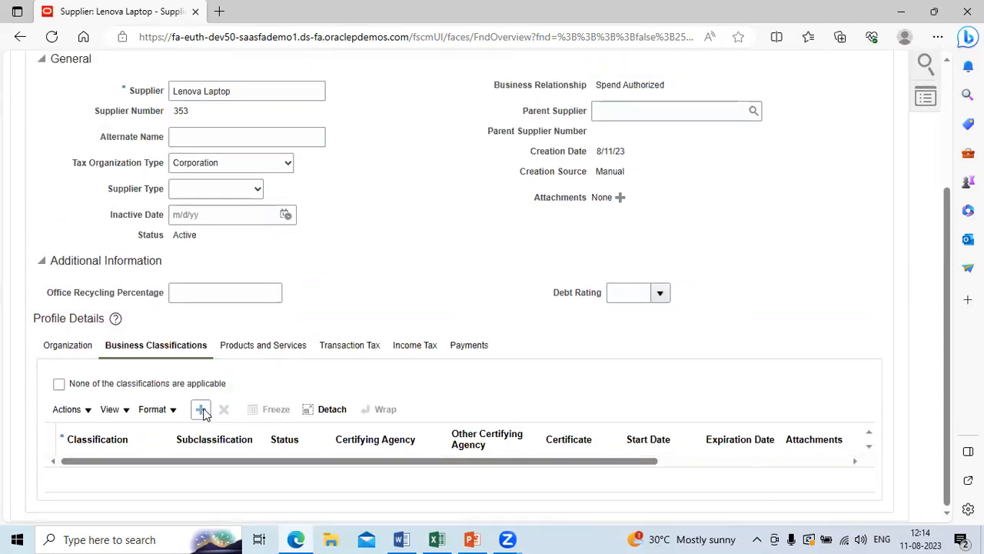
- Confirm the business classification updates and review the supplier's Products and Services, Transaction Tax and Income Tax details
click(257, 347)
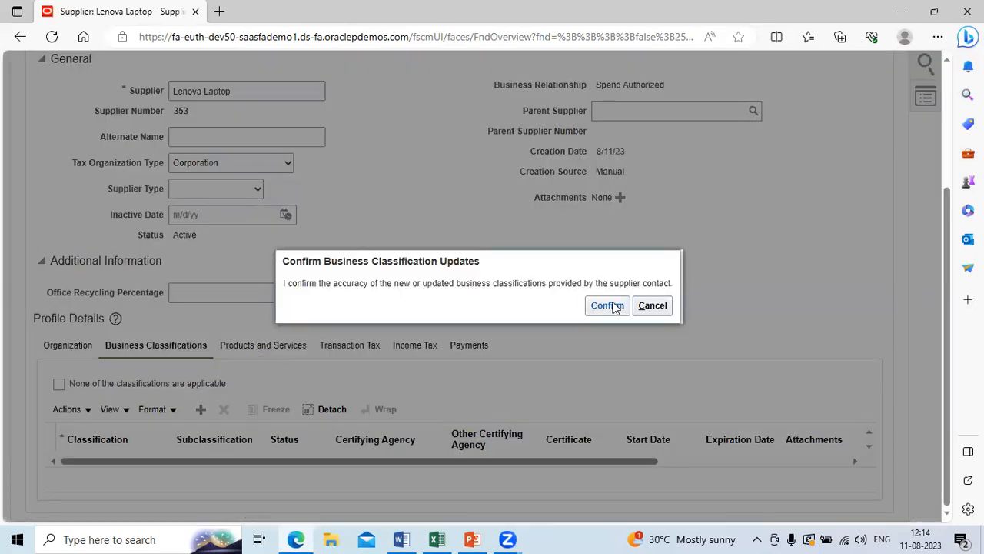
click(607, 305)
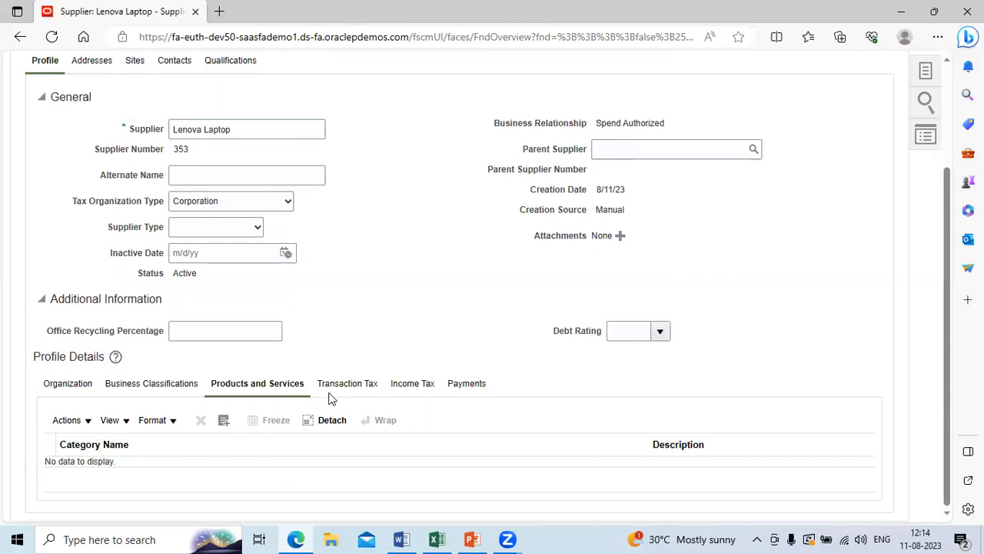
click(352, 386)
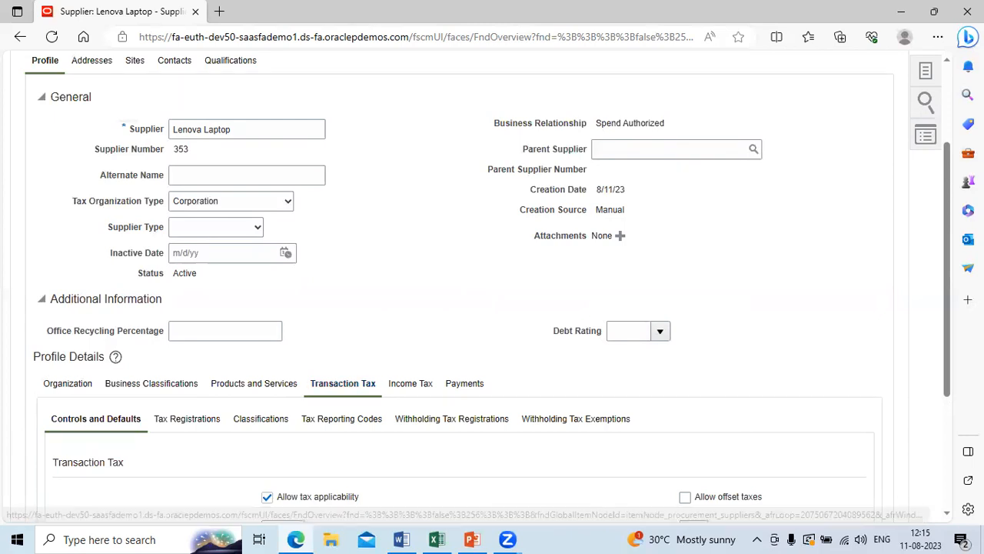
scroll(951, 517, down, 3)
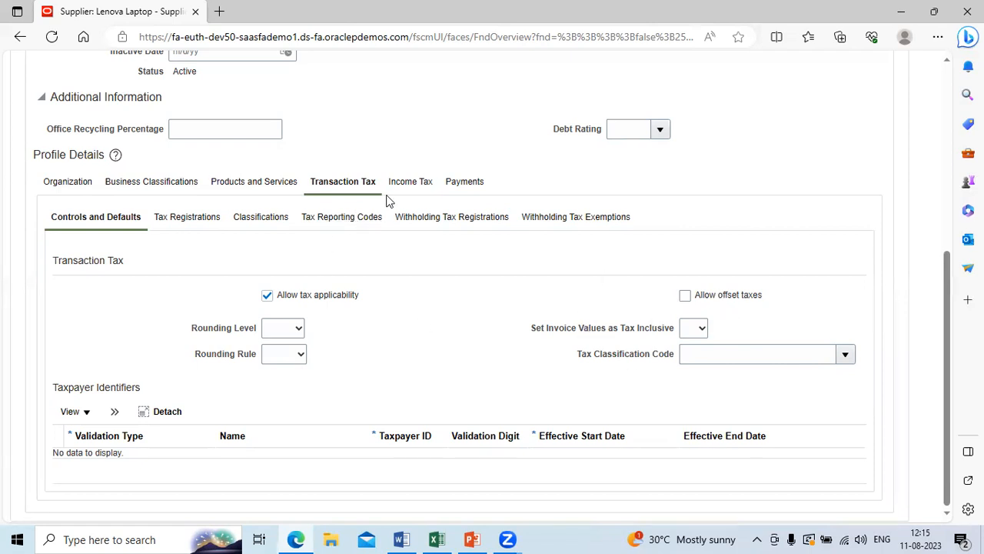
click(421, 183)
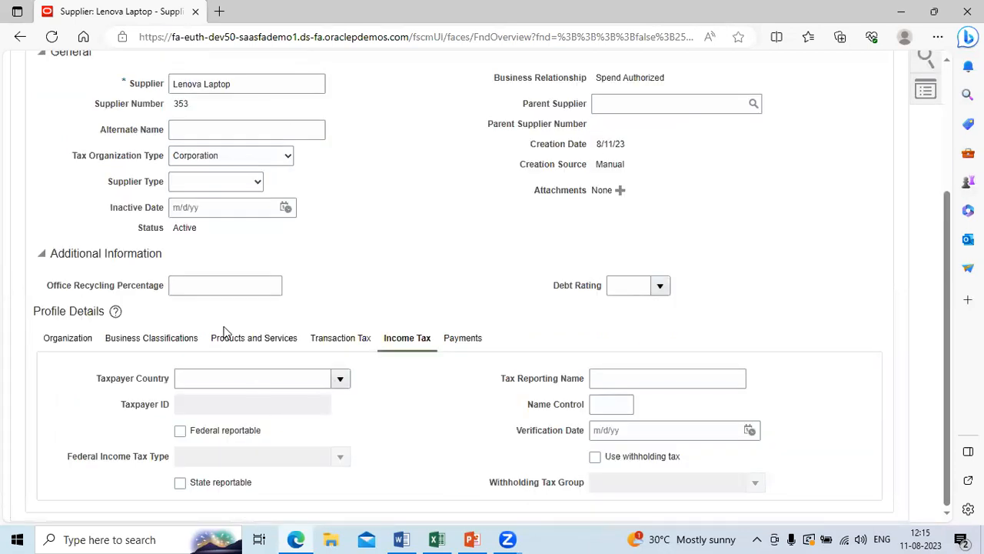
- Review the payment methods listed in the supplier's payment details
click(465, 346)
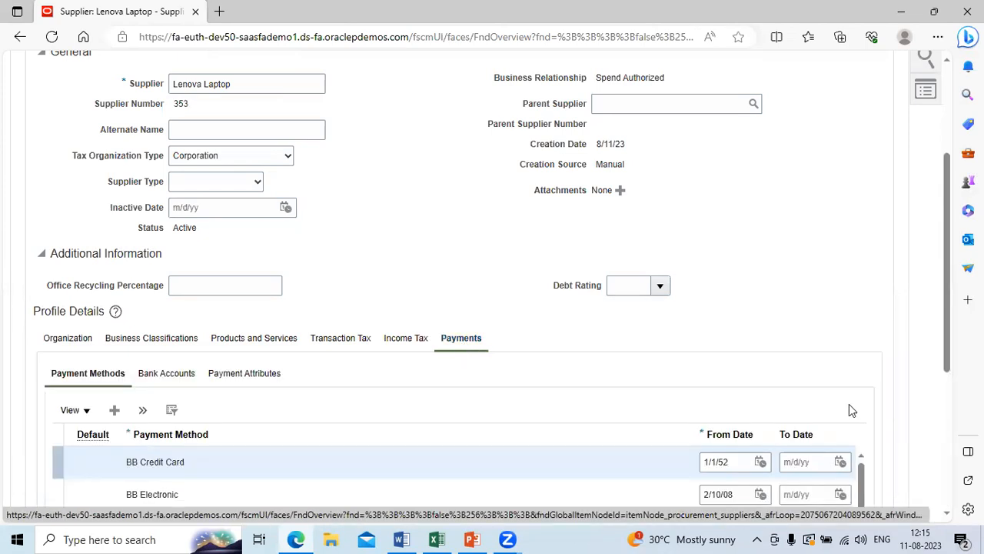
click(947, 516)
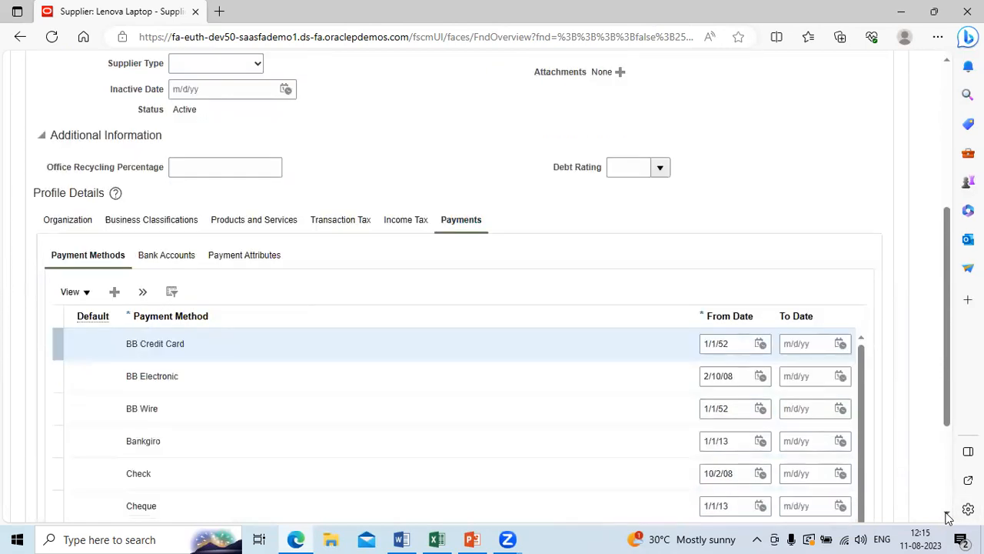
click(947, 516)
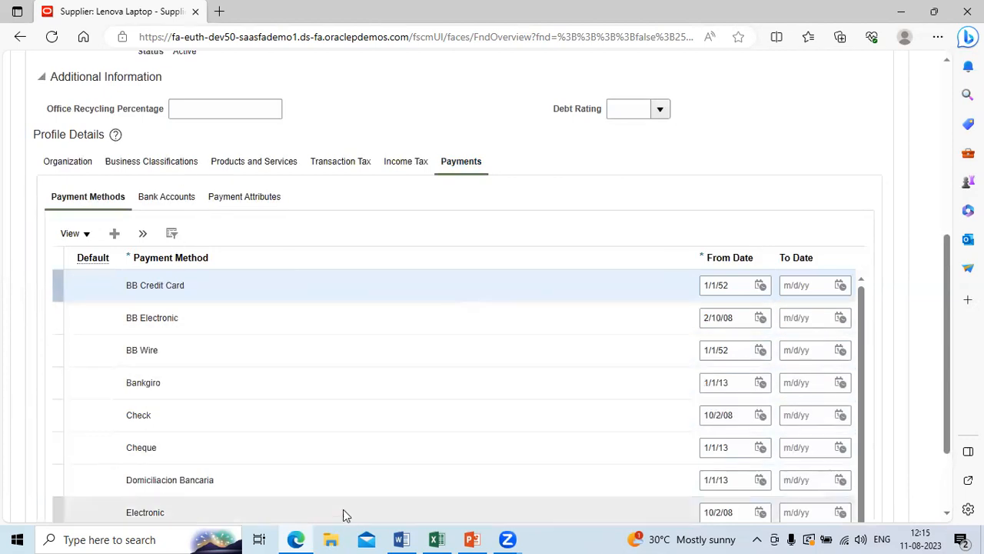
click(948, 514)
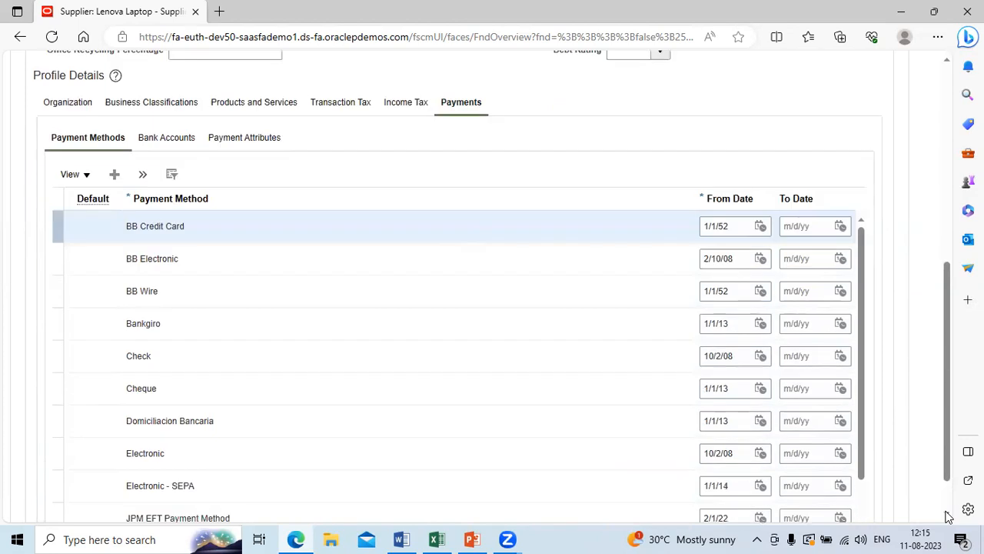
click(947, 146)
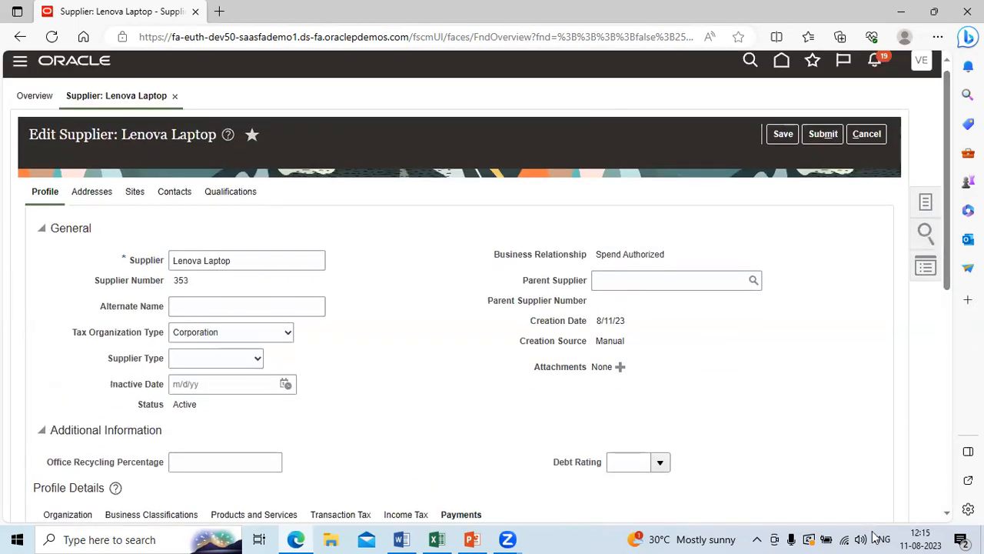
click(948, 516)
click(948, 515)
click(948, 516)
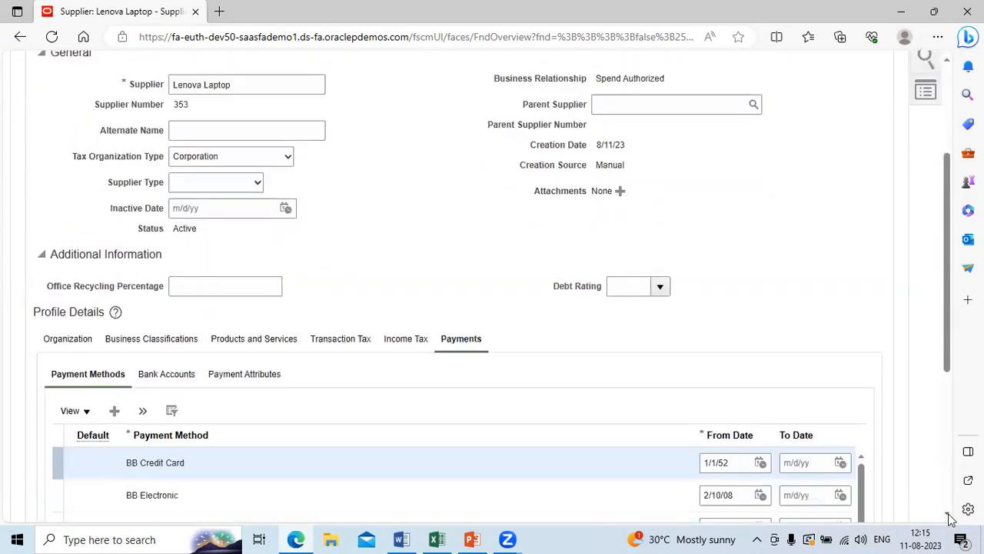
click(948, 515)
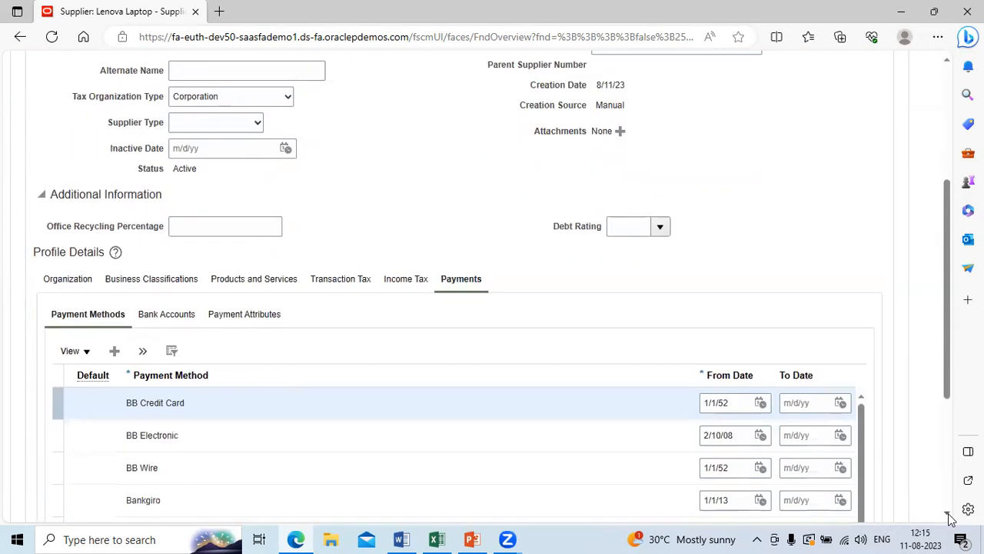
click(948, 515)
- Review the supplier's bank accounts and the fields of a new bank account form, and cancel the form
click(182, 258)
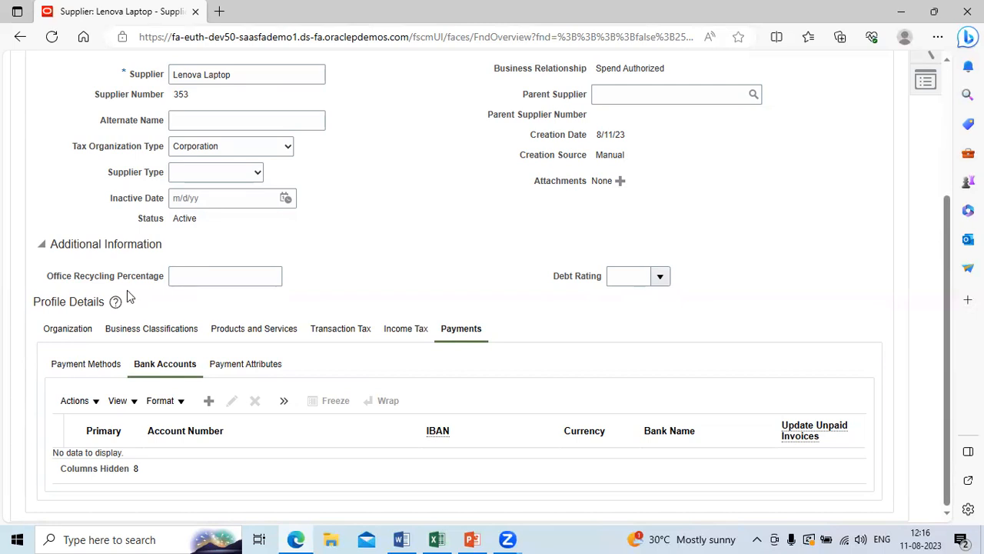
click(208, 401)
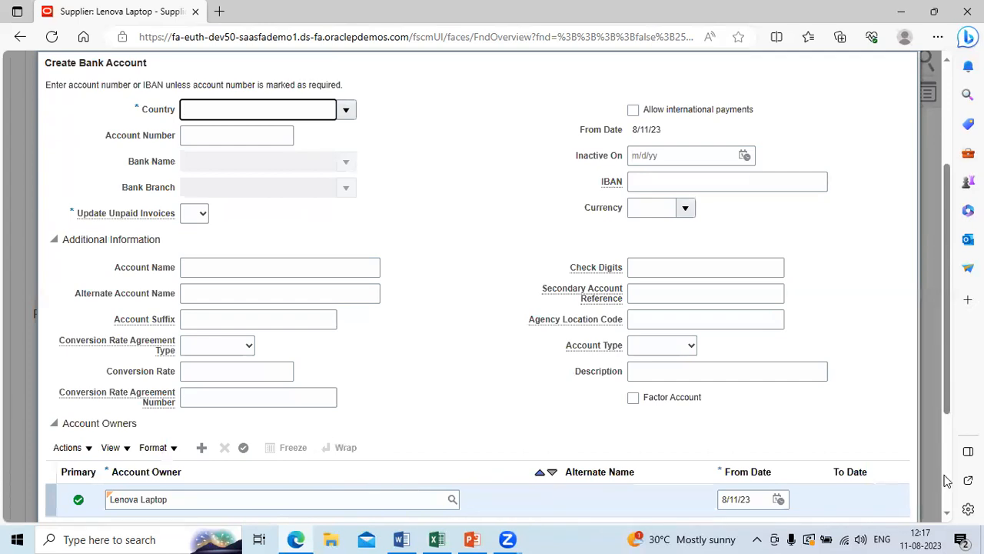
scroll(948, 514, down, 3)
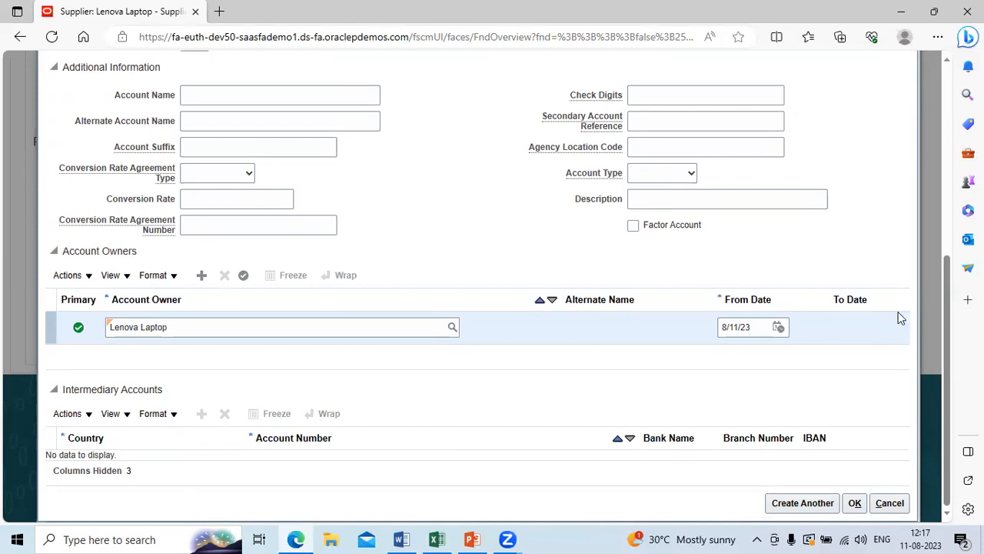
click(947, 106)
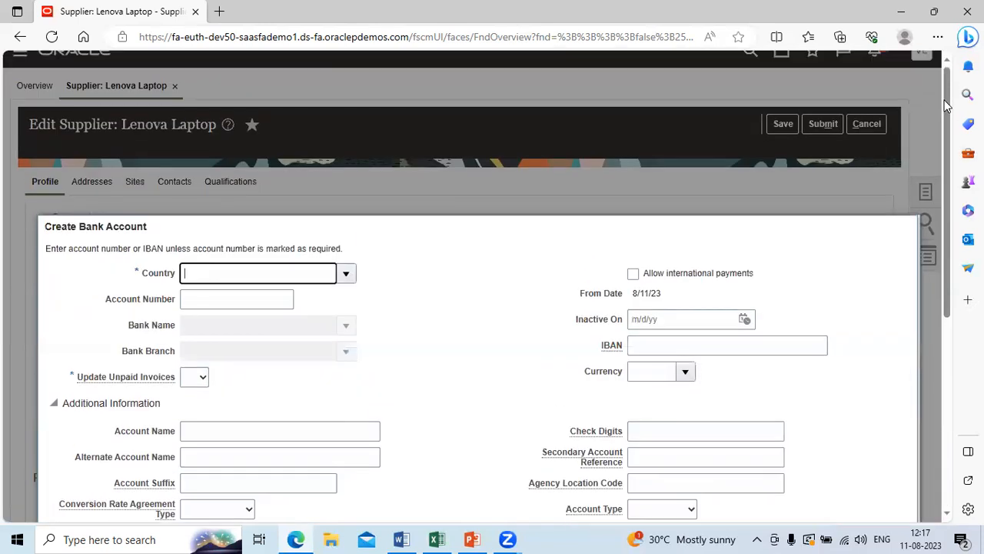
click(947, 515)
scroll(951, 519, down, 3)
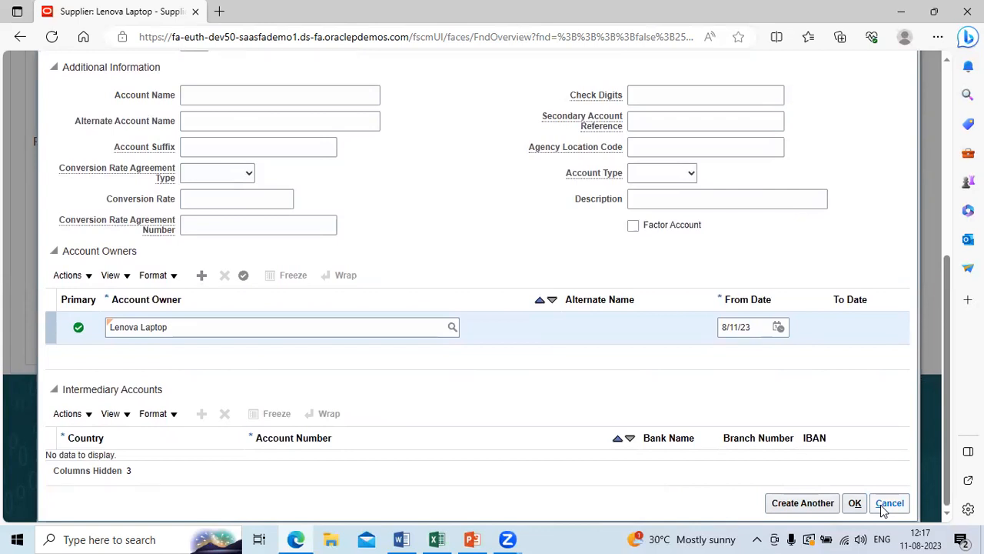
click(882, 506)
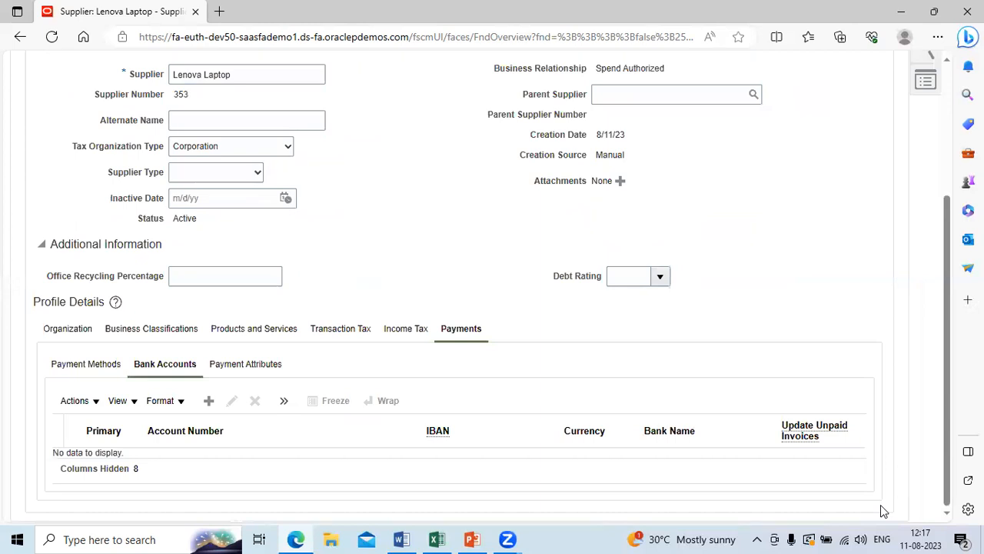
click(950, 80)
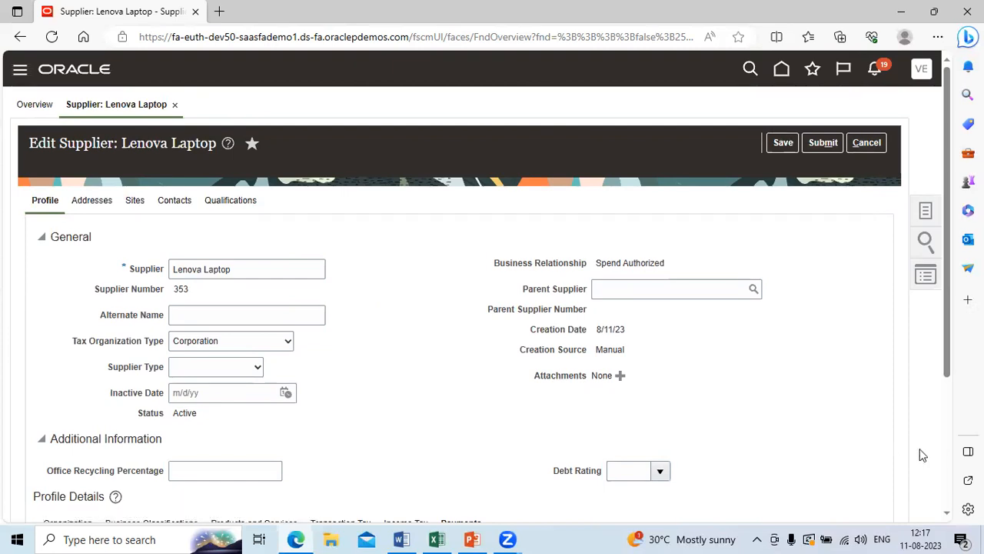
click(949, 491)
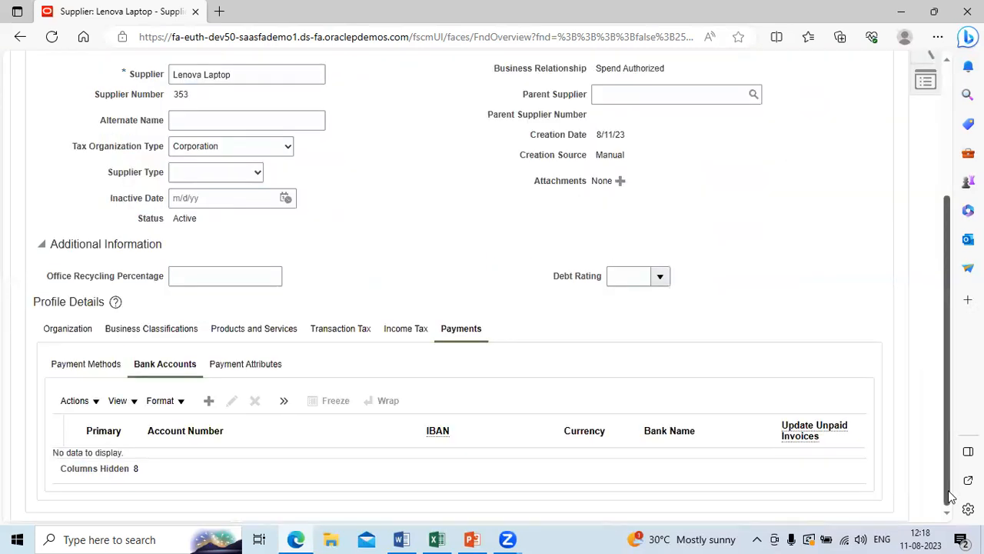
- Start a new address for the supplier and name it Lenvoa-India
click(948, 84)
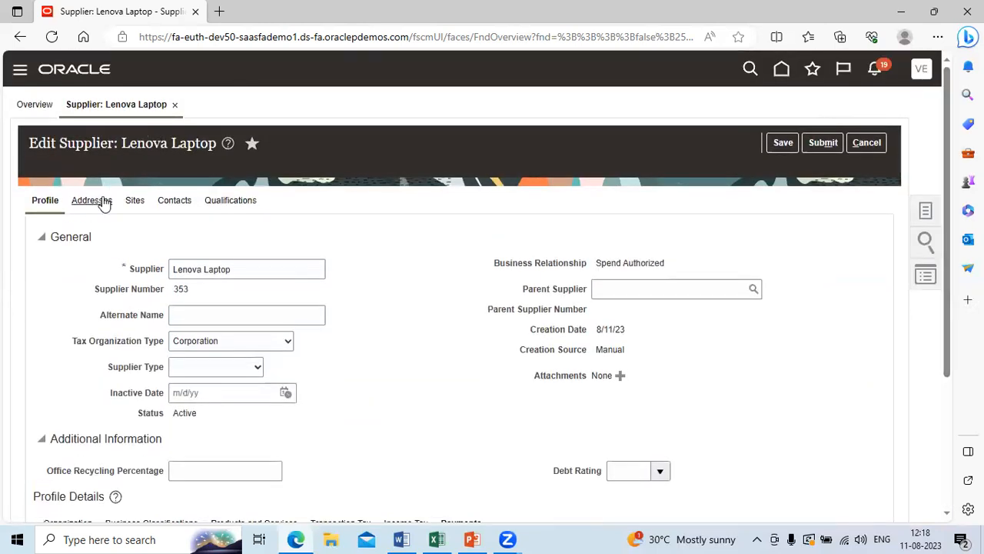
click(103, 199)
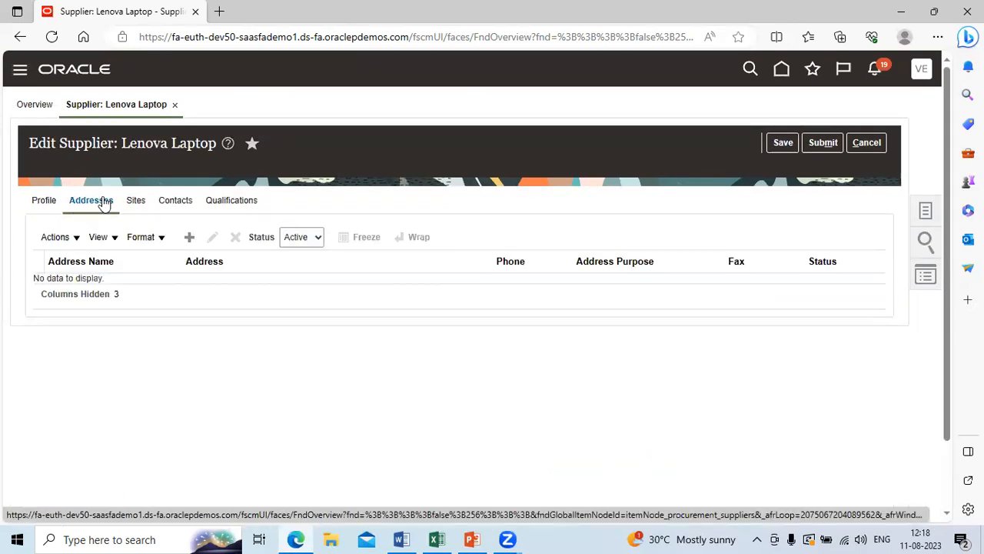
click(189, 237)
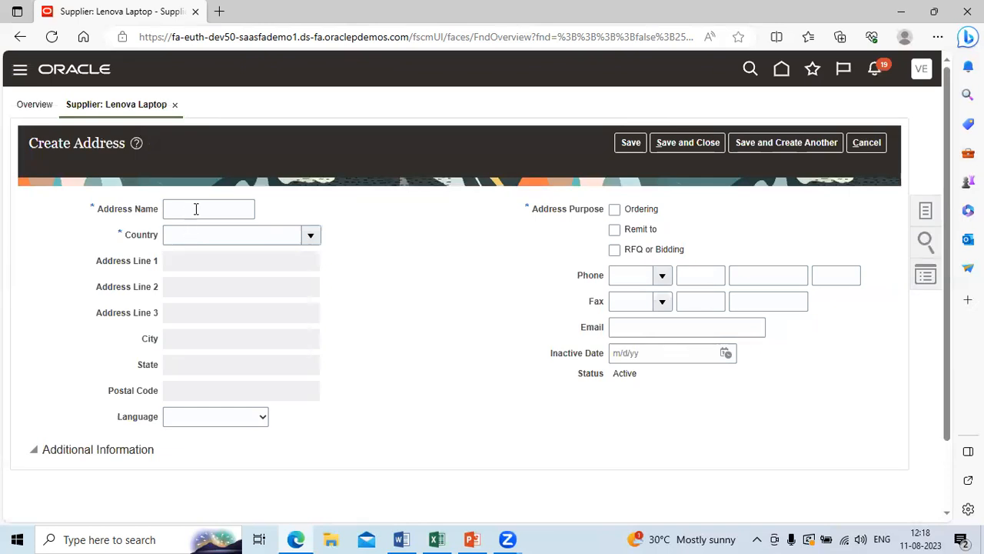
click(205, 209)
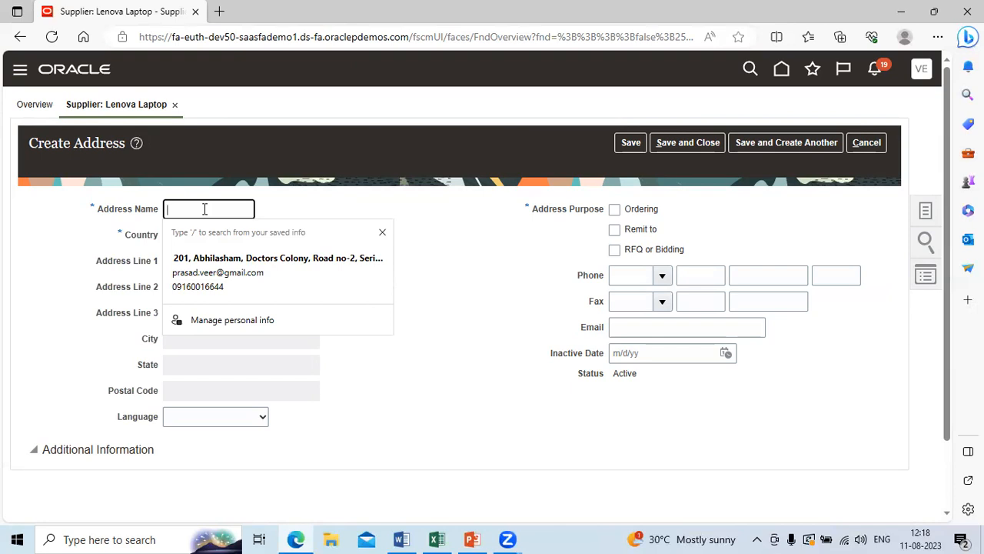
text(Lenv)
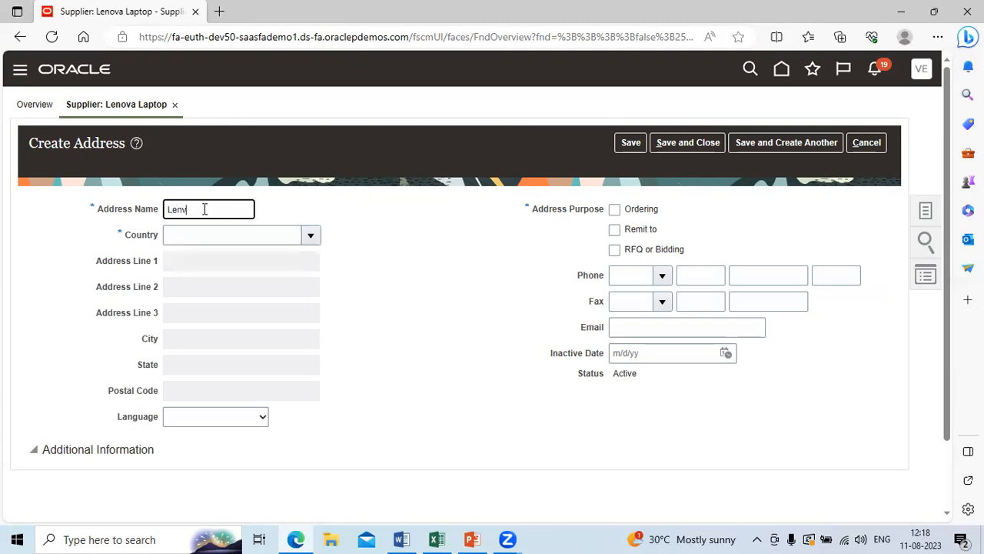
text(oa)
key(Tab)
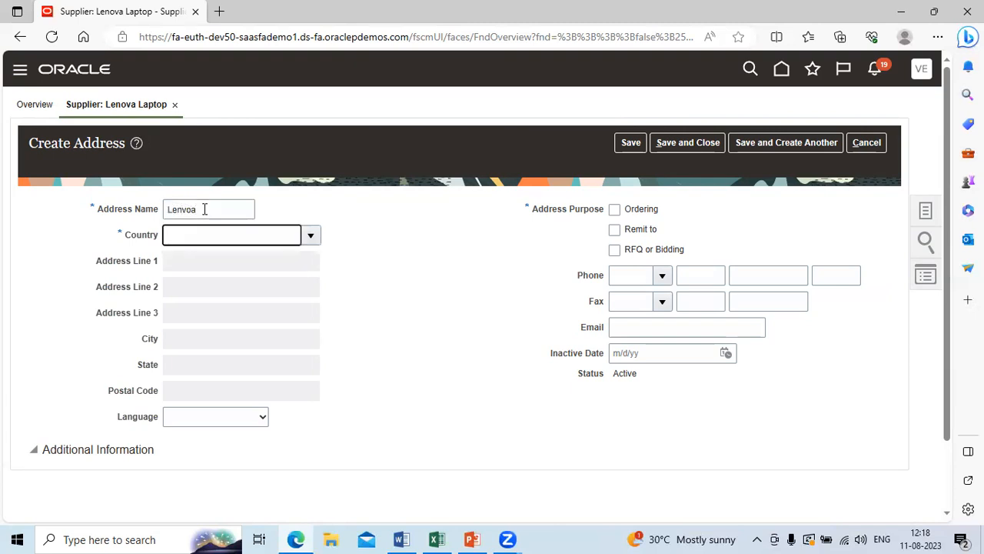
key(shift+Tab)
click(205, 209)
text(-India)
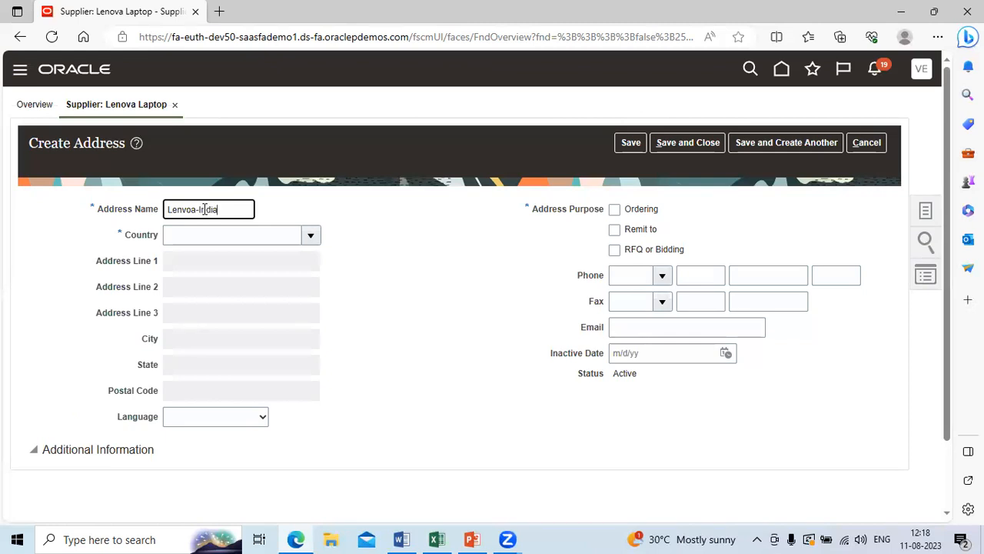
key(Tab)
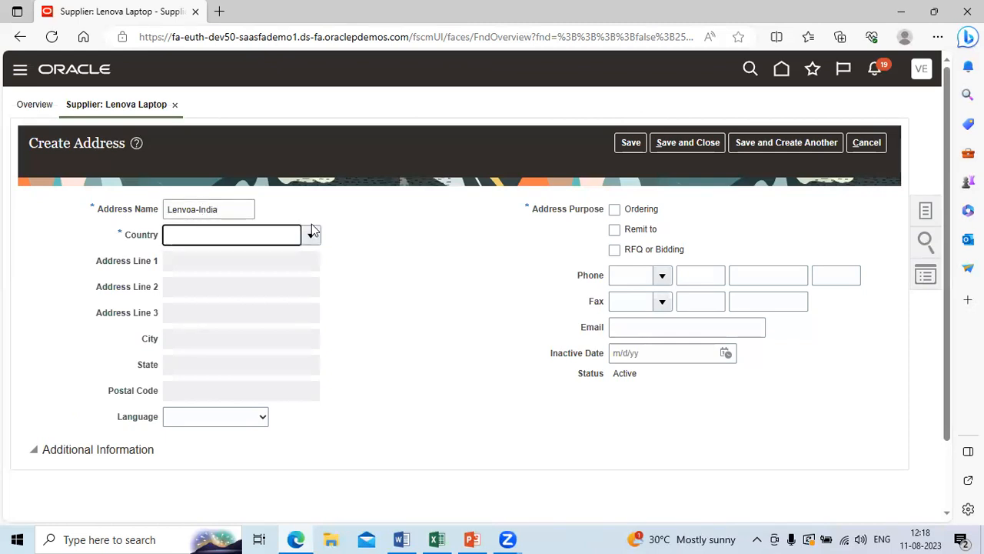
- Set the address country to India and enter the supplier's street in Address Line 1
text(India)
key(Tab)
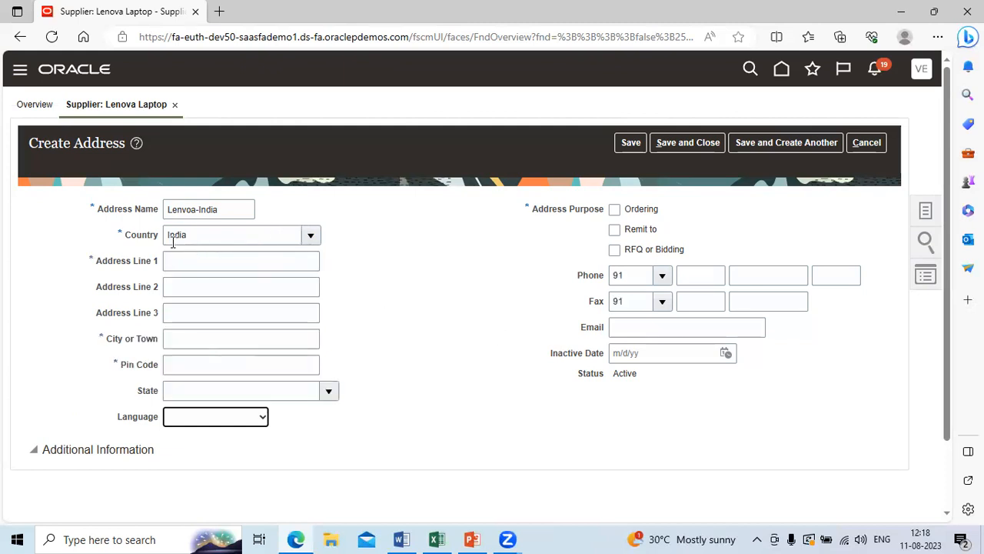
click(188, 260)
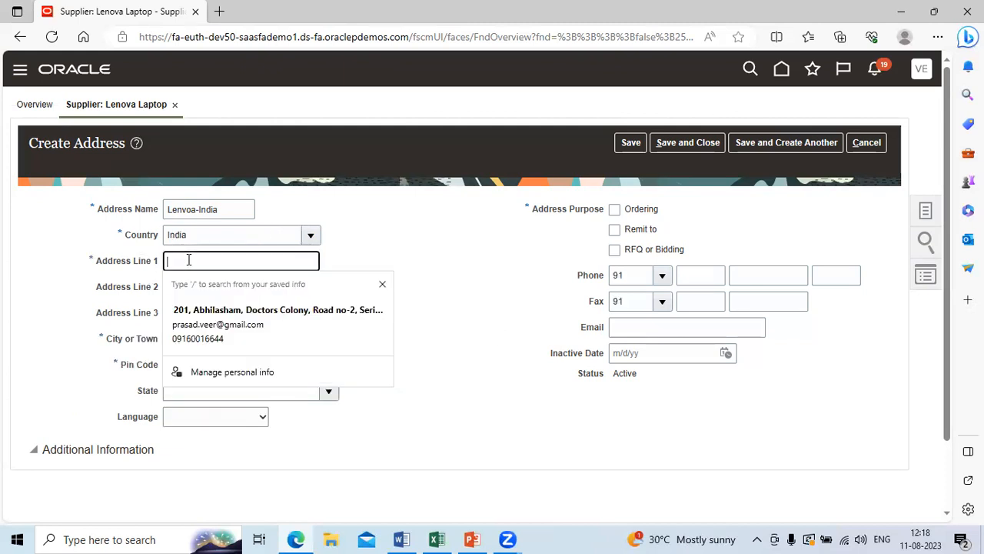
click(506, 441)
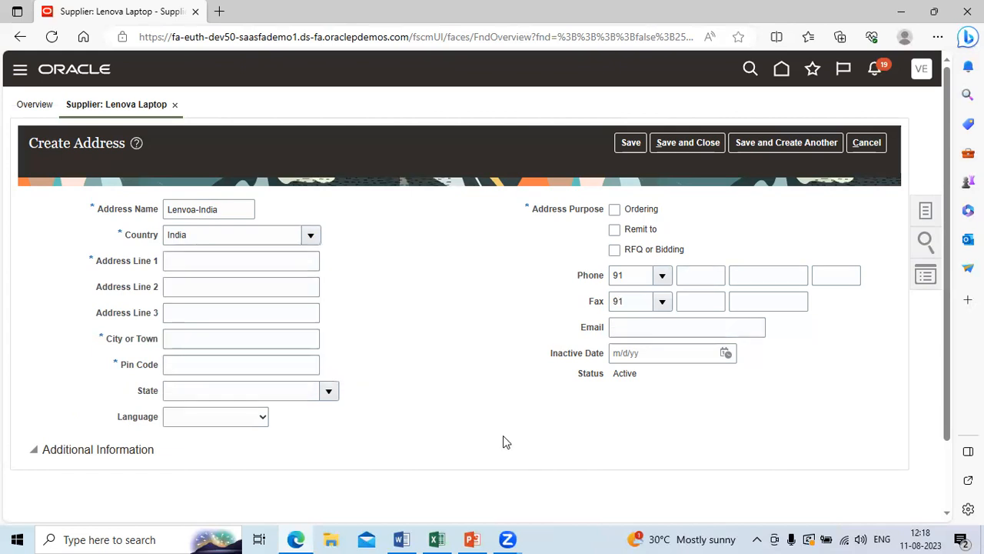
click(196, 259)
text(Yel)
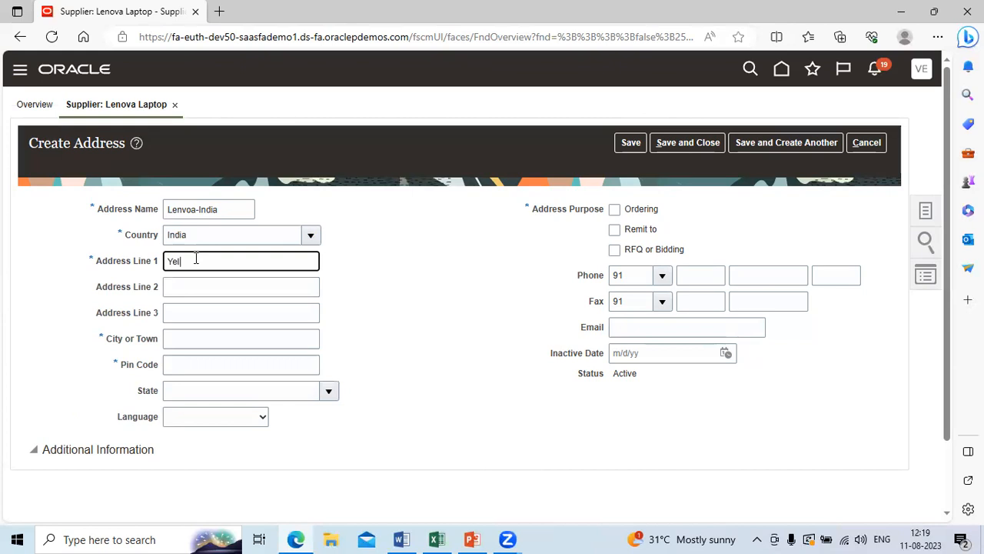
text(low street)
- Enter the city and the postal code of the supplier's address
click(201, 343)
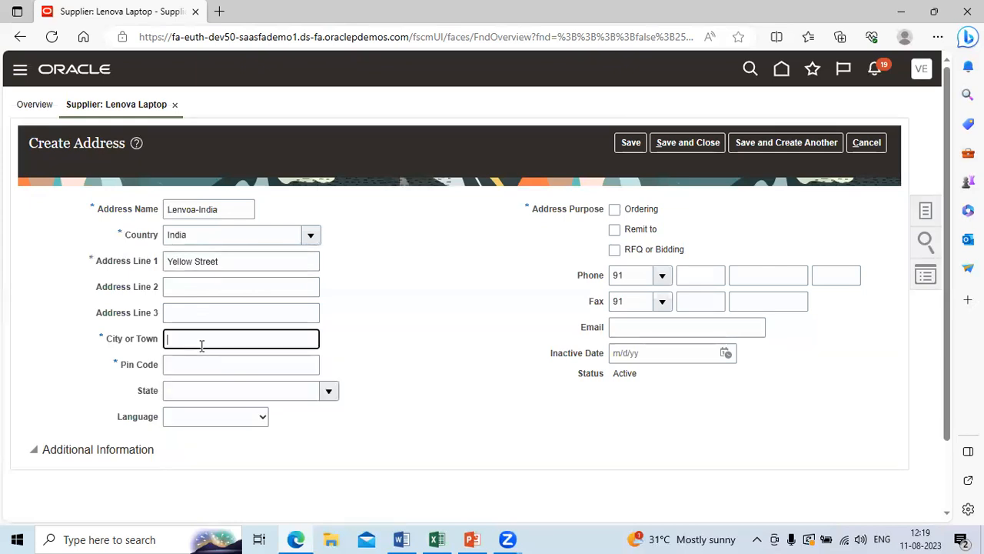
text(Hy)
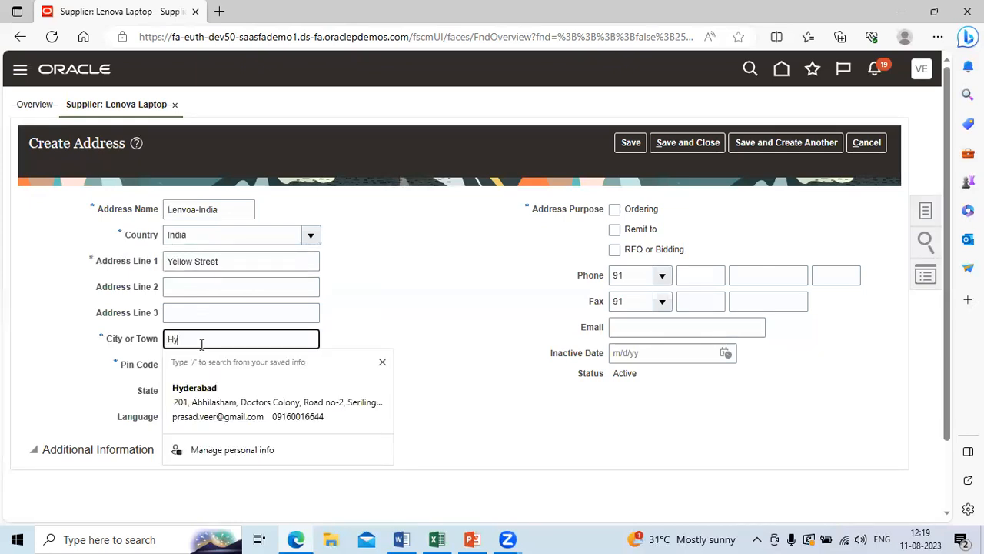
text(derabad)
click(207, 356)
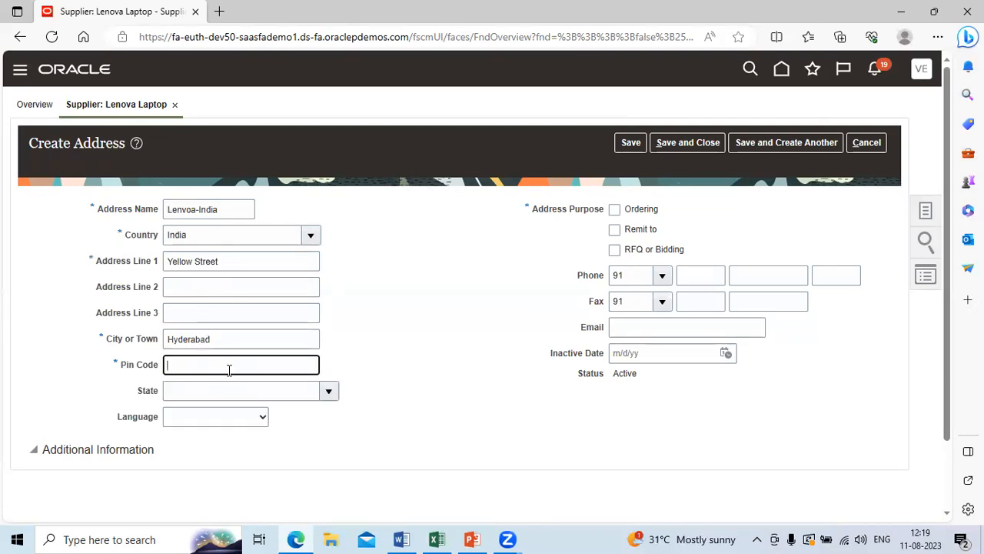
text(533101)
key(Tab)
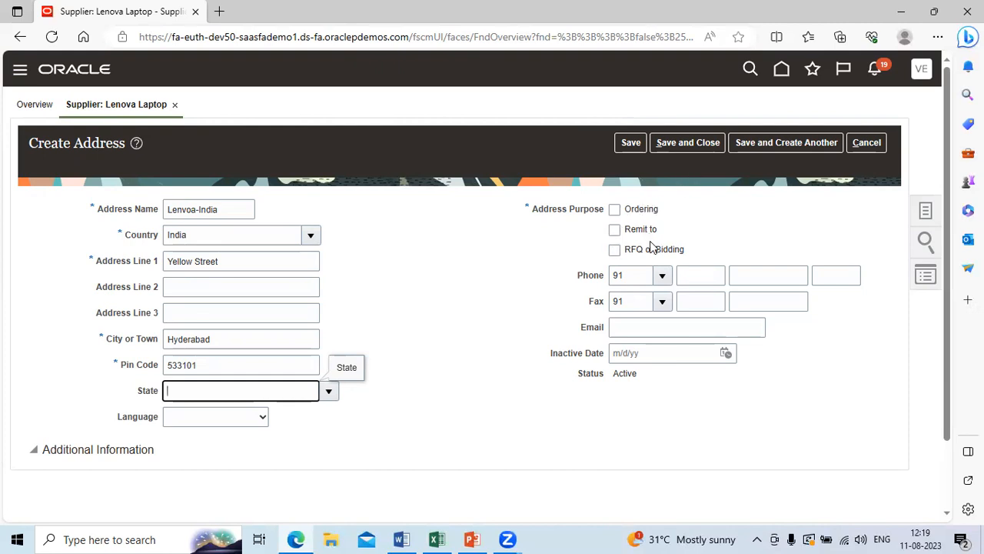
- Assign the Ordering and RFQ or Bidding purposes to the address, and save and close it
click(615, 210)
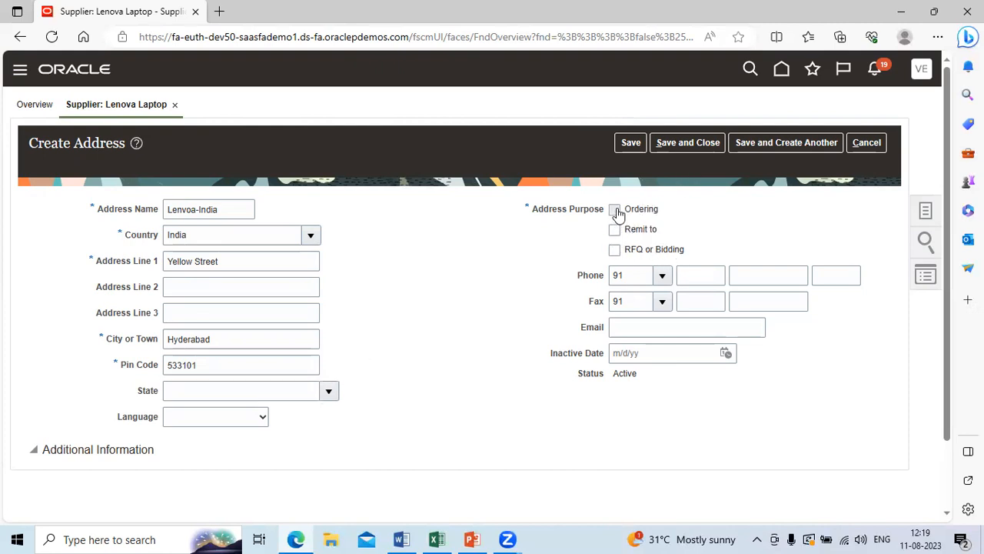
click(615, 251)
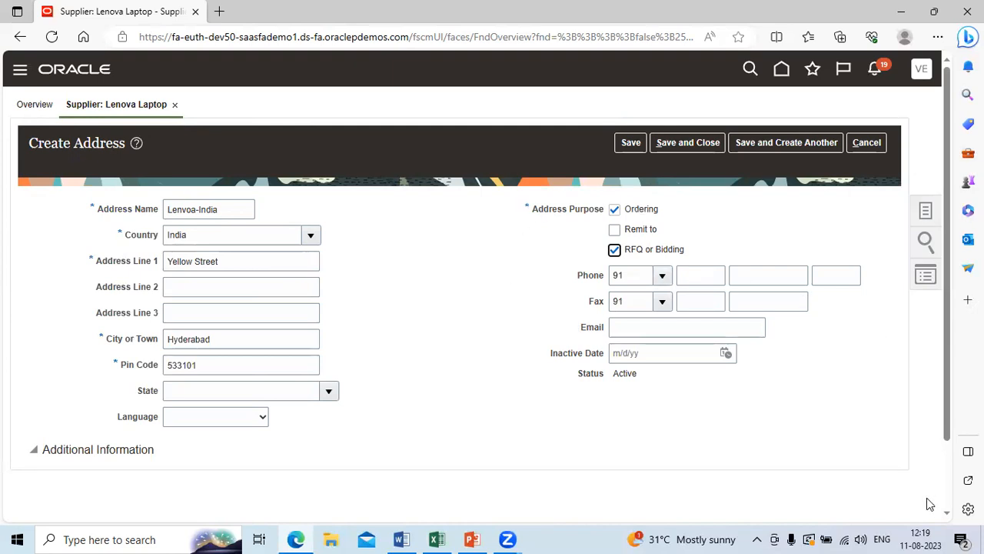
scroll(948, 515, down, 1)
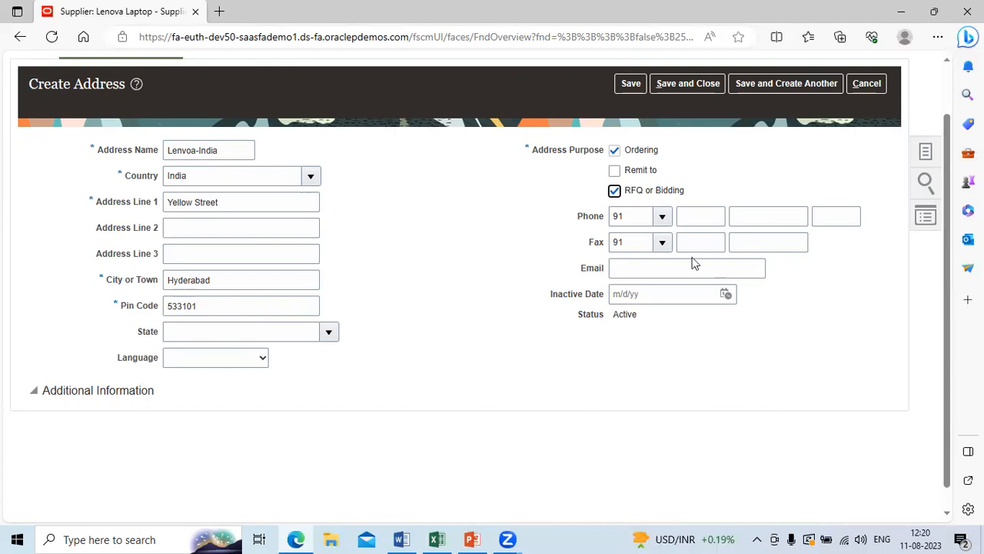
scroll(950, 77, up, 2)
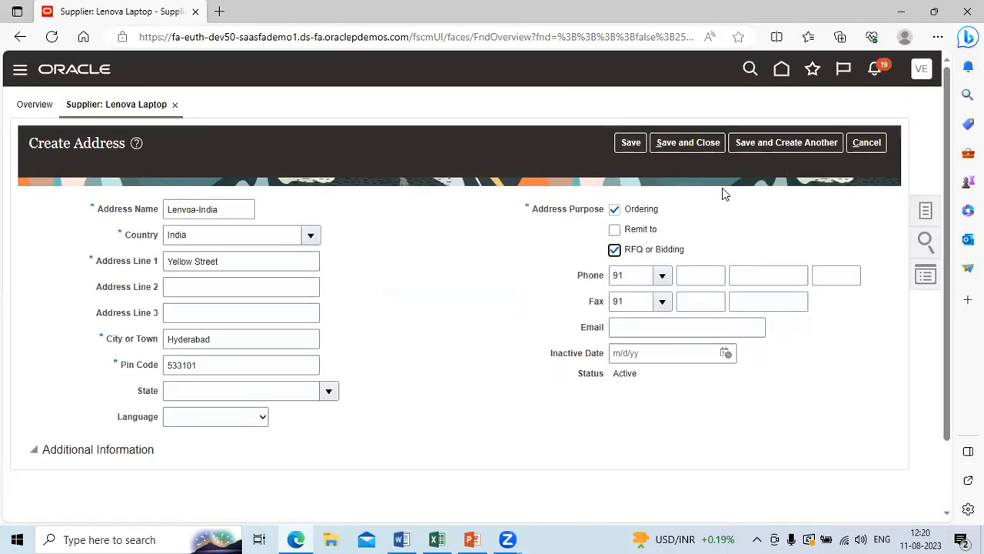
click(686, 144)
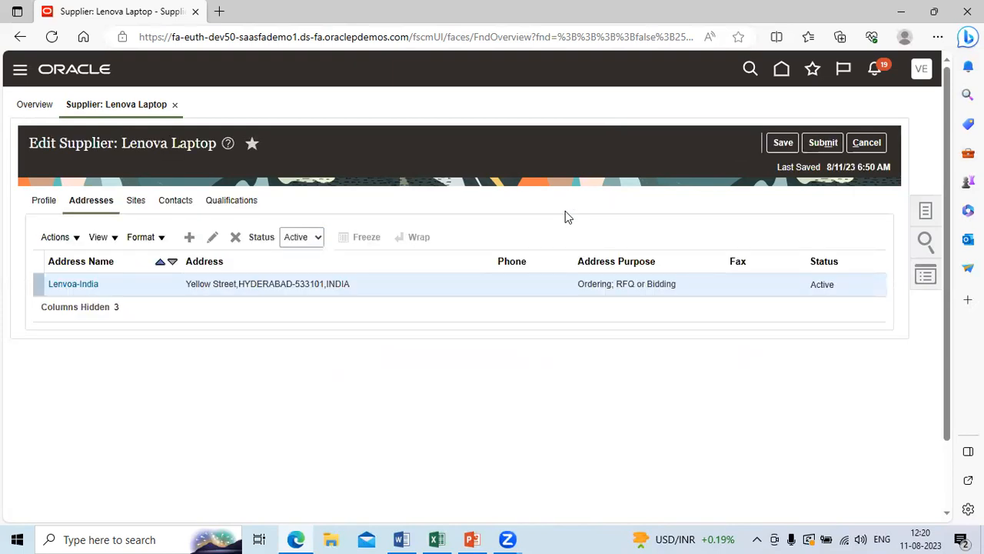
click(177, 203)
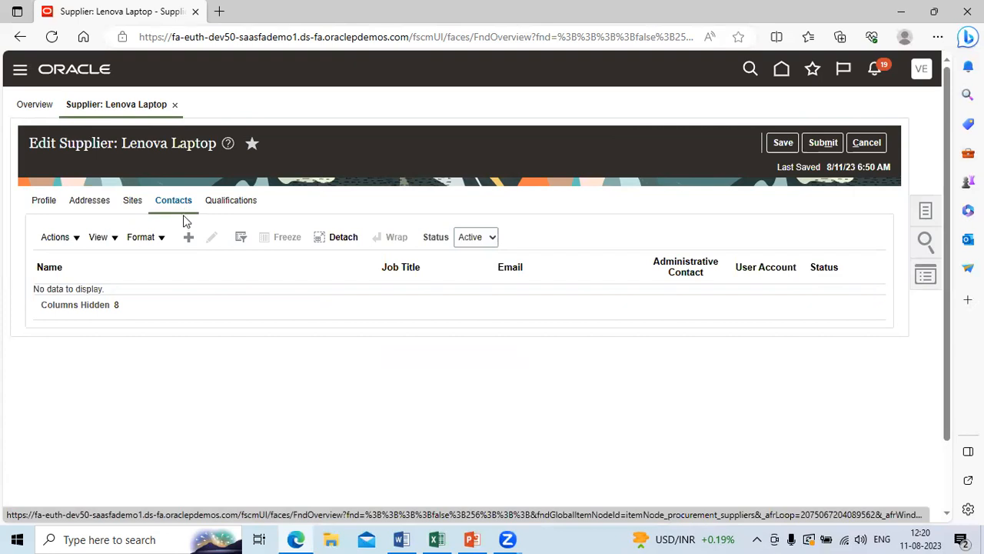
click(189, 239)
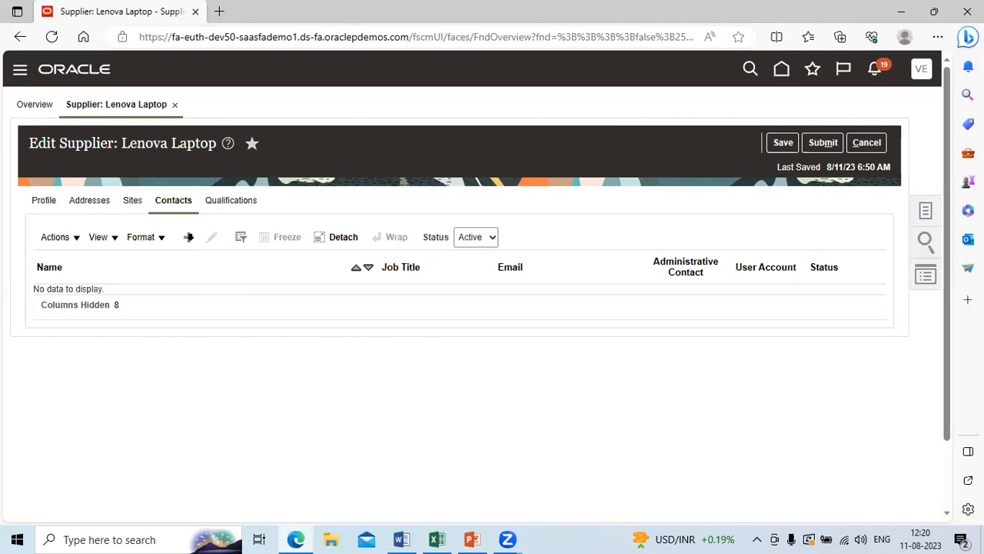
click(189, 237)
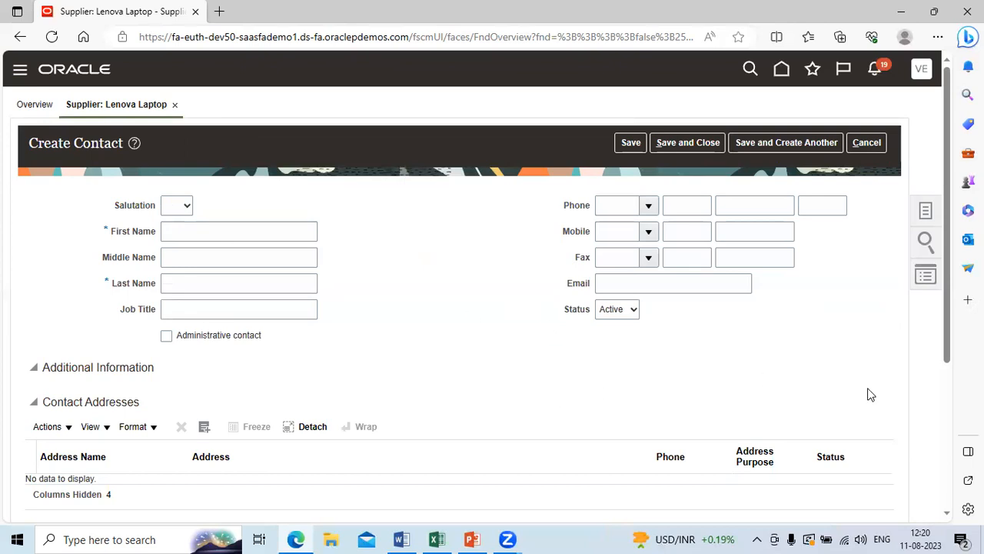
click(947, 514)
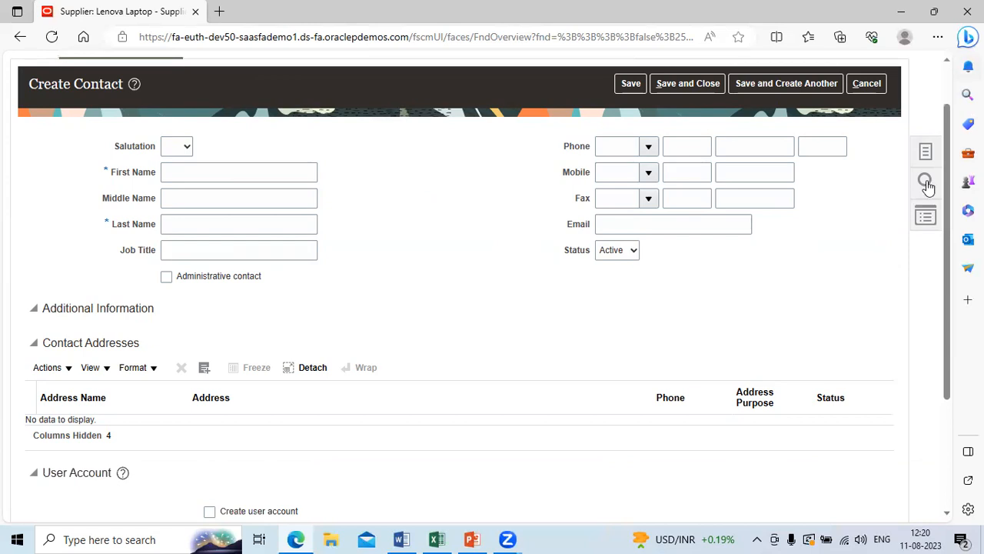
click(949, 80)
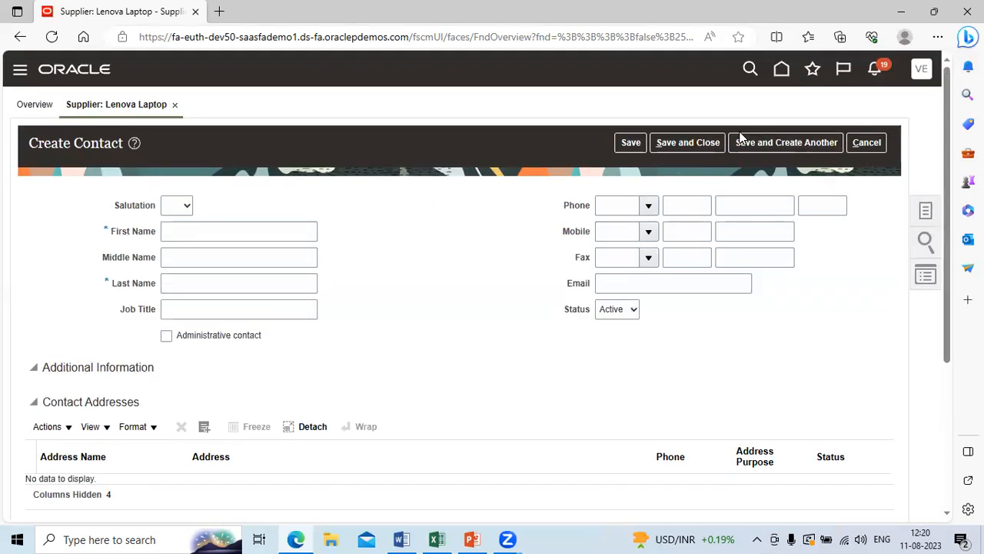
click(684, 142)
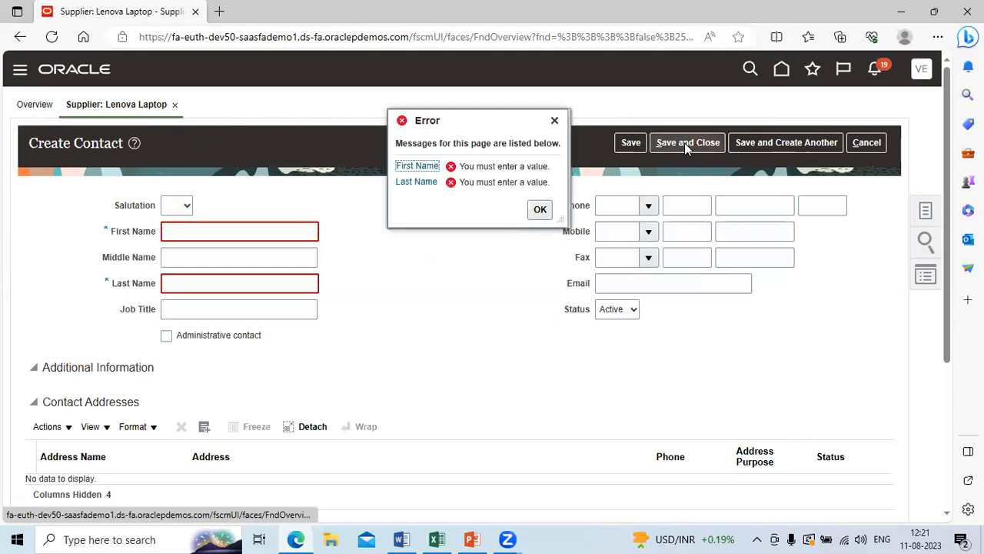
click(539, 209)
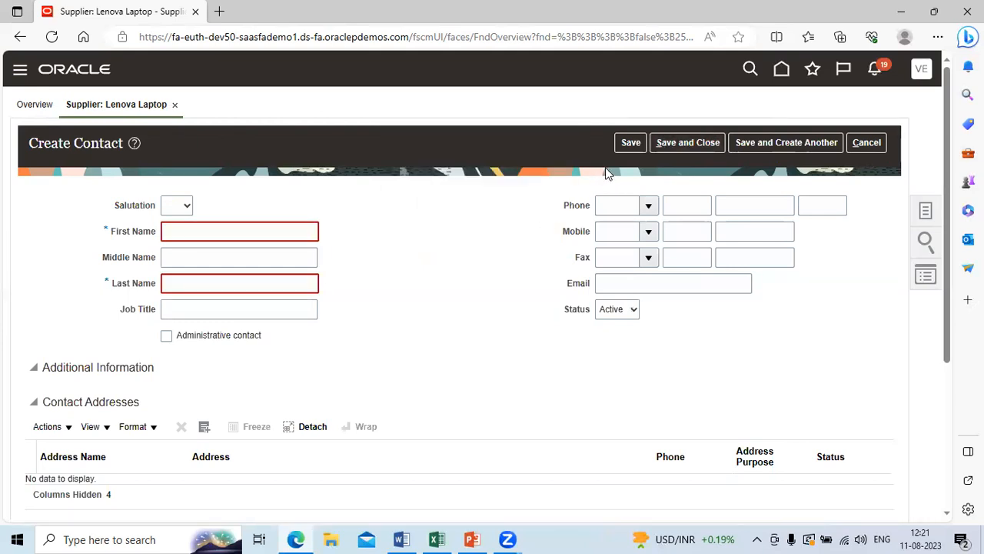
click(864, 144)
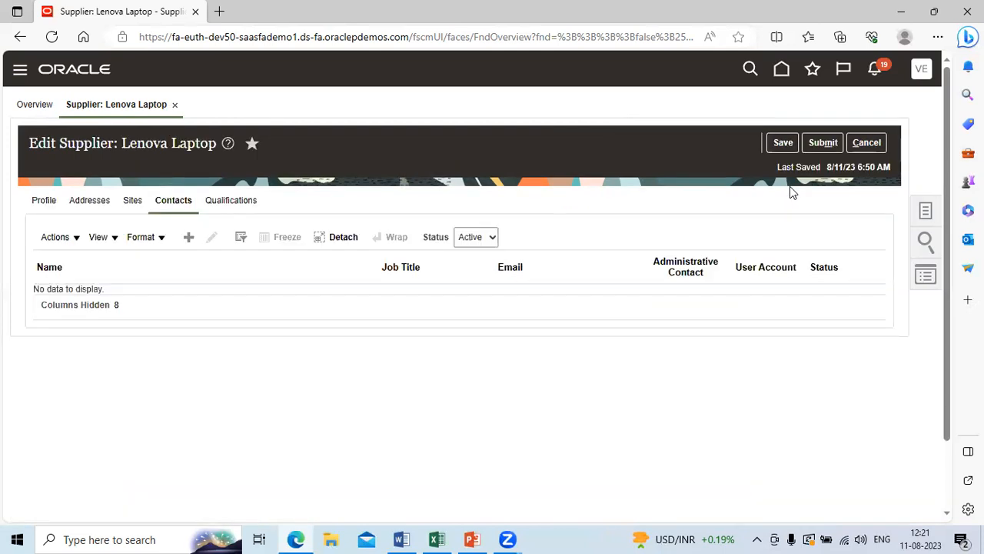
- Look over the supplier's qualifications and sites, and check the pending notifications
click(244, 204)
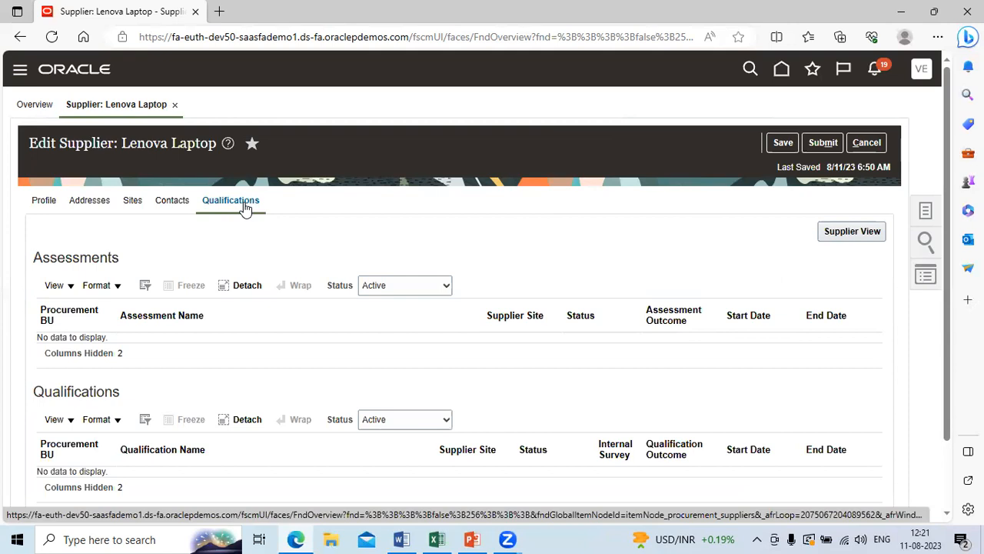
click(133, 202)
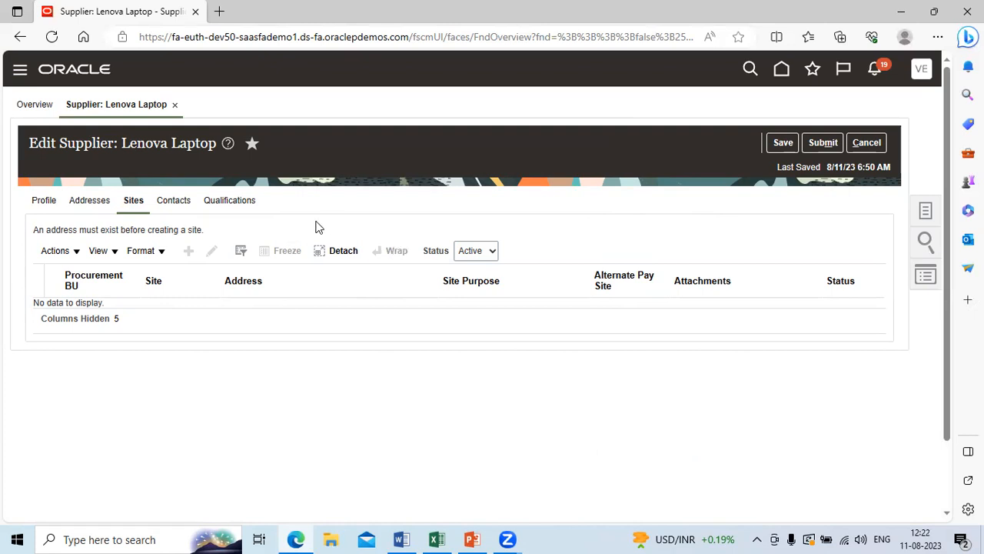
click(879, 72)
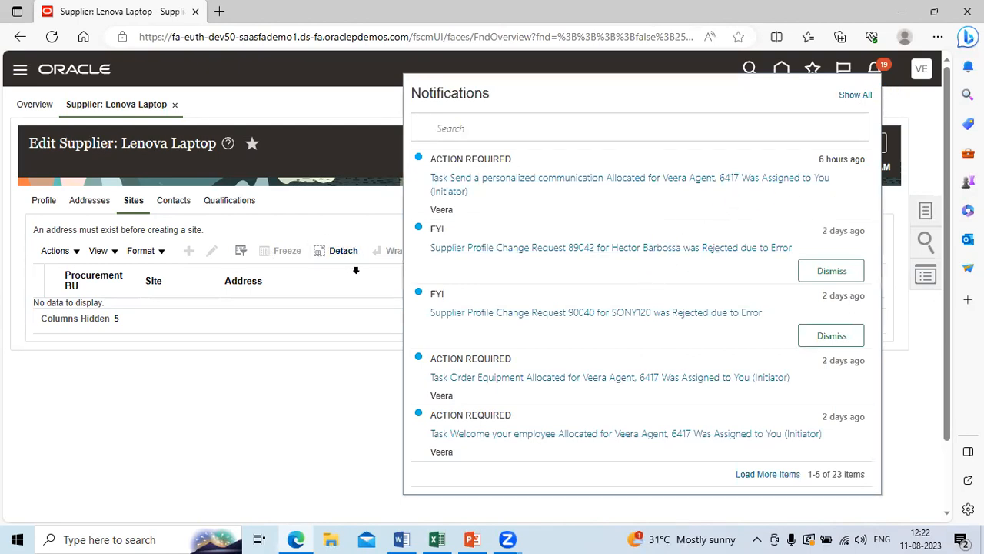
click(356, 270)
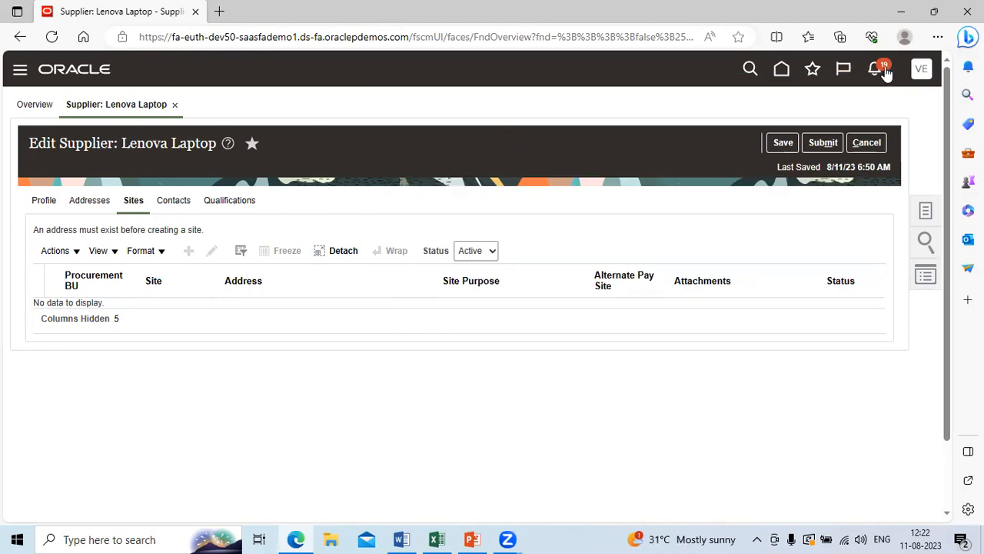
- Submit the profile changes of the supplier Lenova Laptop for approval and dismiss the confirmation
click(823, 143)
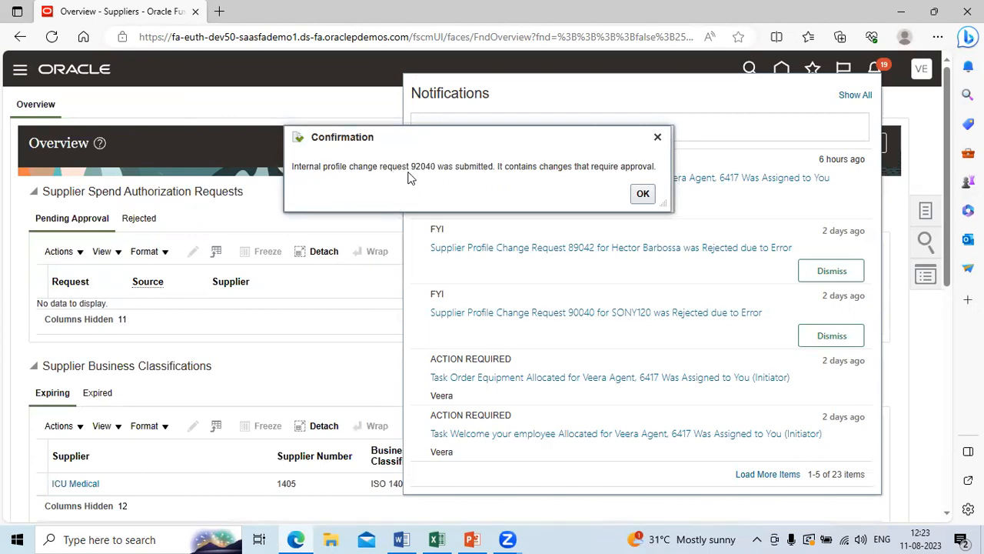
click(643, 197)
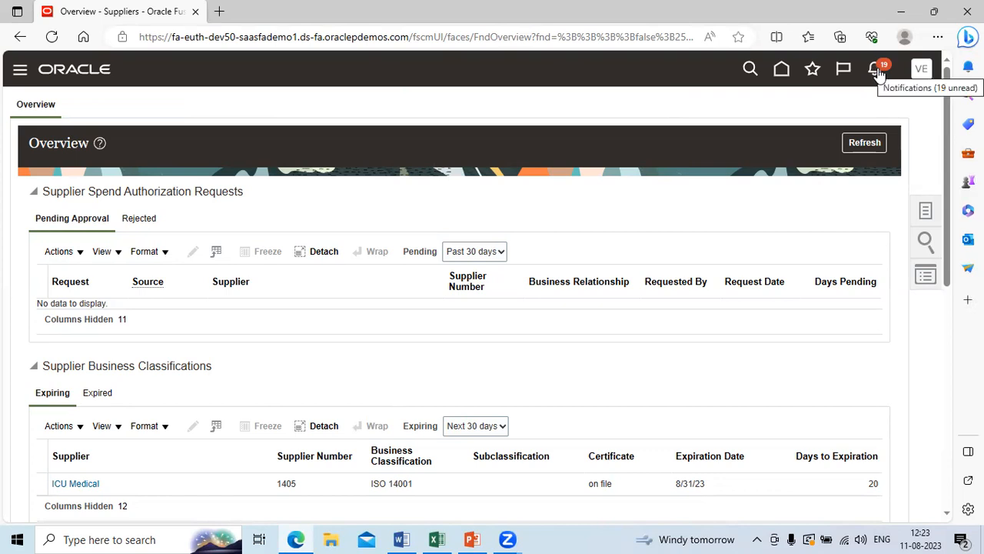
click(878, 70)
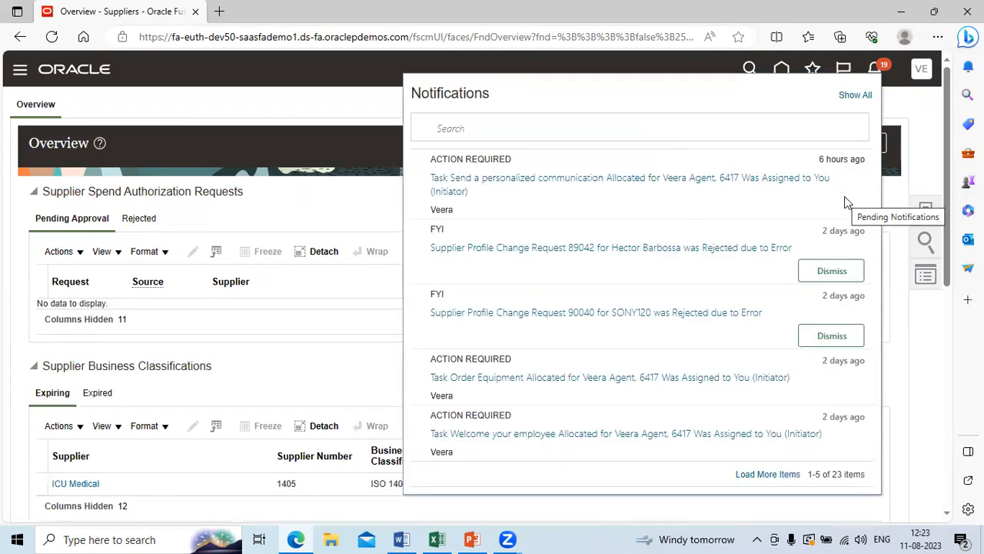
click(373, 197)
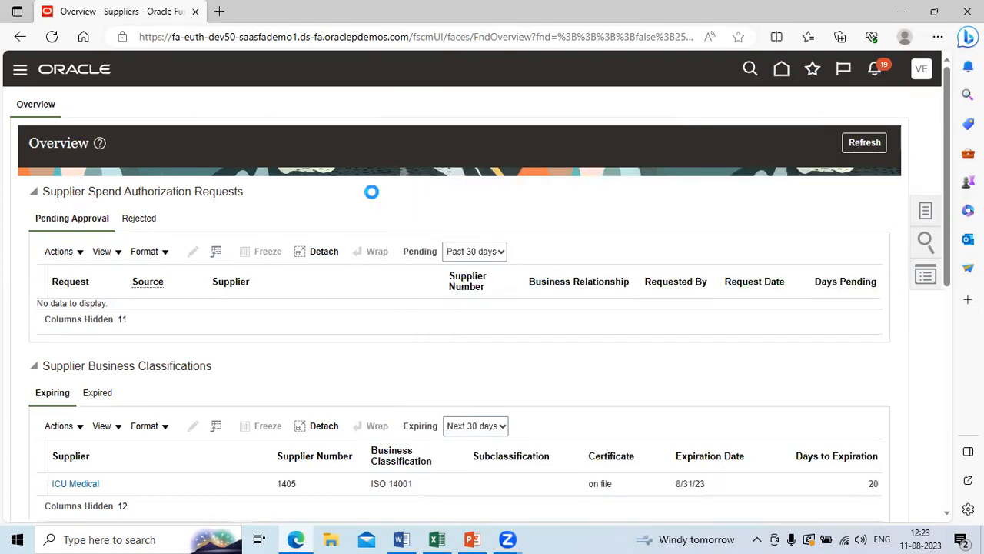
click(877, 70)
click(877, 71)
click(878, 71)
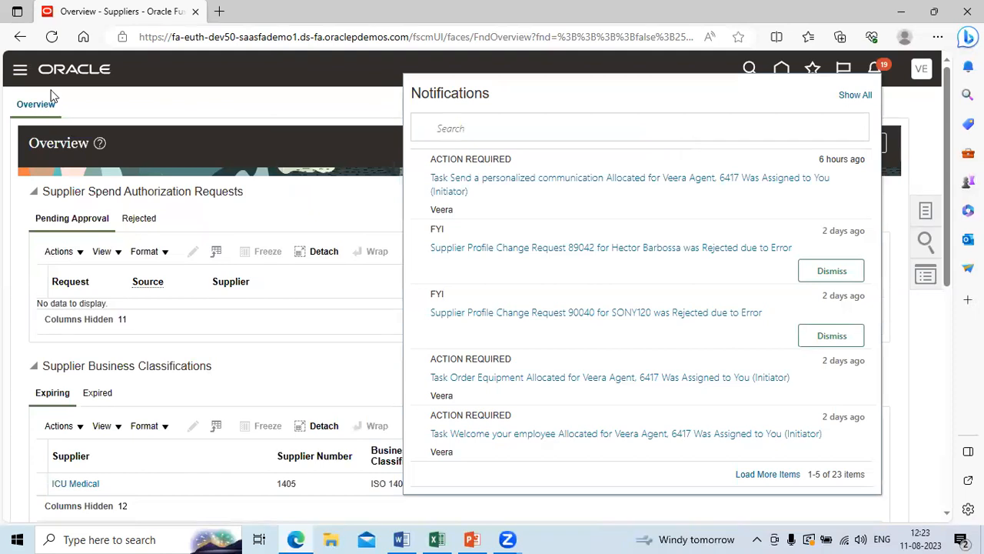
click(295, 200)
key(ctrl+a)
click(52, 36)
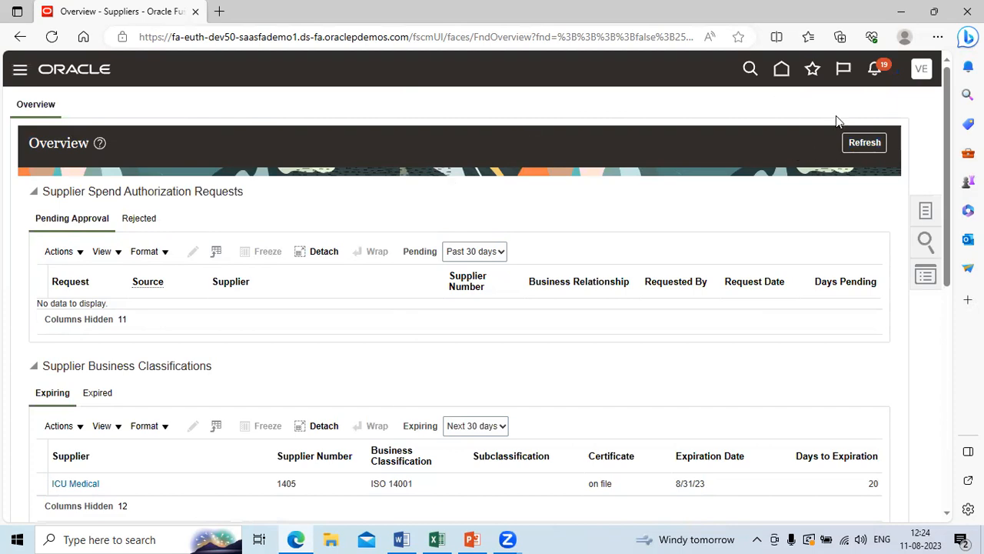
click(876, 73)
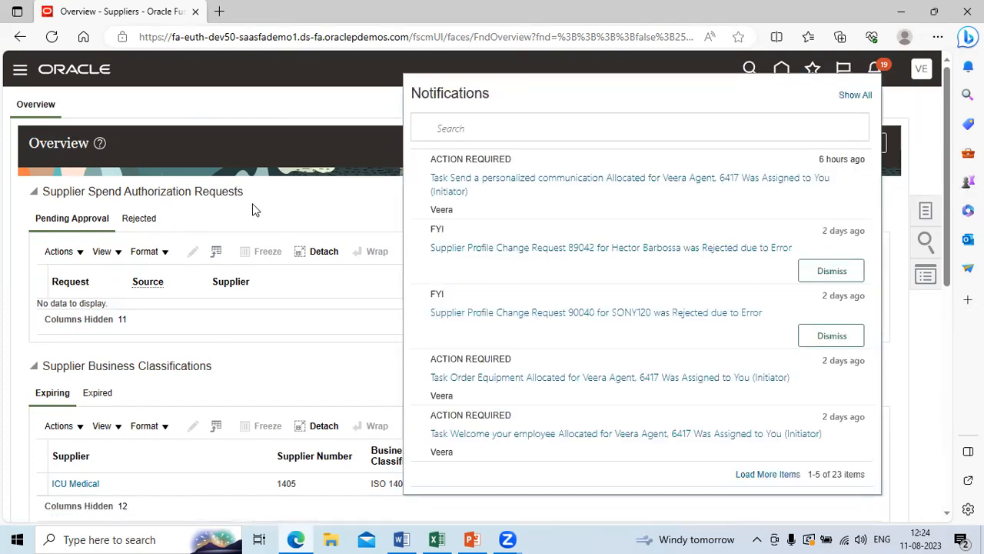
click(329, 205)
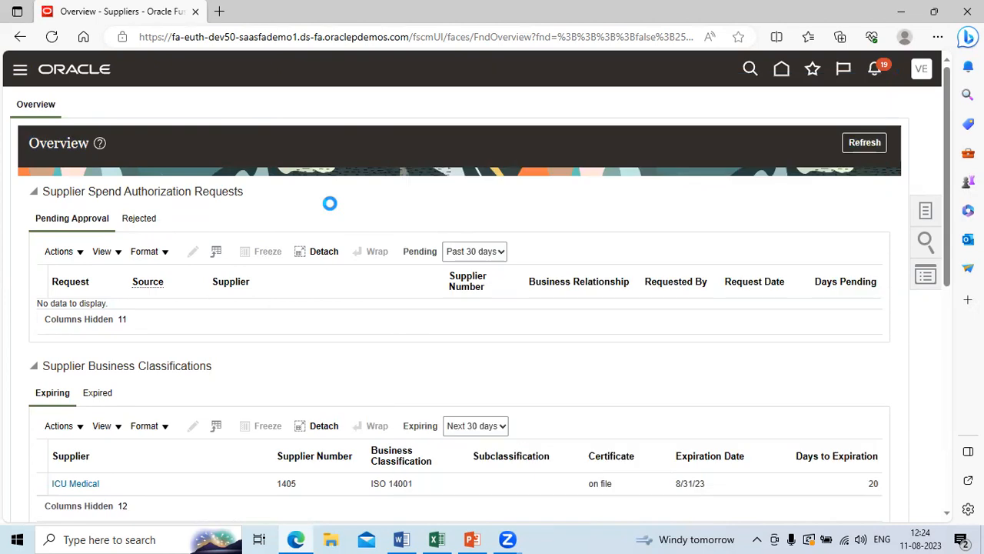
click(864, 143)
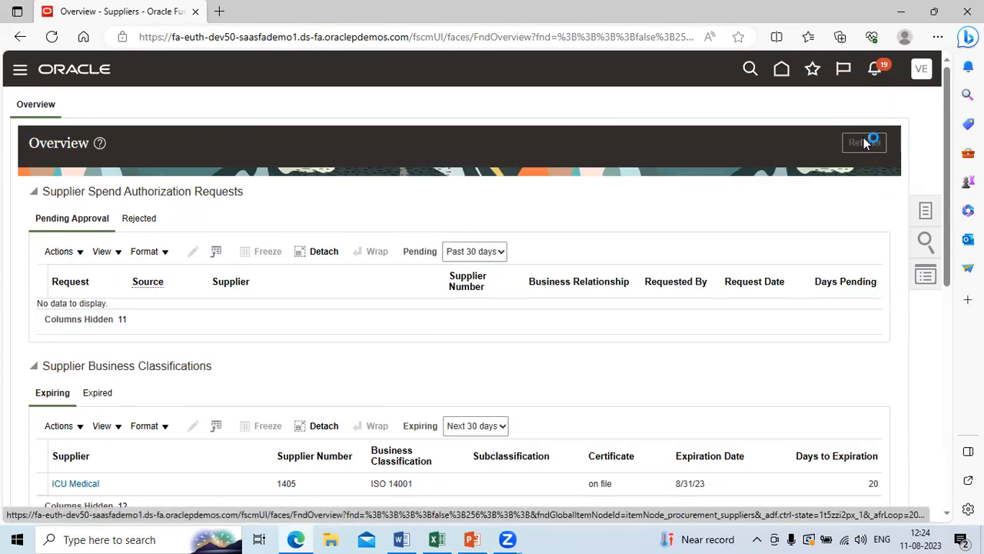
click(883, 75)
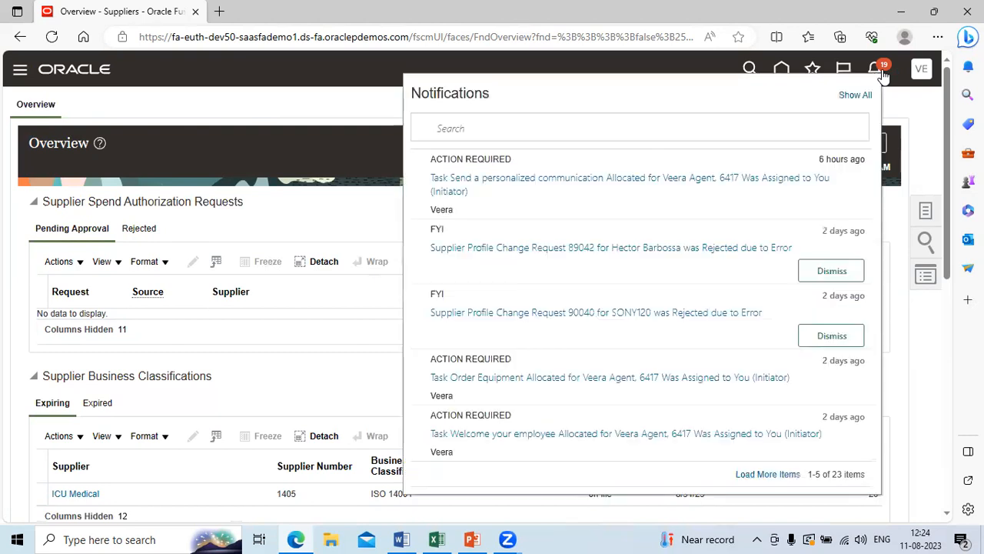
click(394, 217)
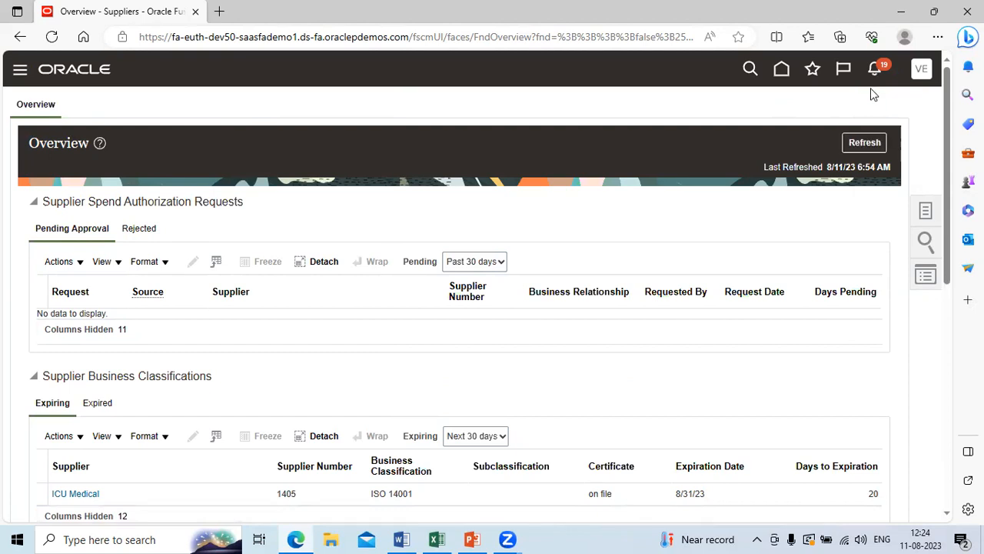
click(875, 66)
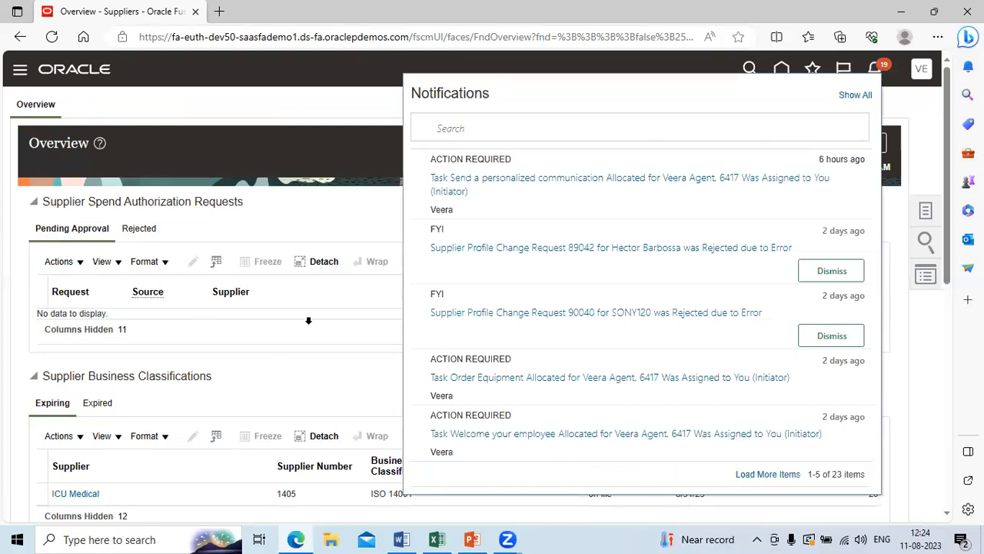
click(379, 280)
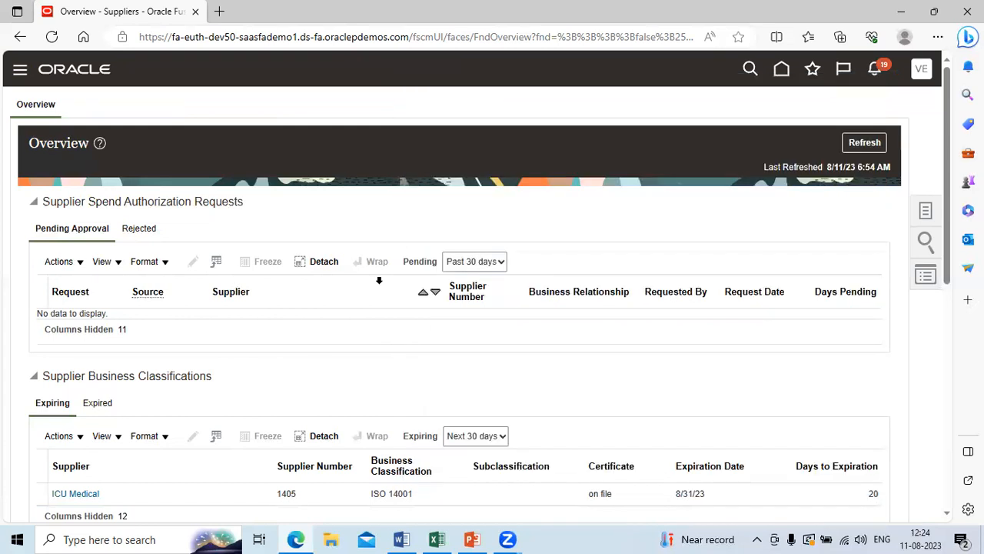
click(880, 71)
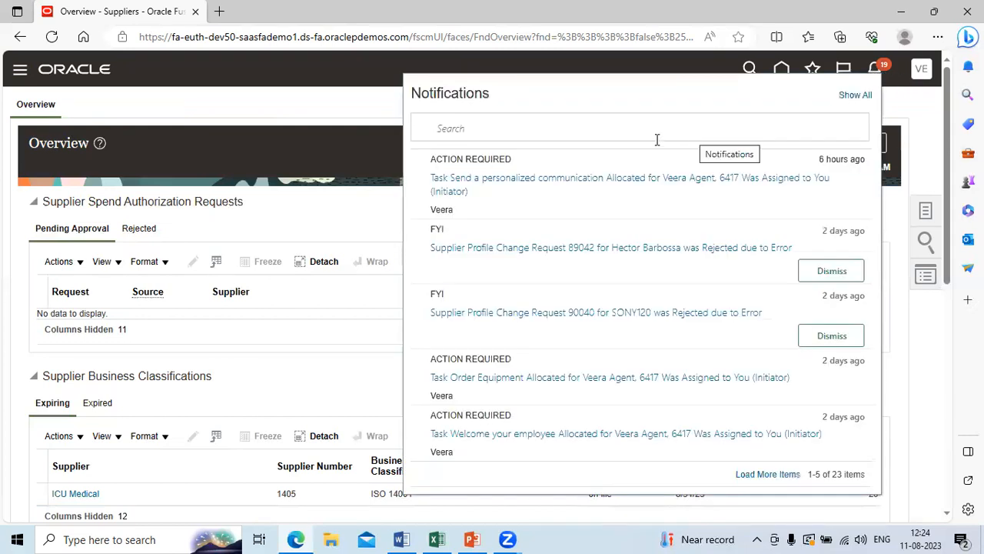
click(377, 235)
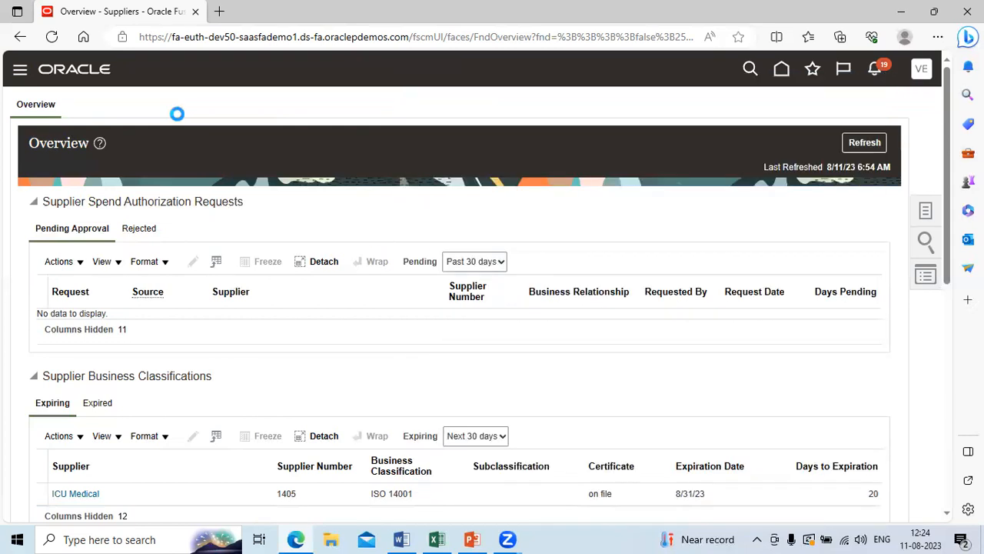
click(52, 37)
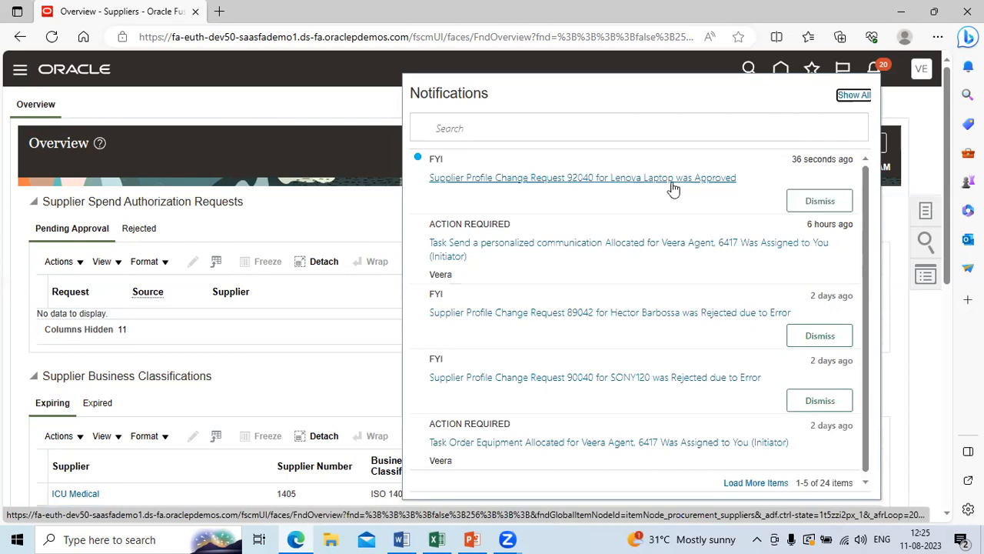
click(365, 215)
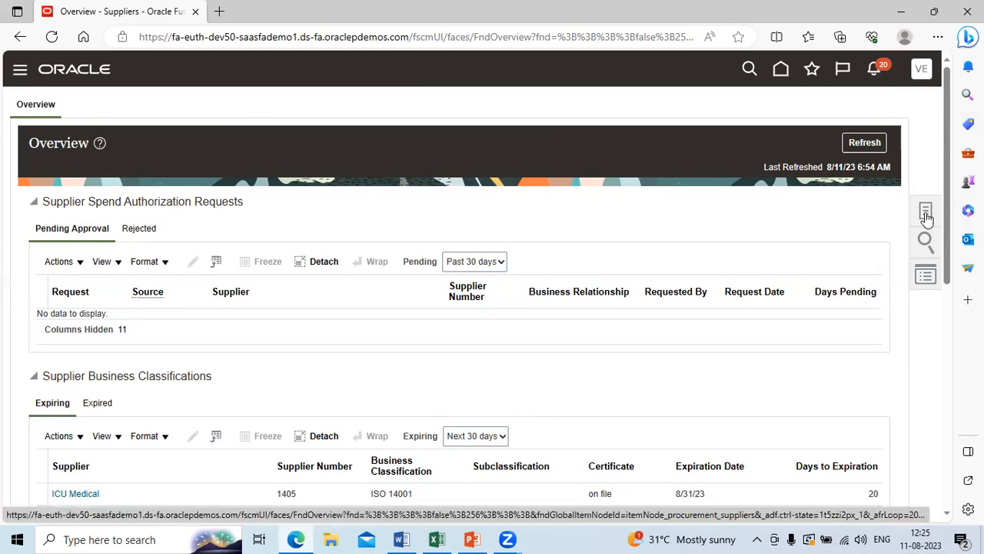
- Search for Lenova in Manage Suppliers and open the supplier Lenova Laptop
click(926, 216)
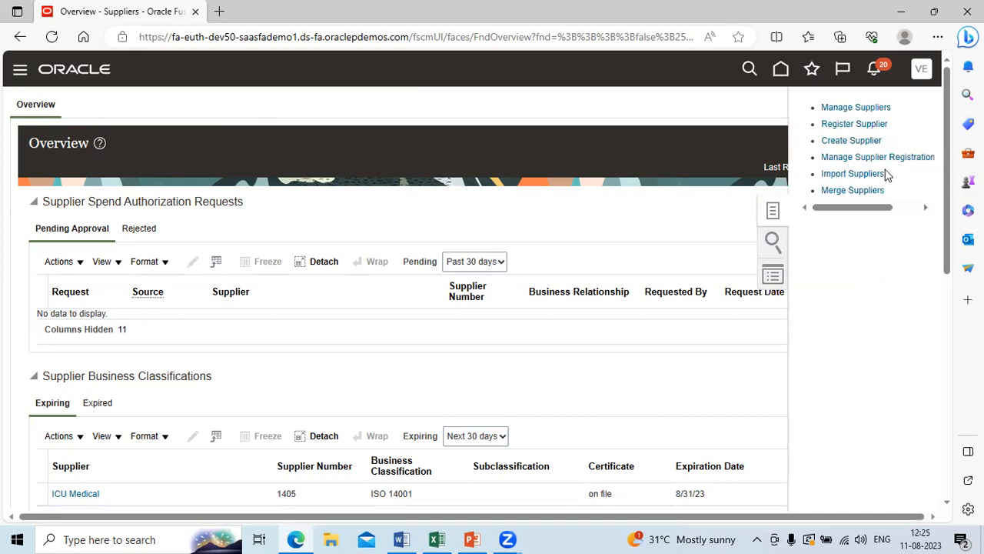
click(877, 107)
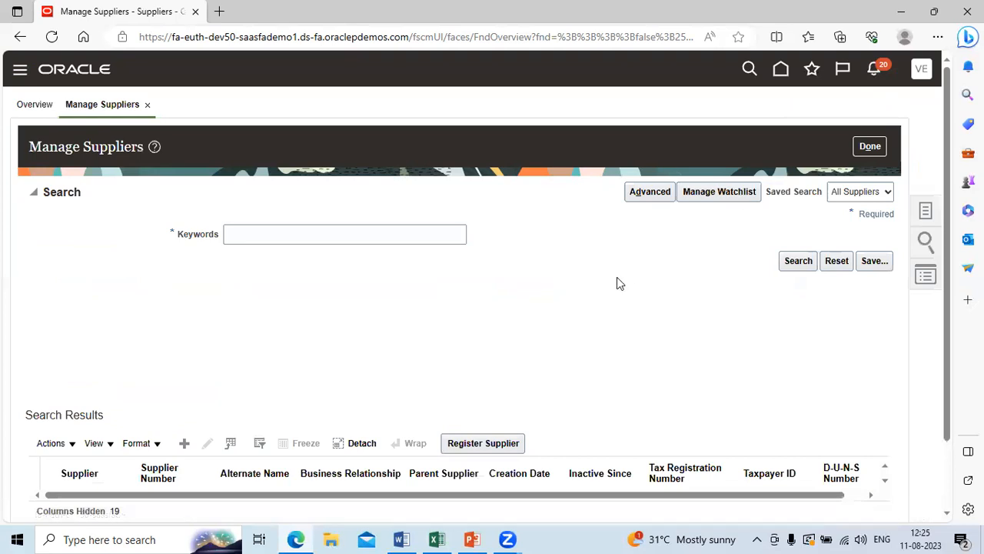
click(311, 234)
text(Lenova)
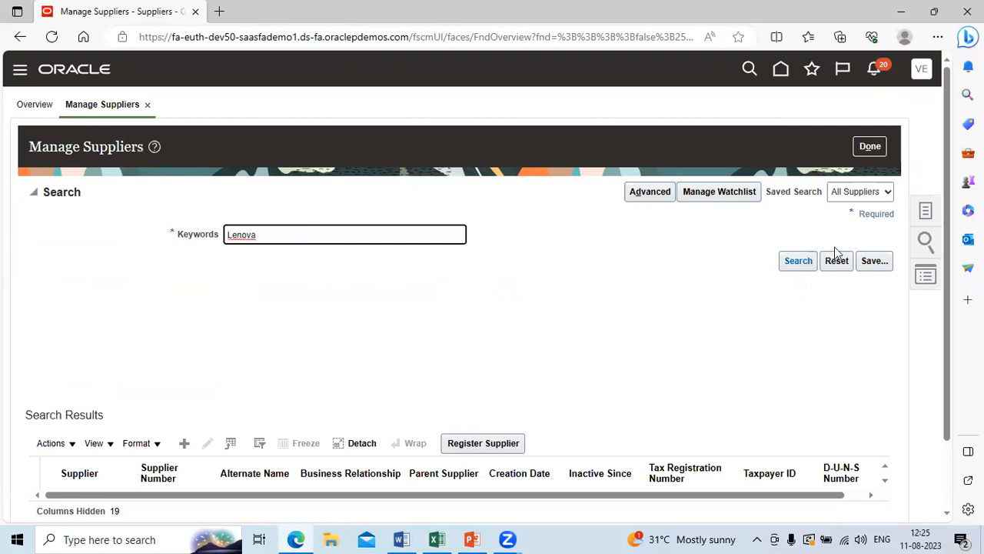
click(805, 262)
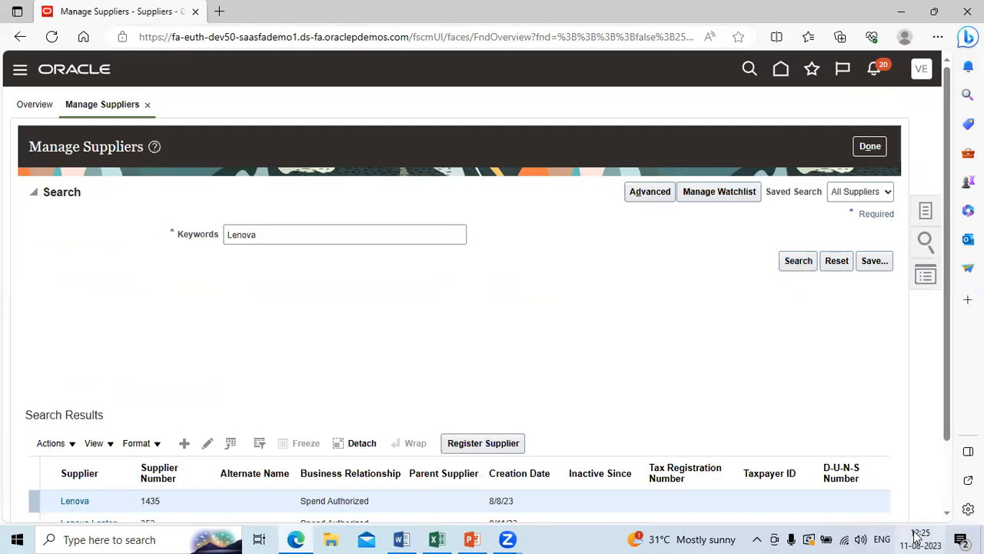
scroll(948, 515, down, 2)
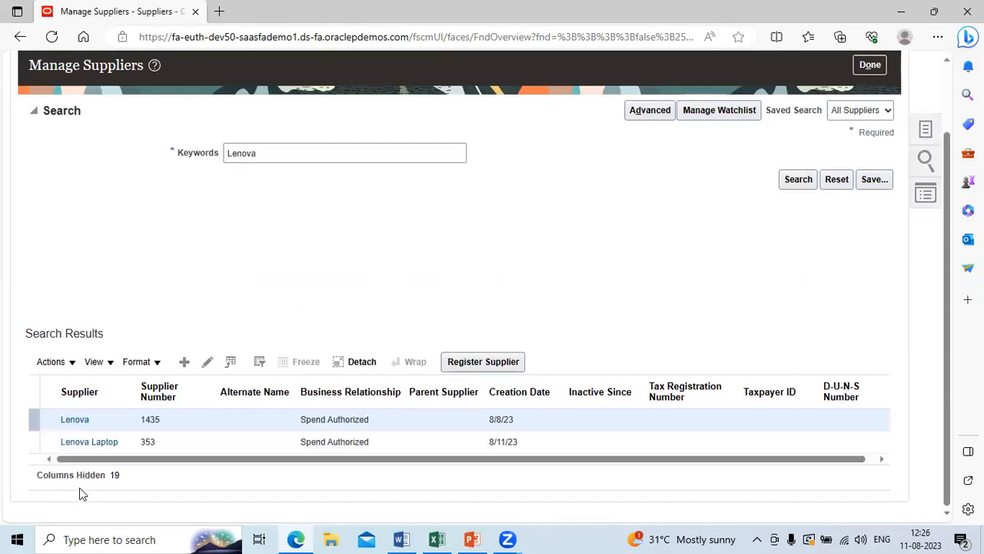
click(106, 449)
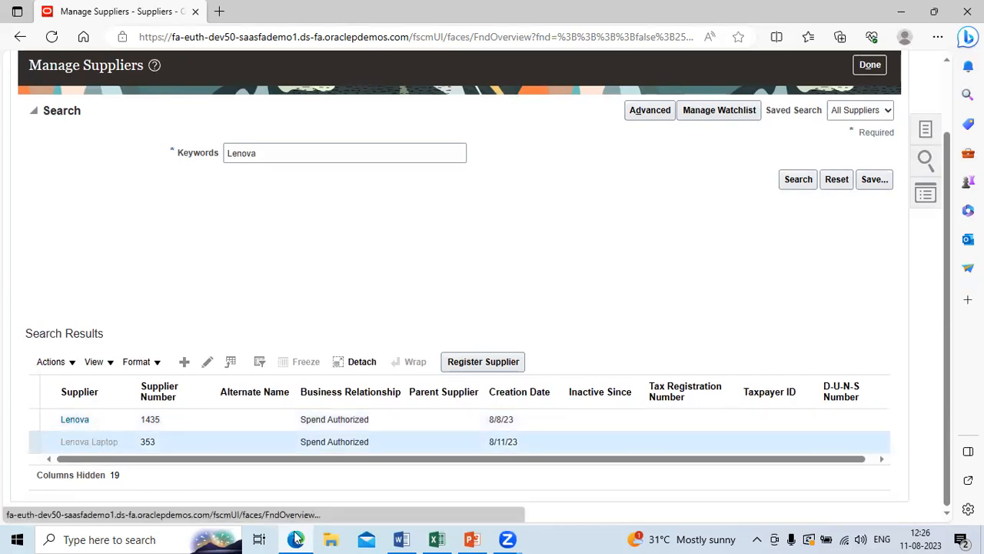
- Open the sites of the supplier Lenova Laptop for editing and start a new site
mouse_move(297, 538)
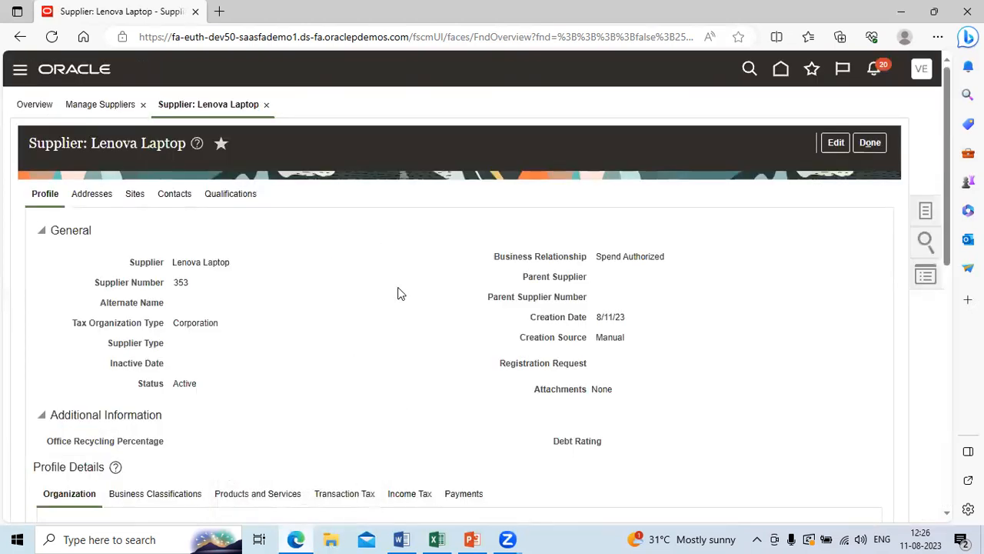
scroll(398, 293, down, 2)
scroll(395, 293, up, 1)
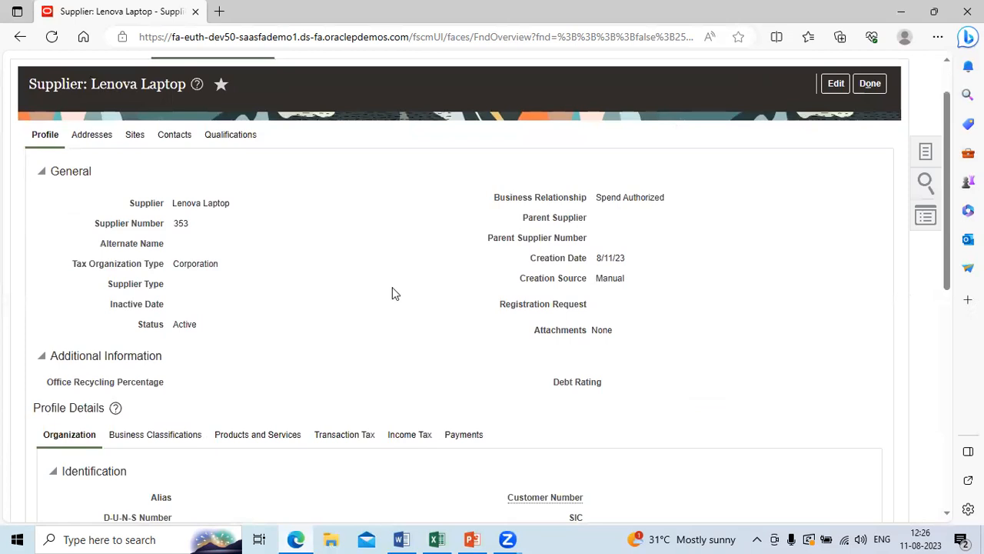
click(135, 136)
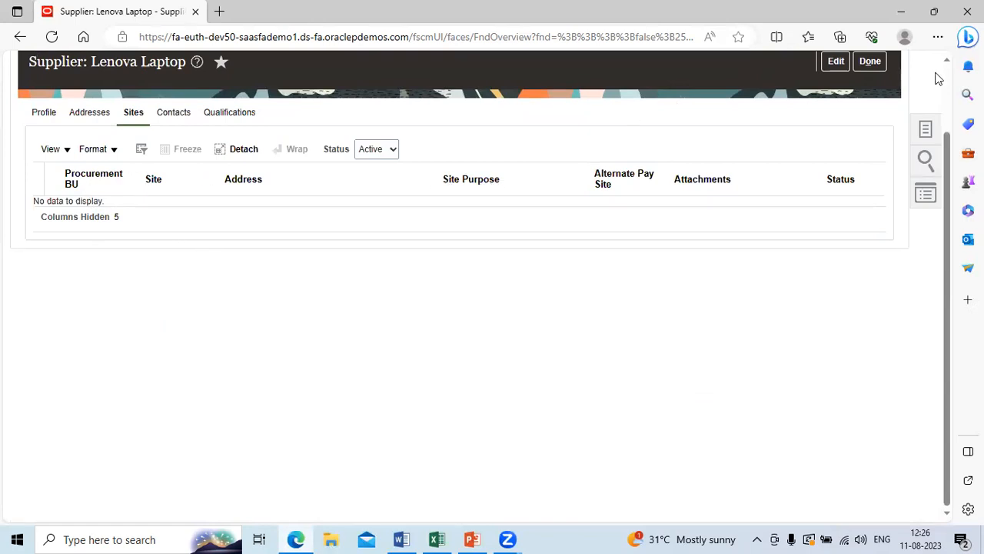
scroll(954, 71, up, 2)
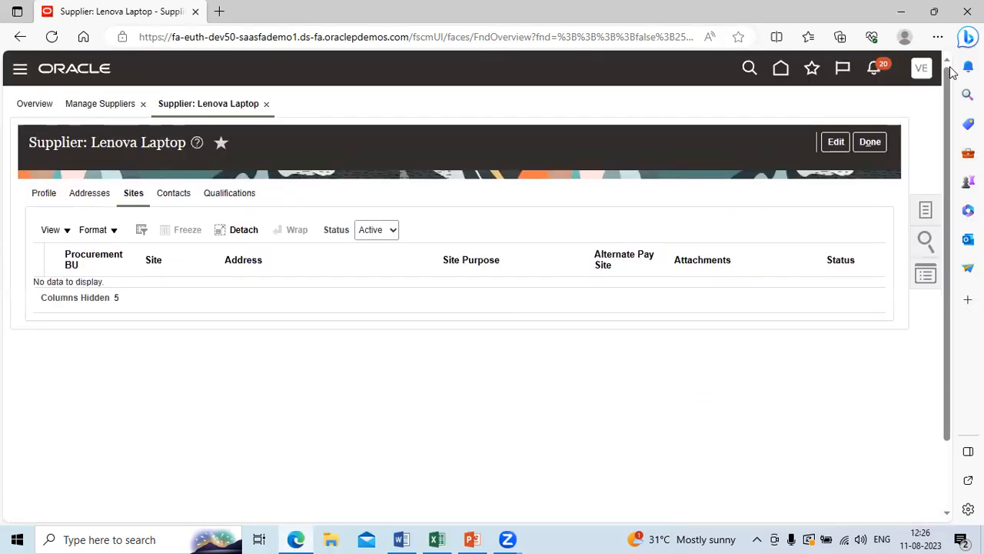
click(835, 143)
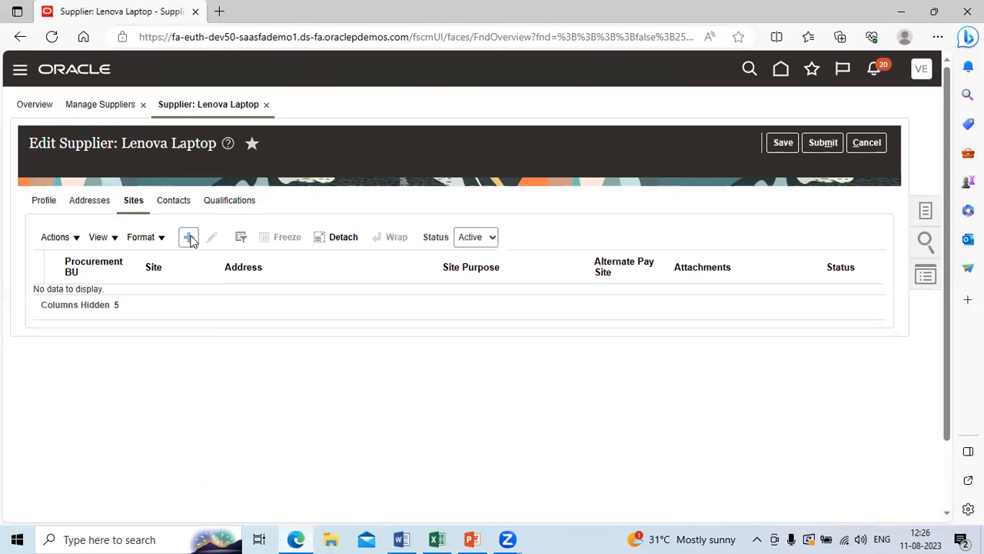
click(189, 237)
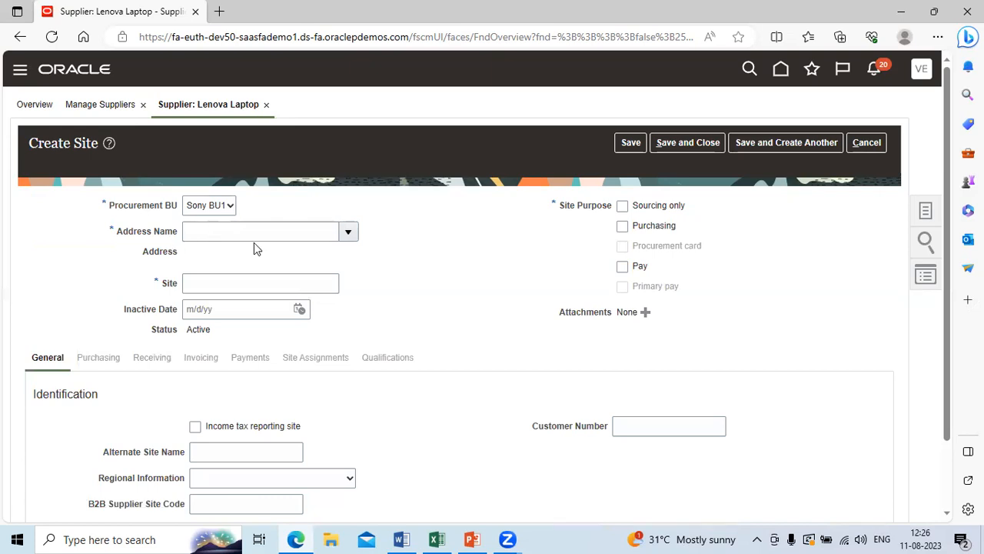
- Assign the address Lenvoa-India to the new site and set its purposes to Purchasing and Pay
click(345, 233)
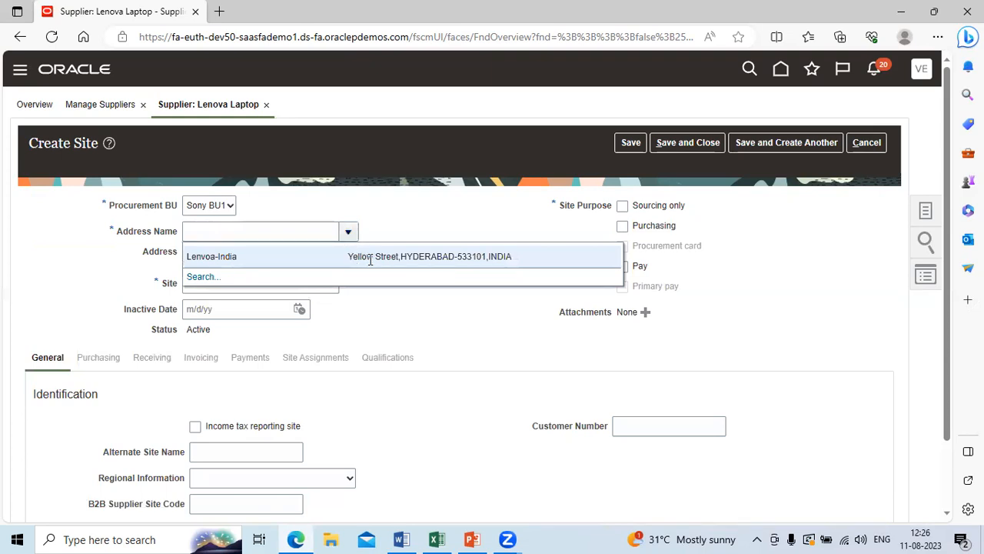
click(369, 259)
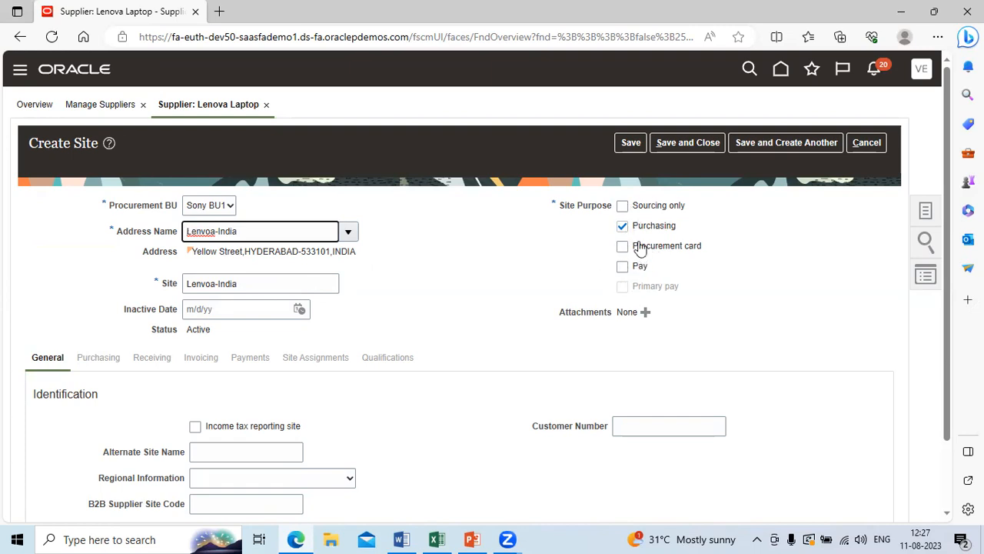
click(622, 266)
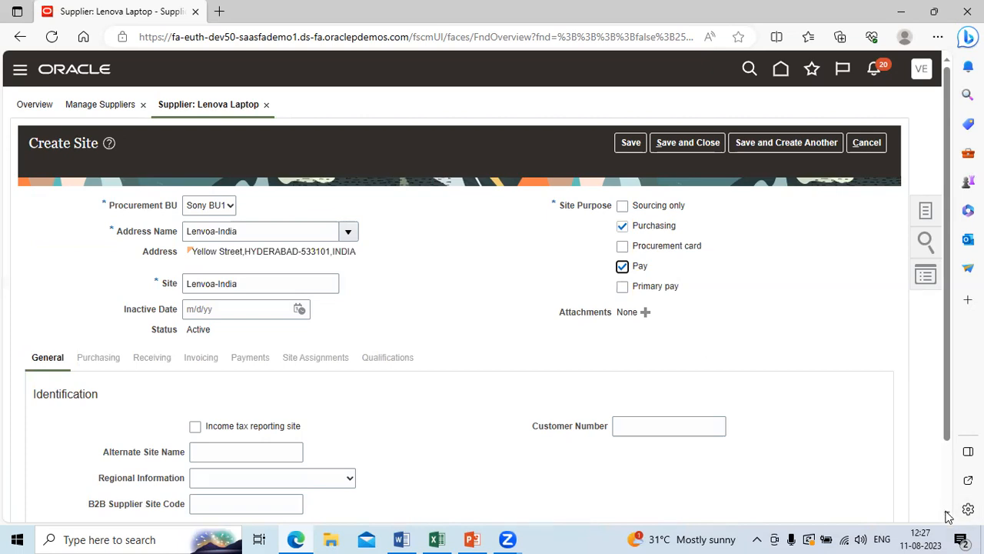
- Check the site's general details and B2B messaging choices, and save the new site
scroll(948, 515, down, 1)
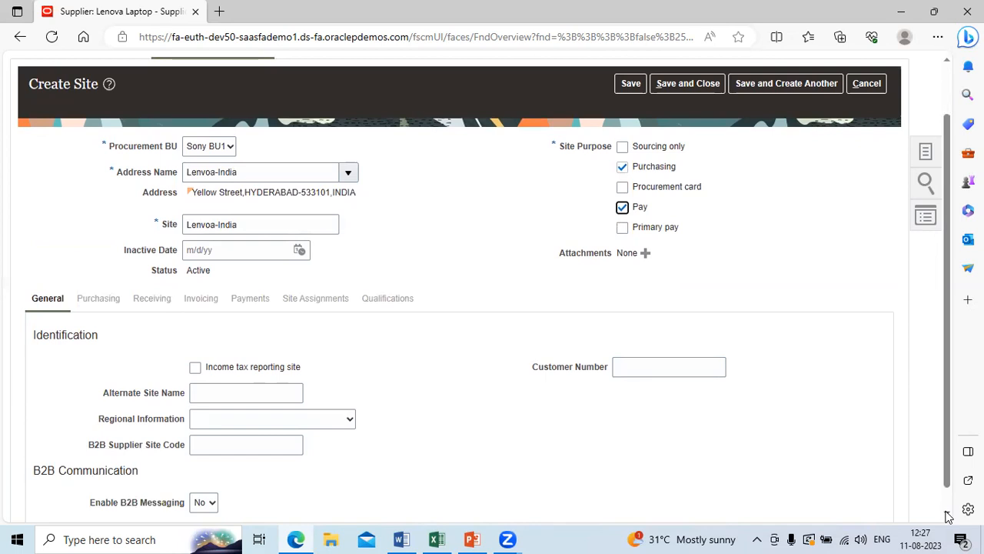
scroll(948, 515, down, 1)
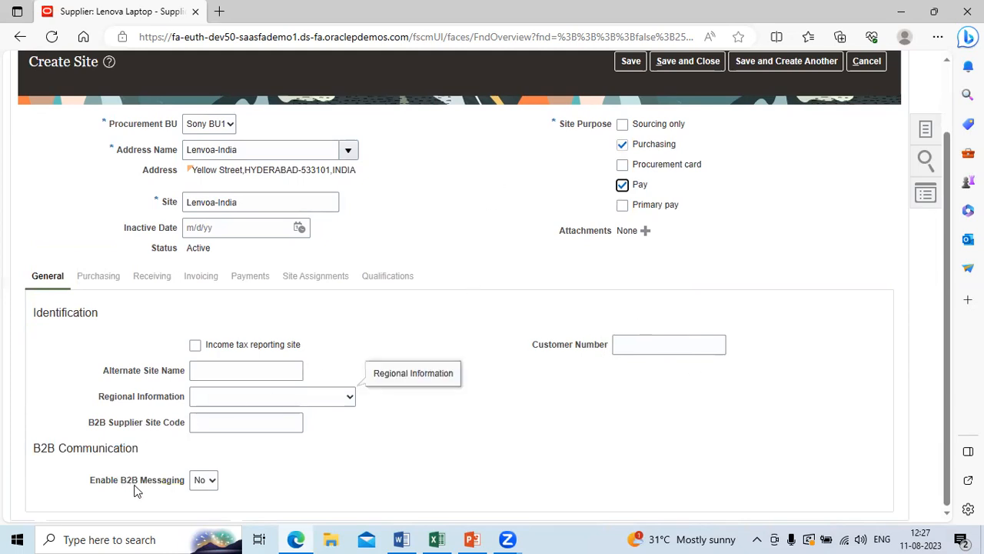
click(212, 482)
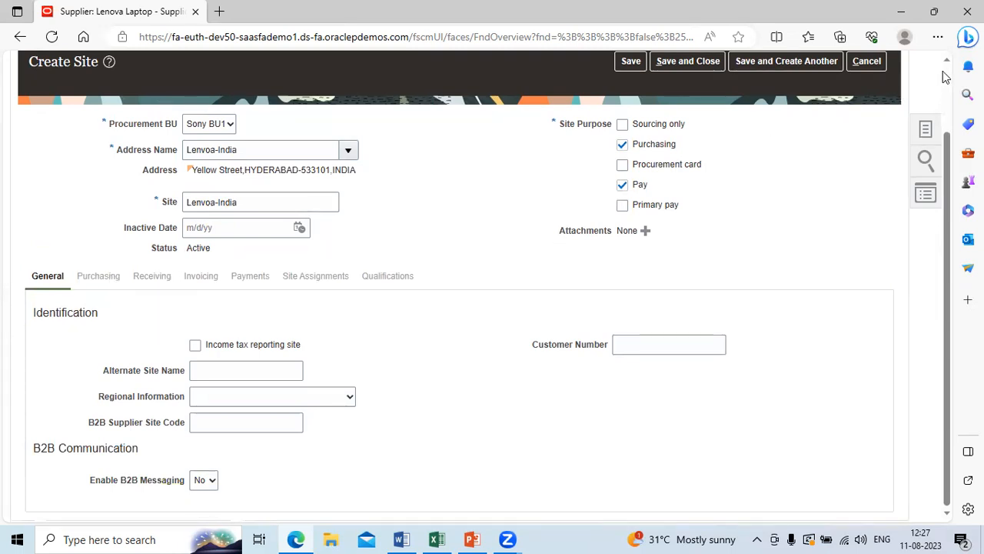
scroll(696, 141, up, 2)
click(631, 145)
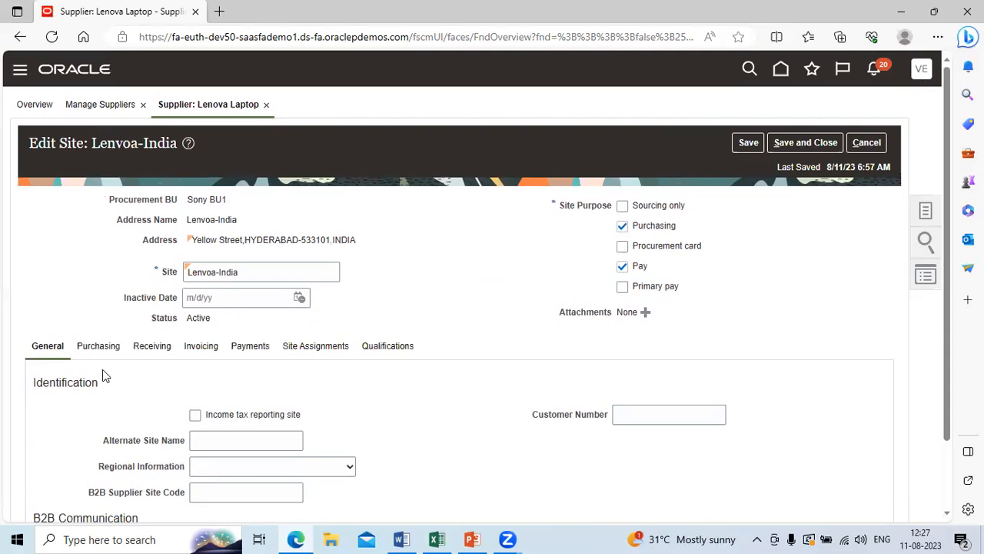
- Look over the site's purchasing settings for communication, controls, freight, consigned inventory and self-billing, and its receiving settings
click(100, 346)
scroll(950, 517, down, 3)
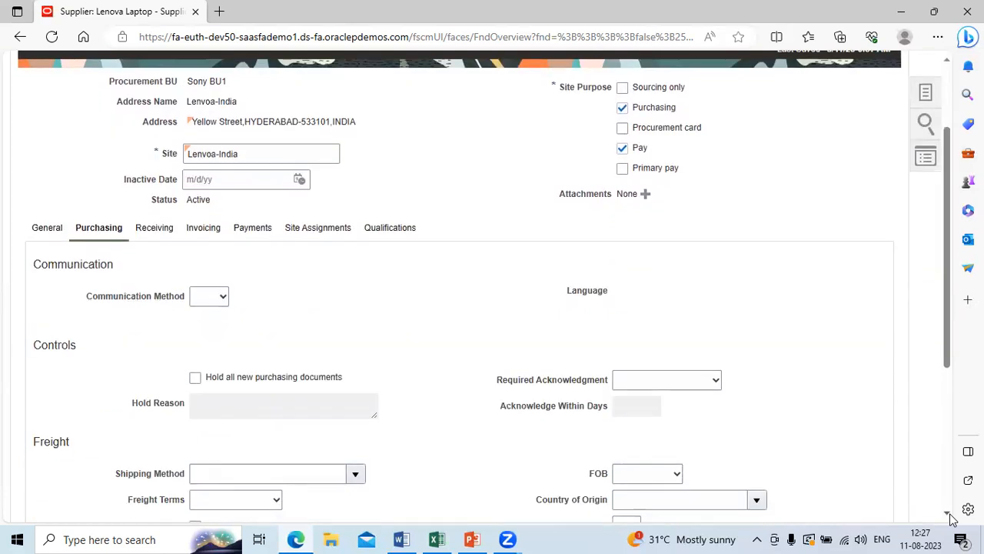
scroll(950, 518, down, 2)
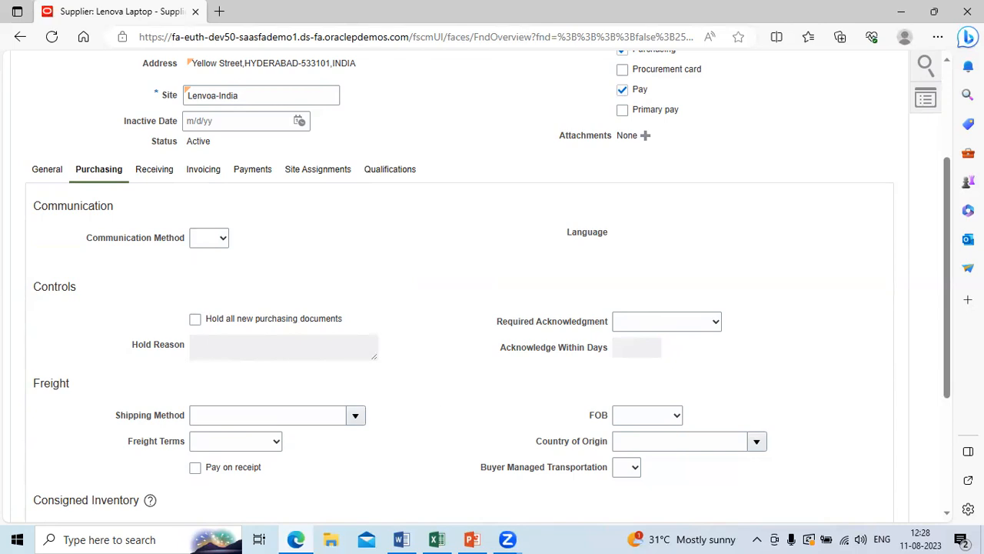
scroll(951, 520, down, 1)
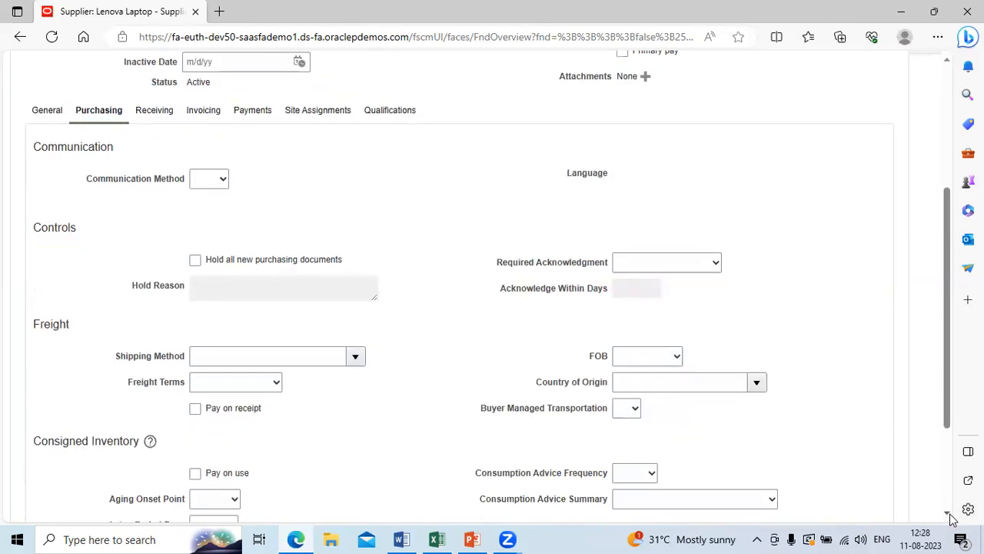
scroll(952, 519, down, 1)
scroll(952, 520, down, 1)
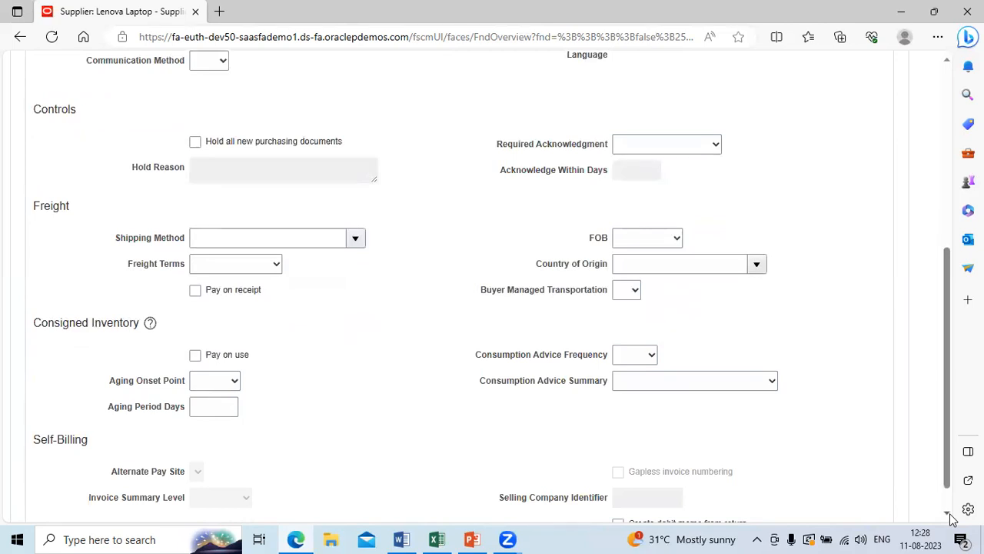
scroll(951, 520, down, 1)
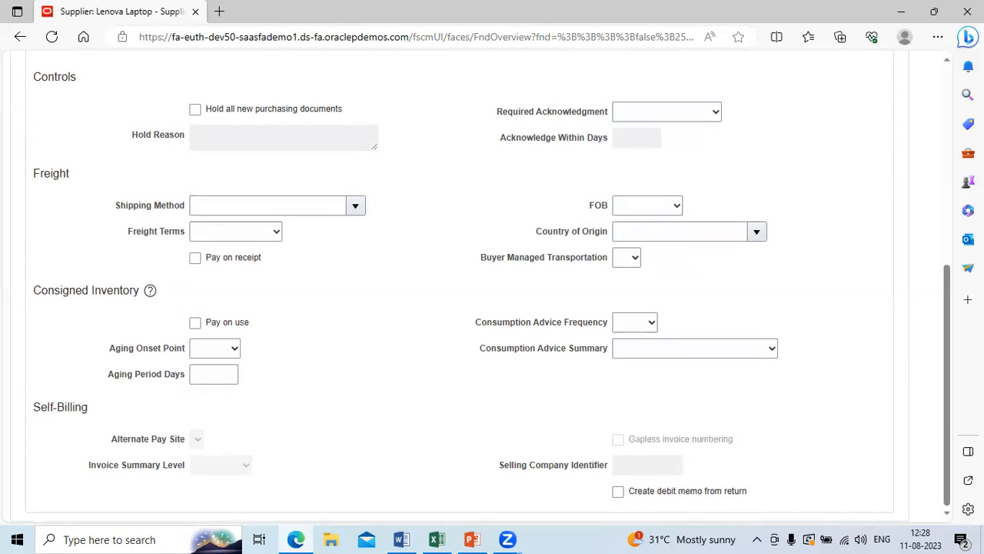
click(949, 76)
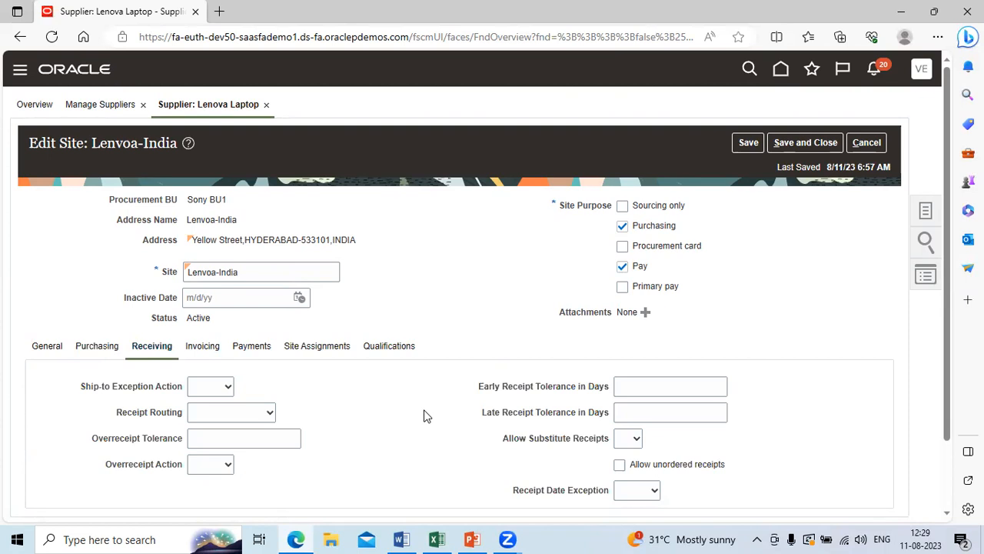
click(947, 515)
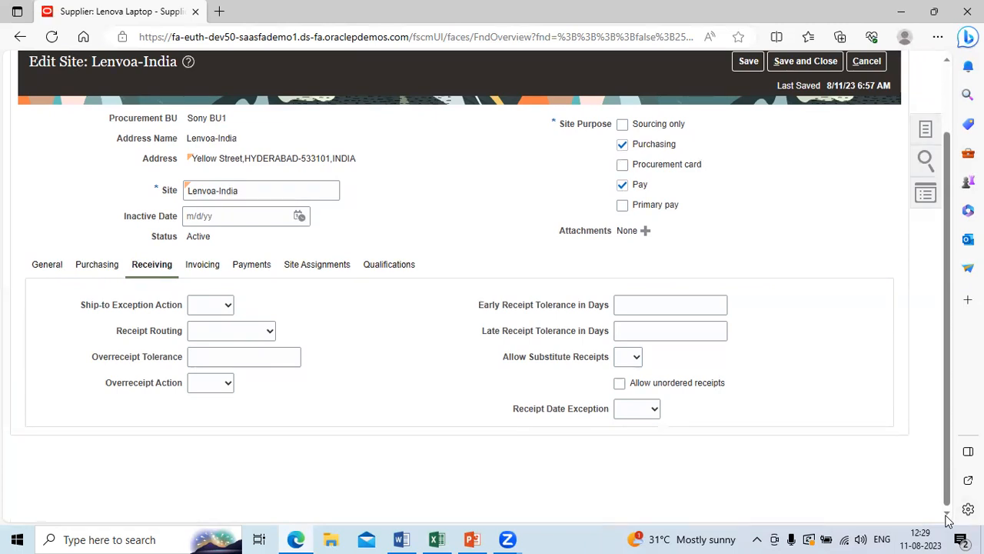
- Examine the site's invoicing controls, including the choices for the invoice match option and the match approval level
click(215, 264)
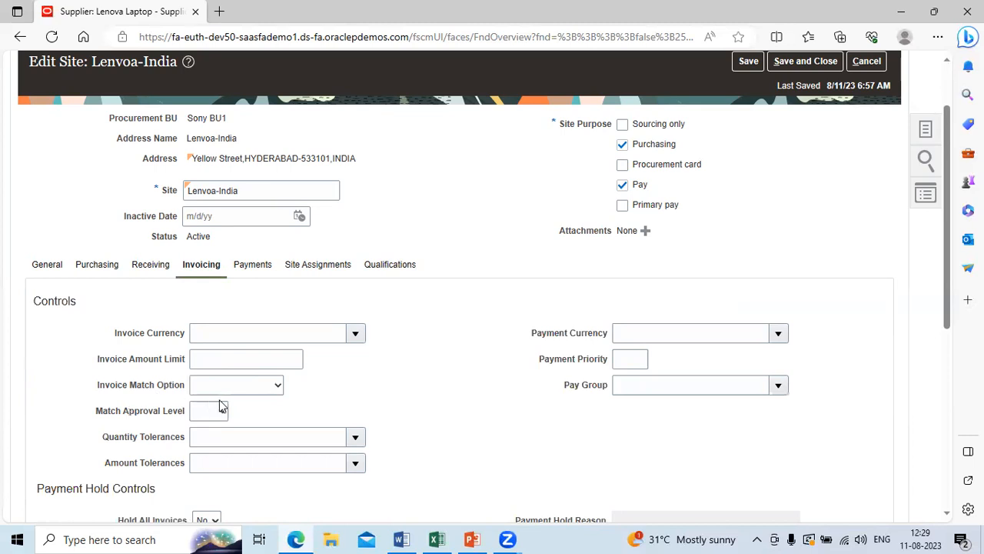
click(280, 388)
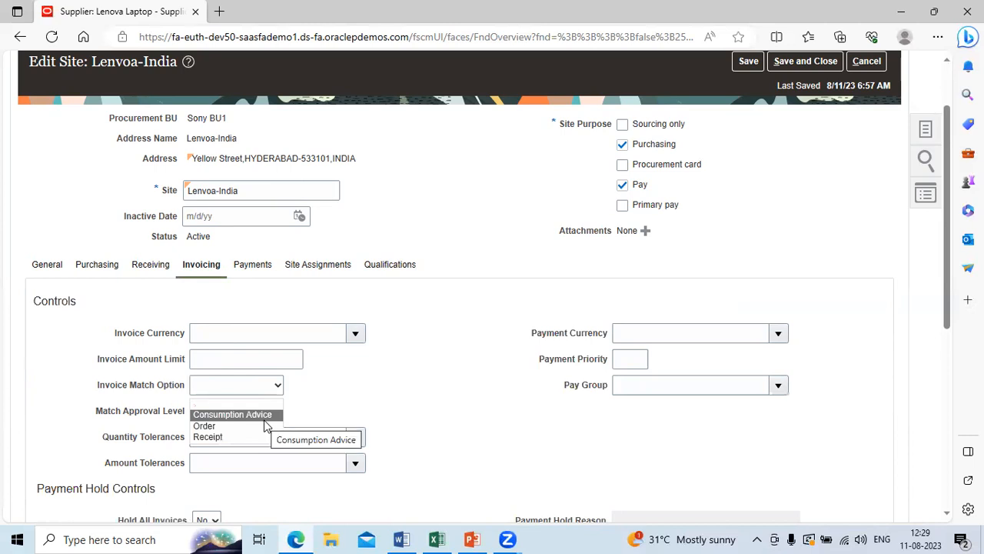
click(344, 405)
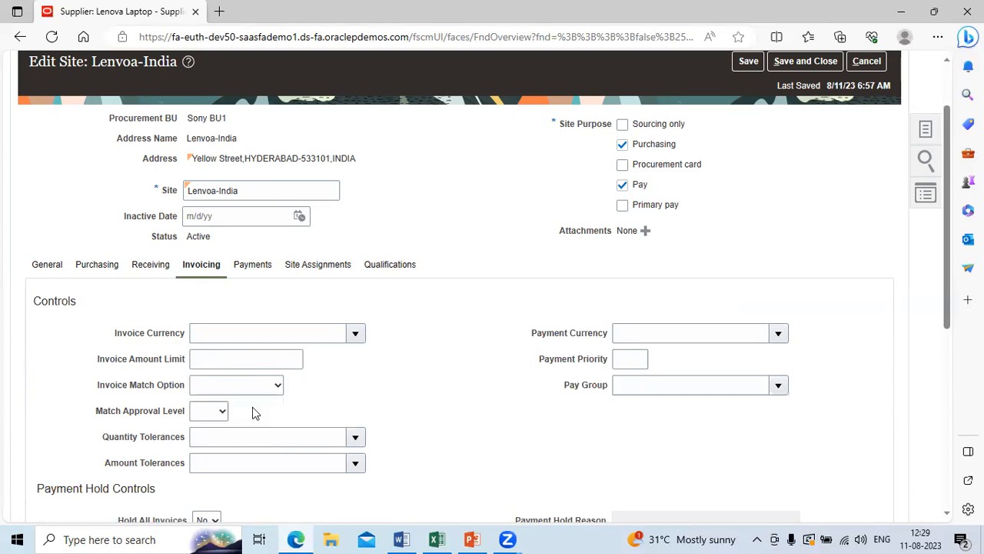
click(223, 413)
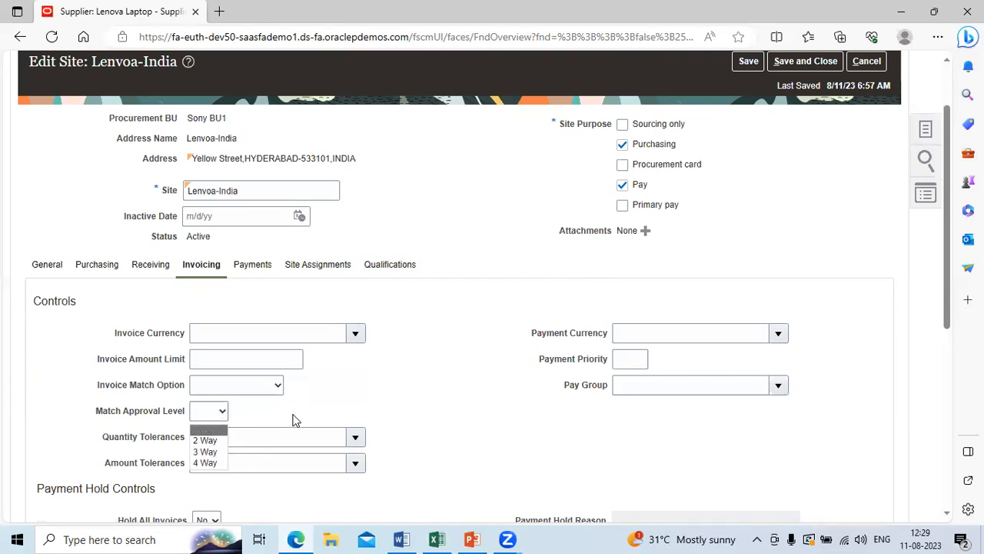
click(455, 394)
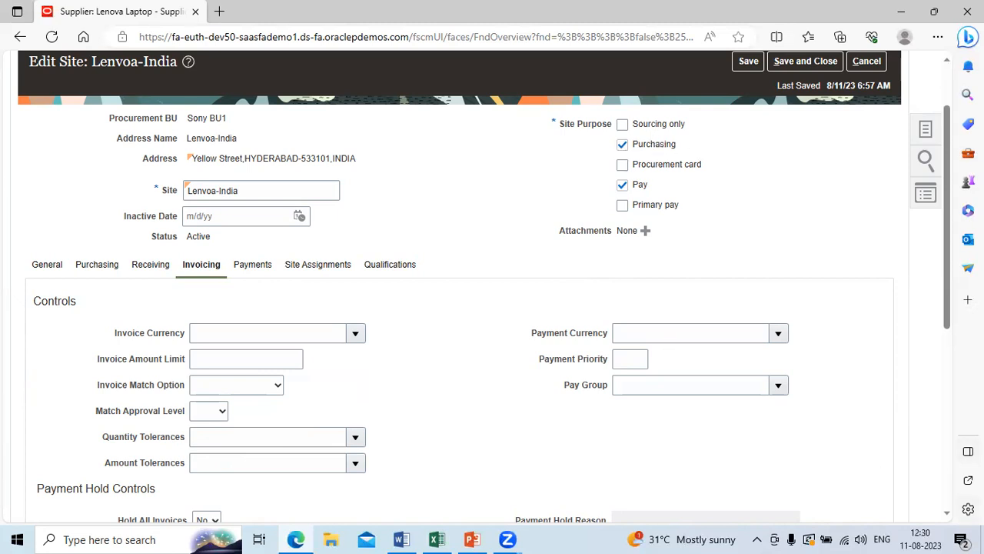
- Examine the payment hold controls, terms and third-party payment relationships in the site's invoicing settings
scroll(946, 513, down, 1)
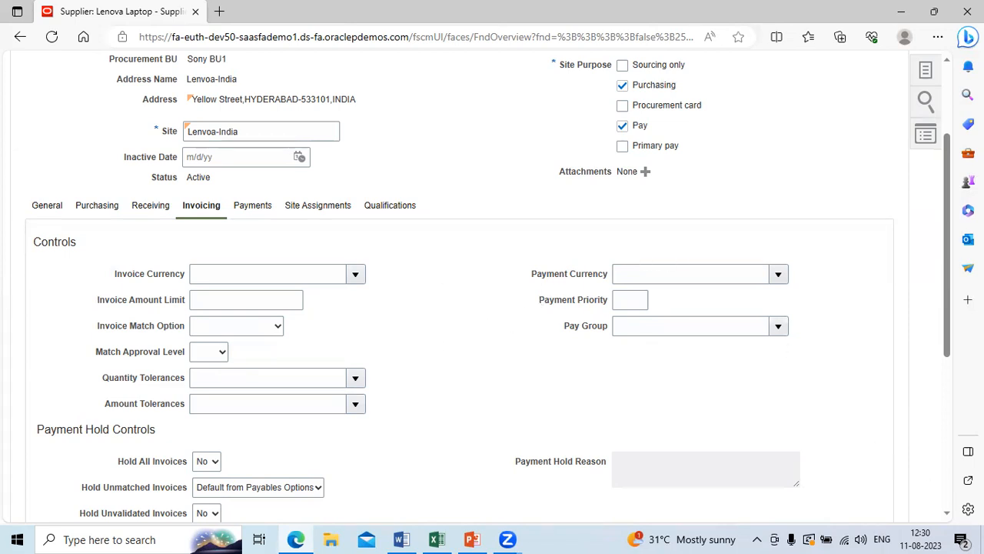
click(947, 515)
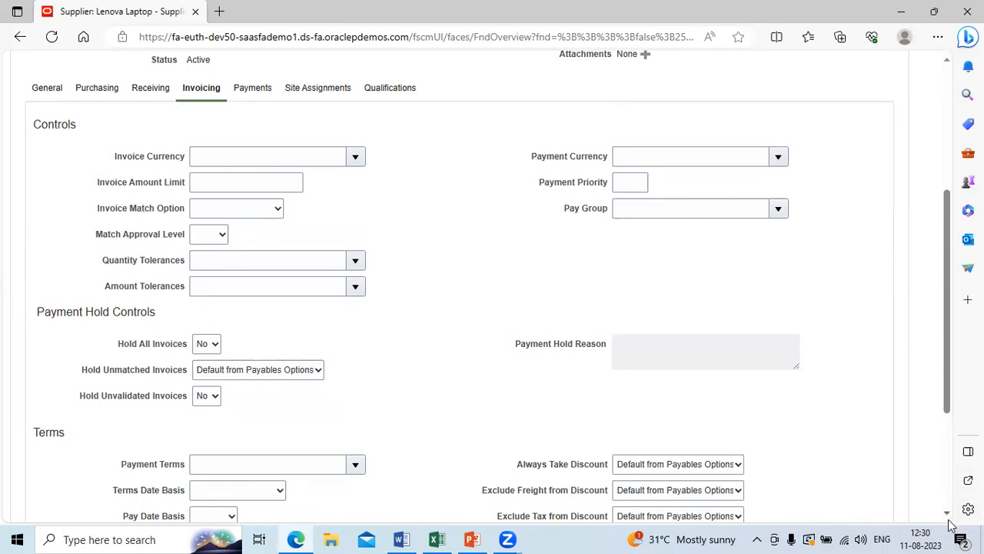
scroll(951, 524, down, 2)
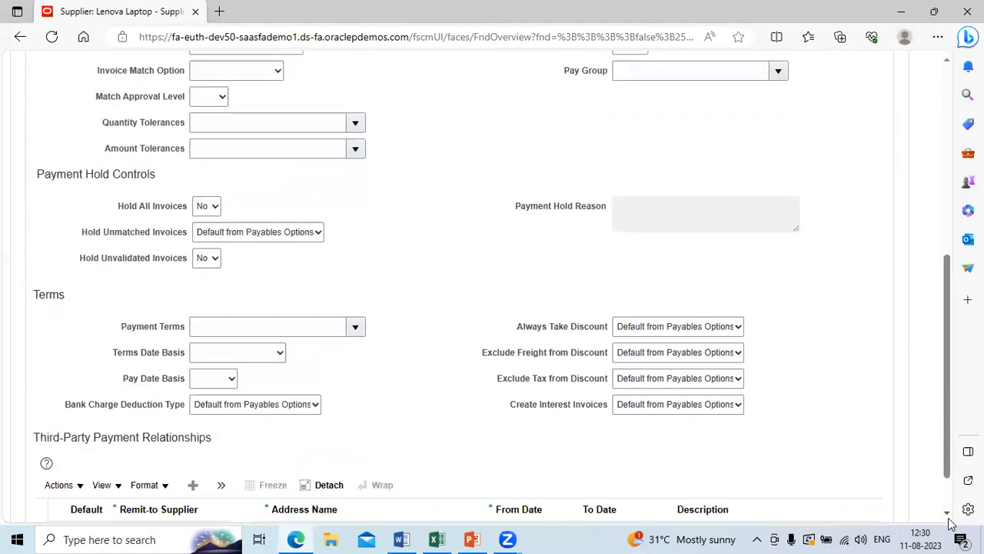
scroll(951, 523, down, 1)
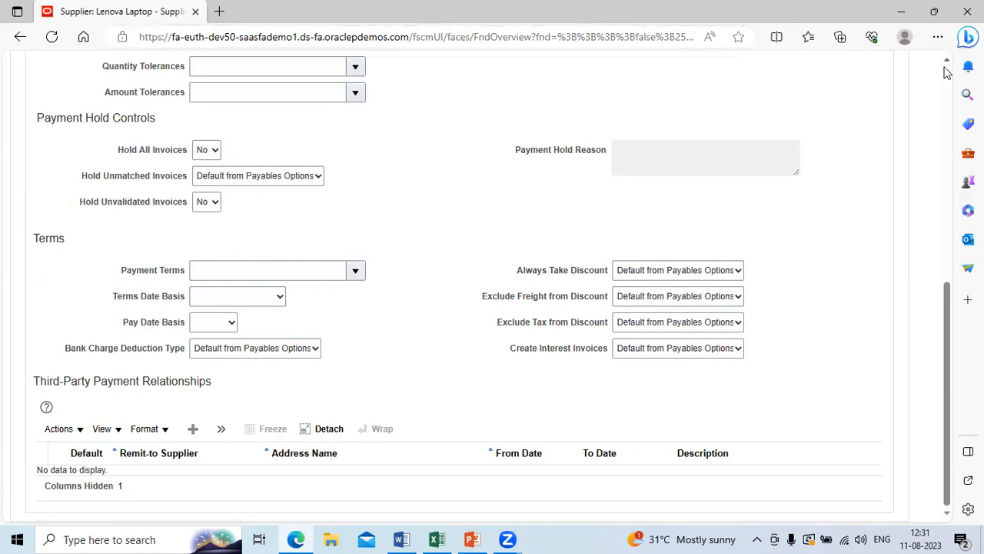
scroll(946, 71, up, 1)
scroll(946, 71, up, 3)
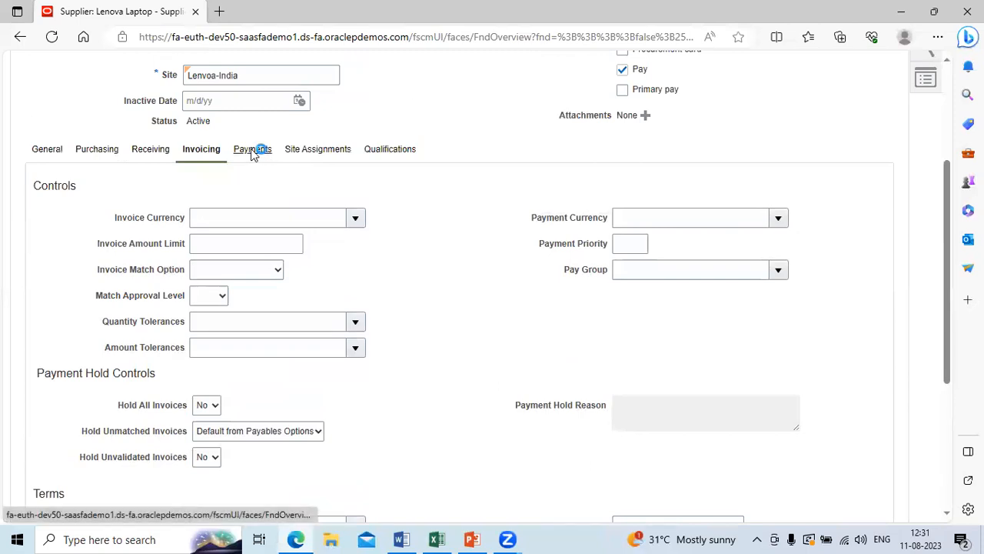
- Look over the site's payment methods and the delivery and specification settings among its payment attributes
click(250, 149)
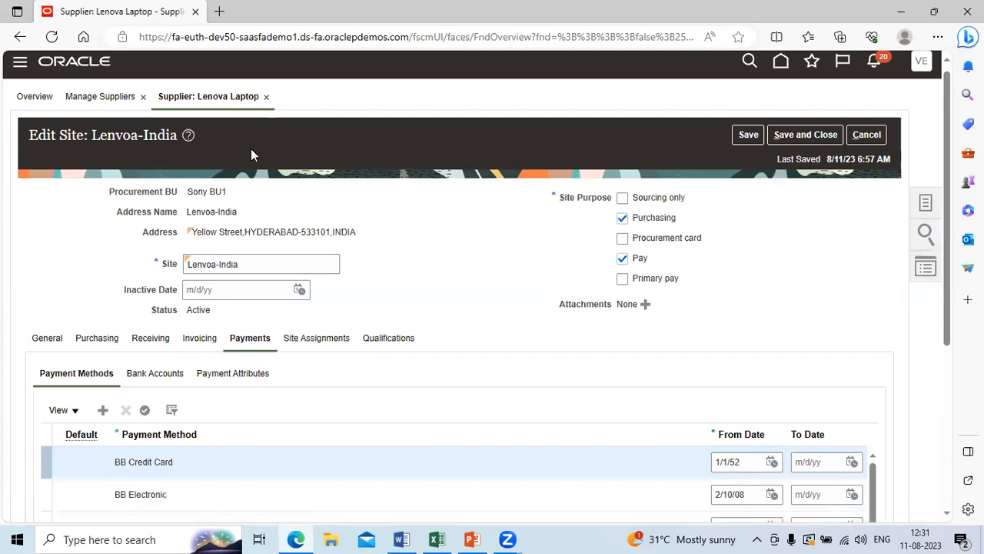
click(244, 373)
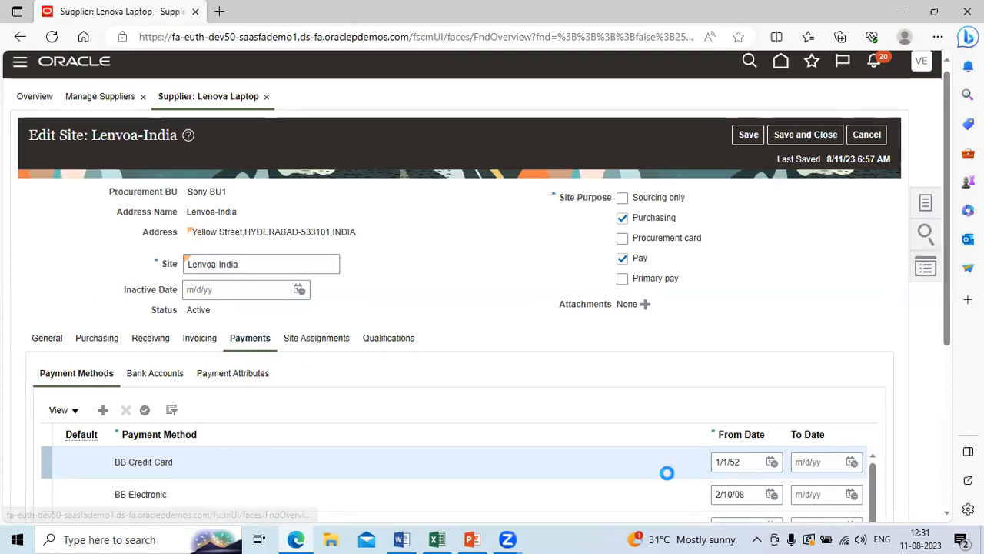
click(948, 513)
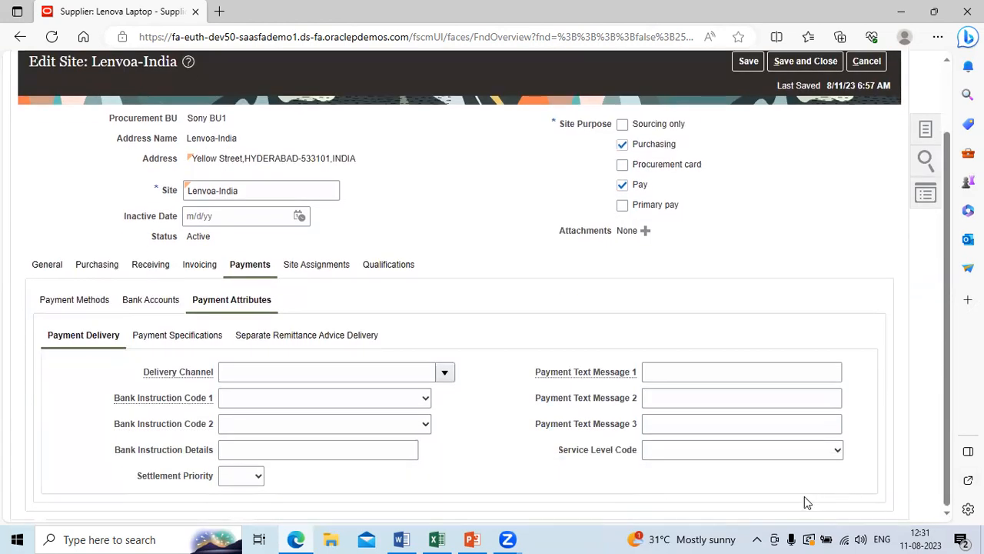
click(174, 335)
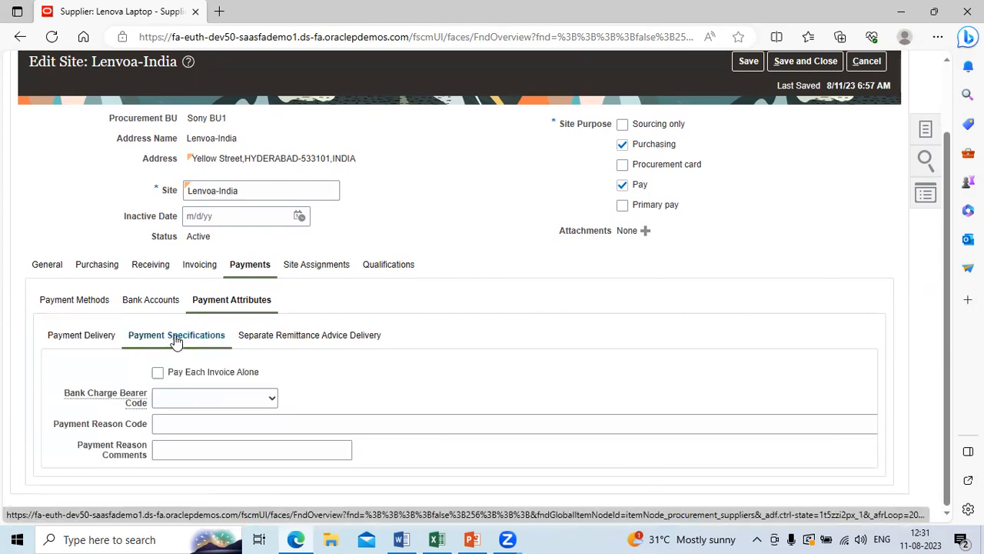
click(97, 336)
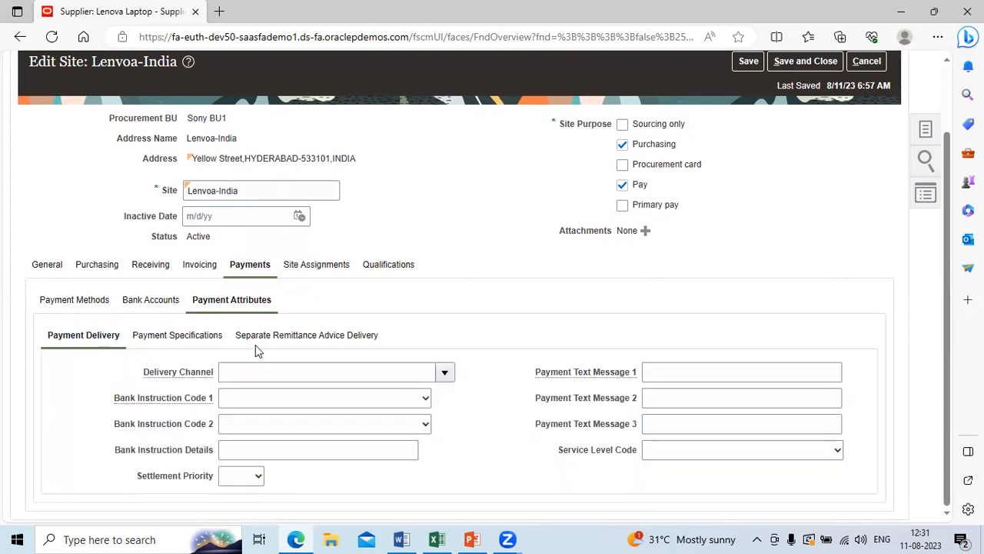
- Look over the site's separate remittance advice delivery and payment specification settings
click(278, 347)
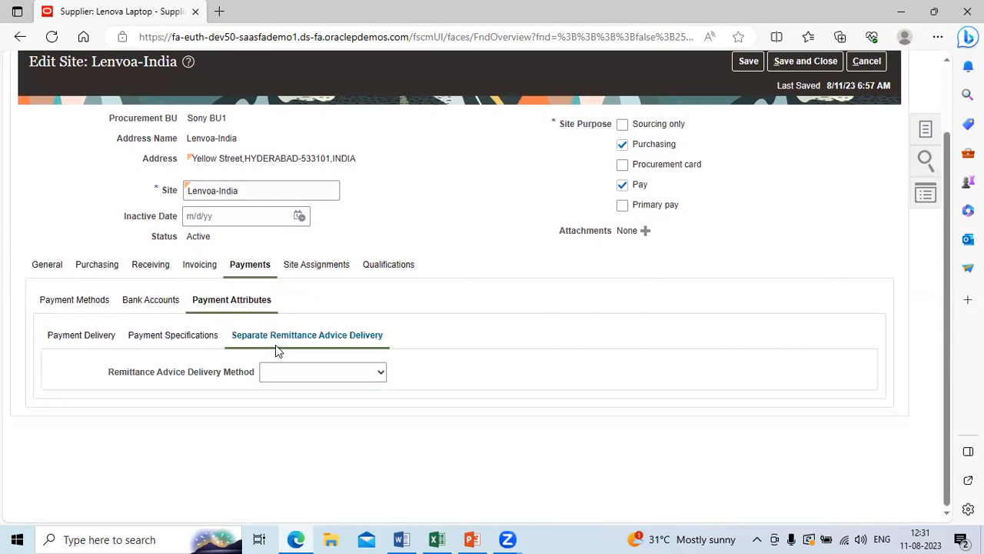
click(186, 337)
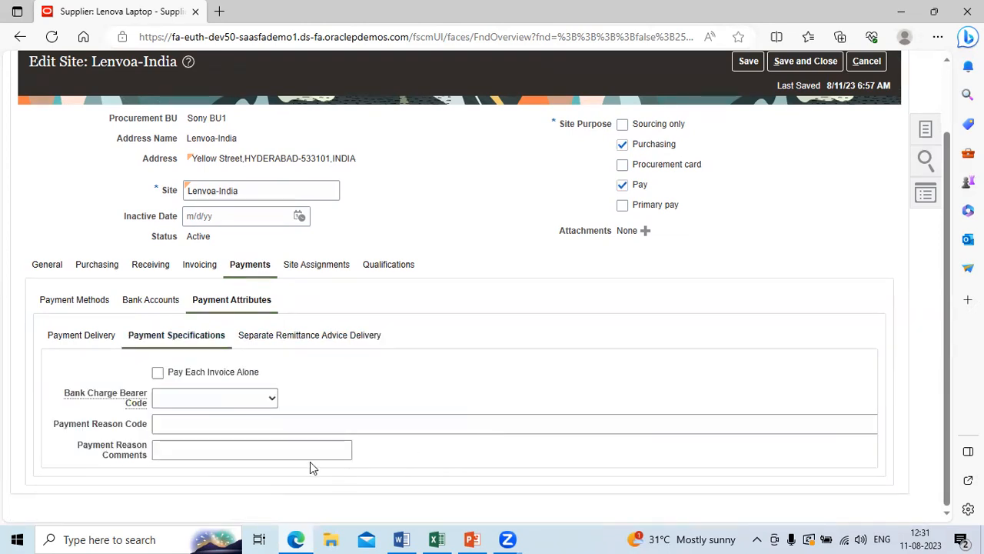
- Add a site assignment to the Lenvoa-India site with Sony BU1 as the client BU
click(309, 267)
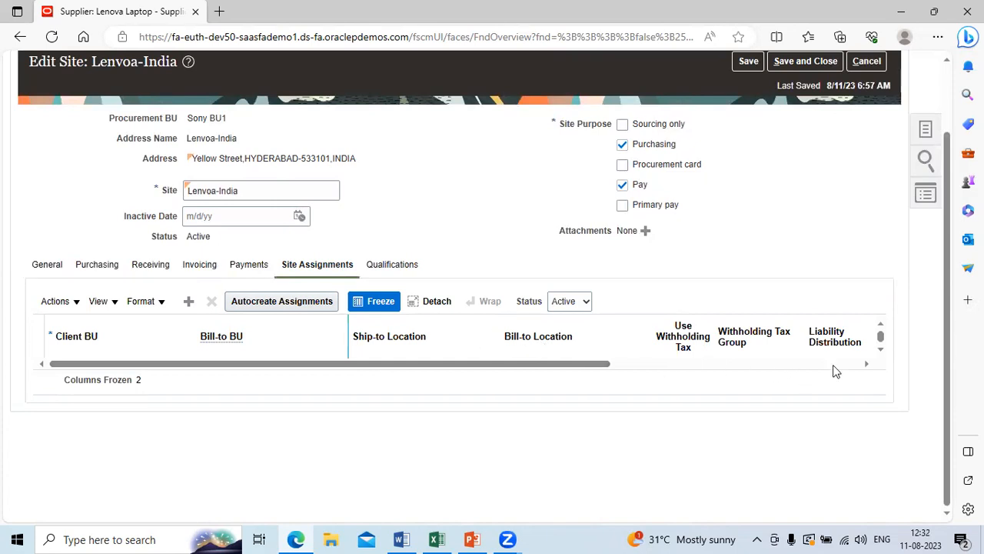
click(866, 363)
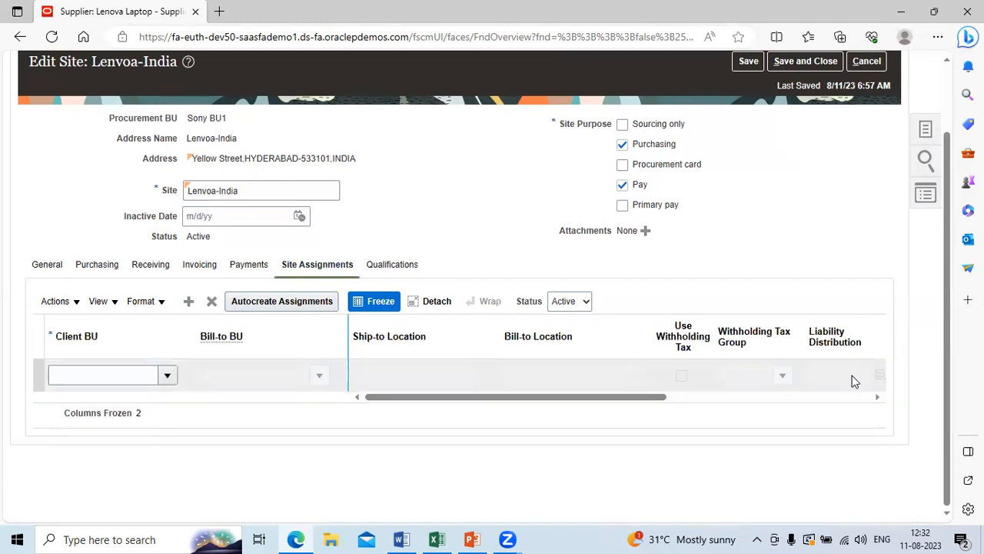
click(877, 398)
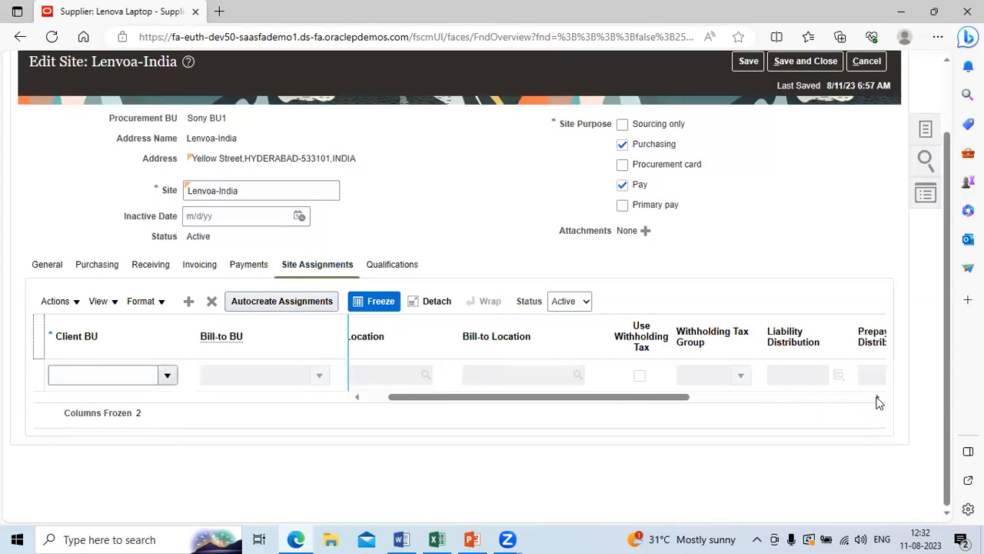
click(877, 399)
click(877, 398)
click(877, 398)
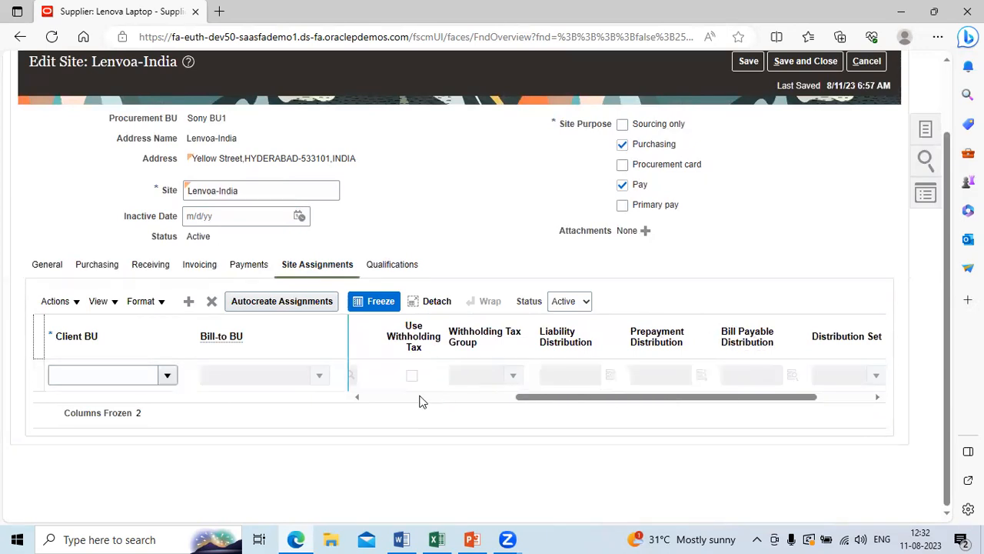
click(356, 398)
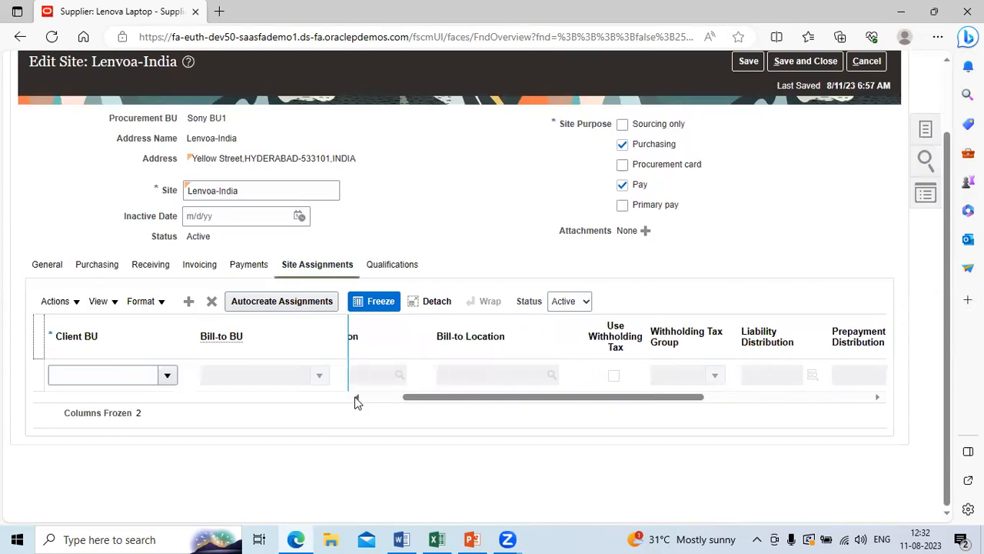
click(140, 376)
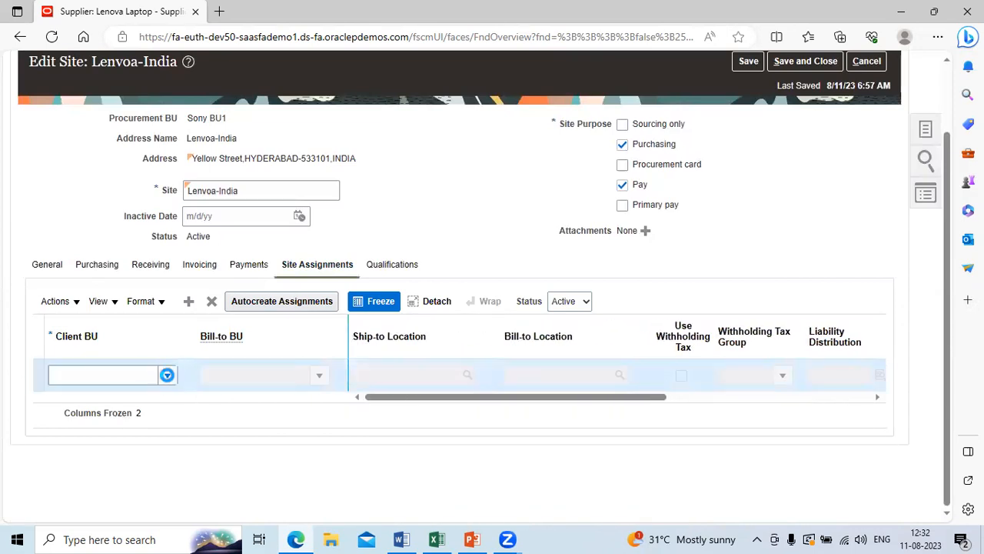
click(167, 374)
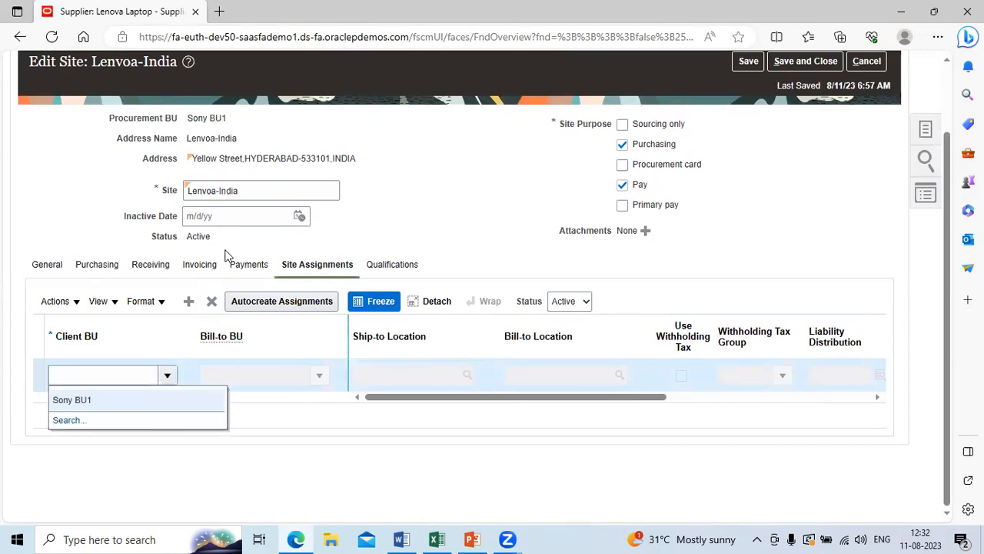
click(97, 399)
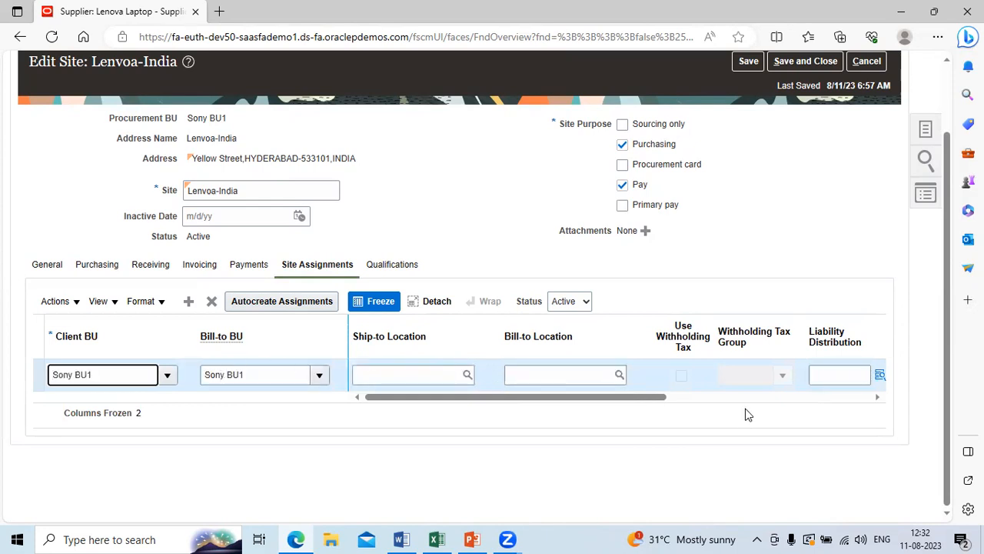
- Examine the new assignment's withholding tax, liability, prepayment and bill payable distribution, distribution set and inactive date fields
click(878, 399)
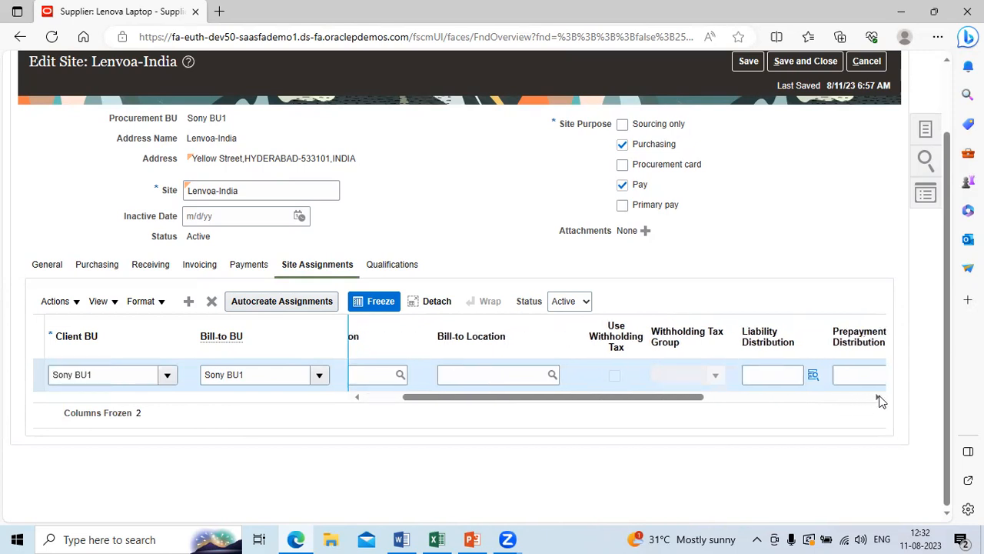
click(879, 399)
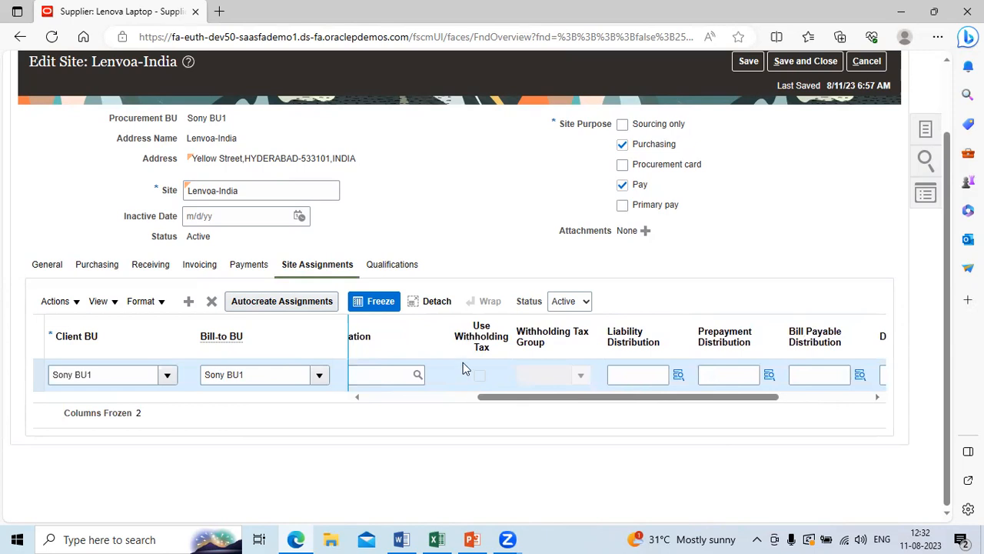
click(680, 377)
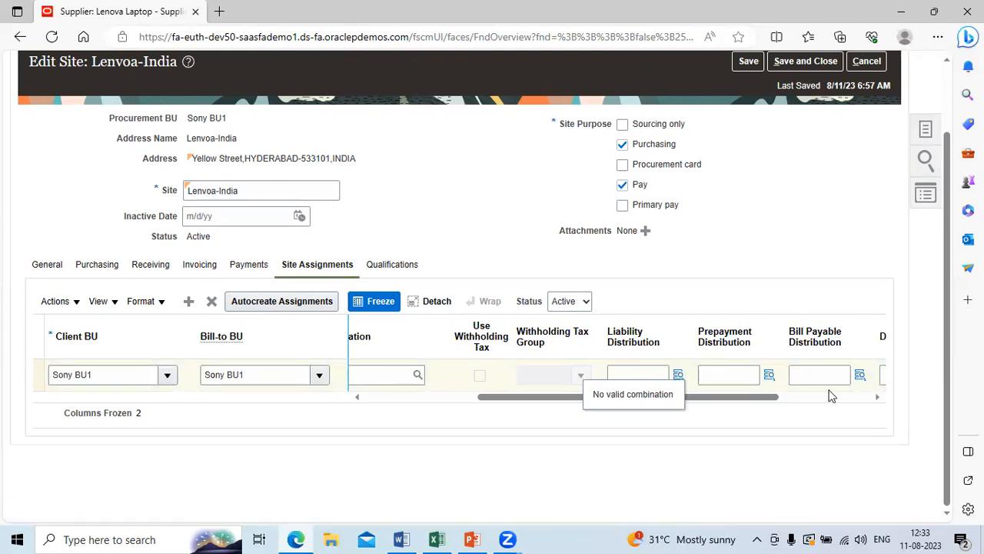
click(877, 397)
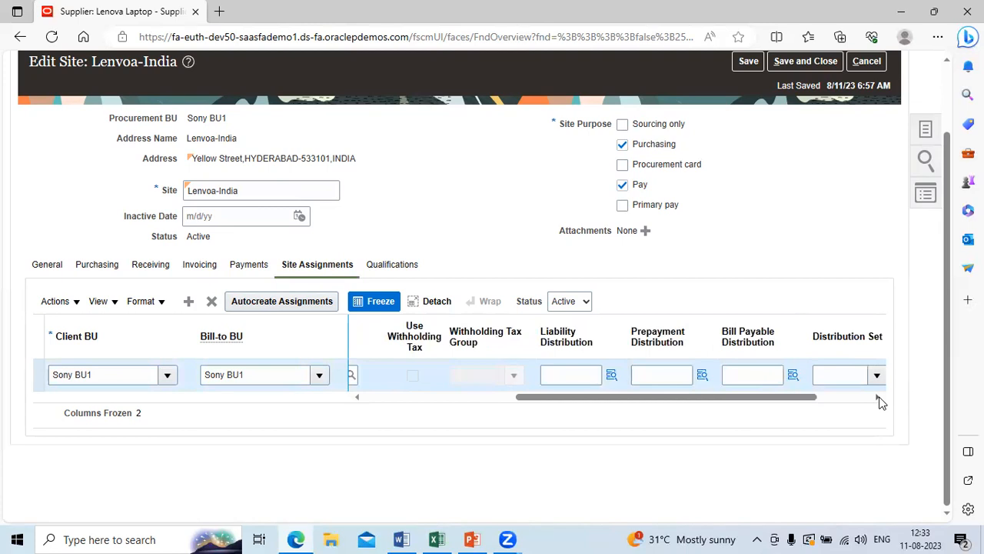
click(877, 398)
click(878, 398)
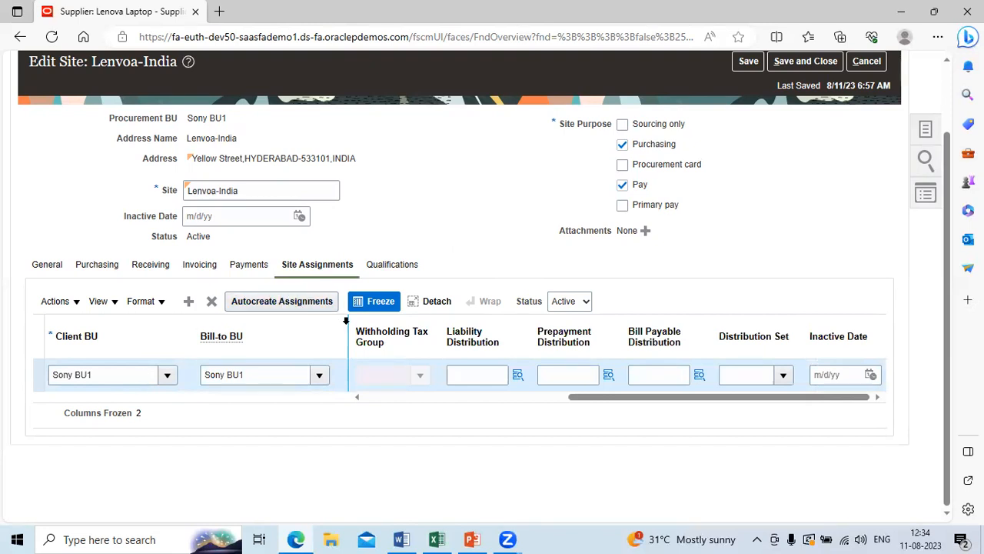
- Save the Lenvoa-India site with its assignment and close it, returning to the supplier's list of sites
click(947, 73)
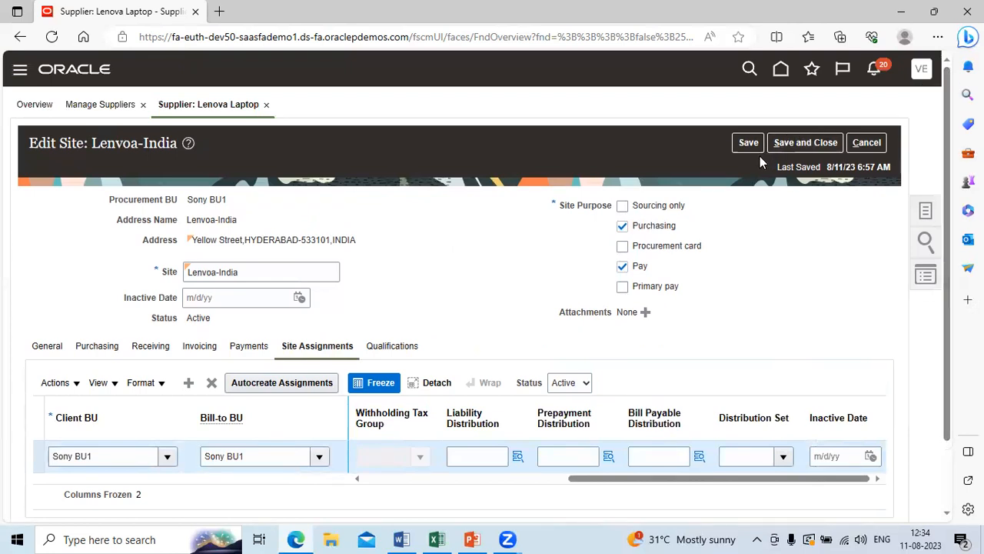
click(800, 146)
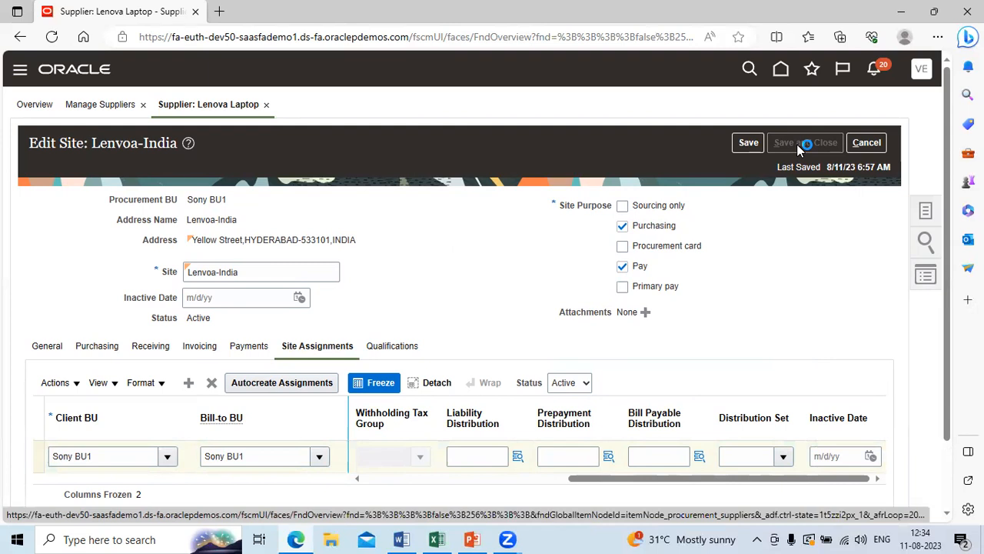
click(797, 144)
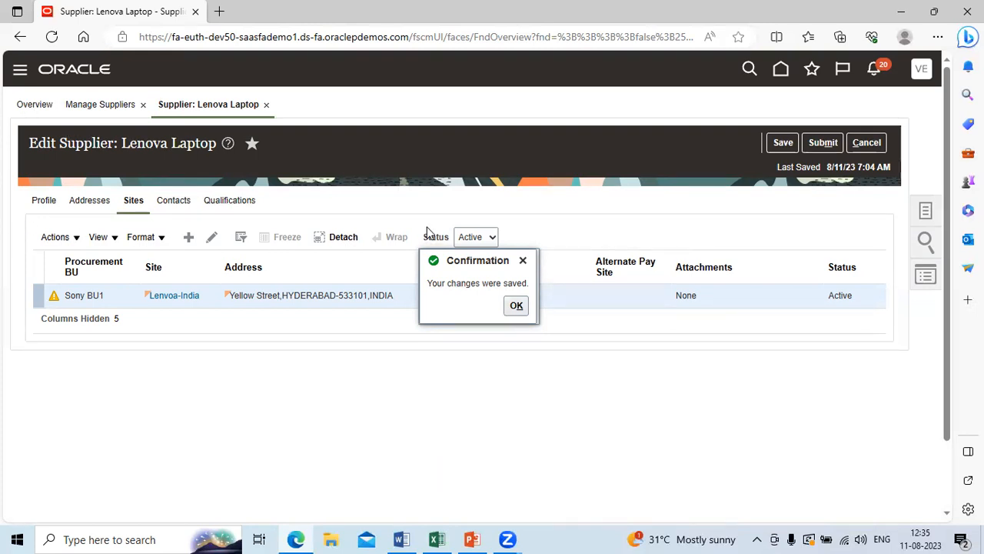
click(517, 306)
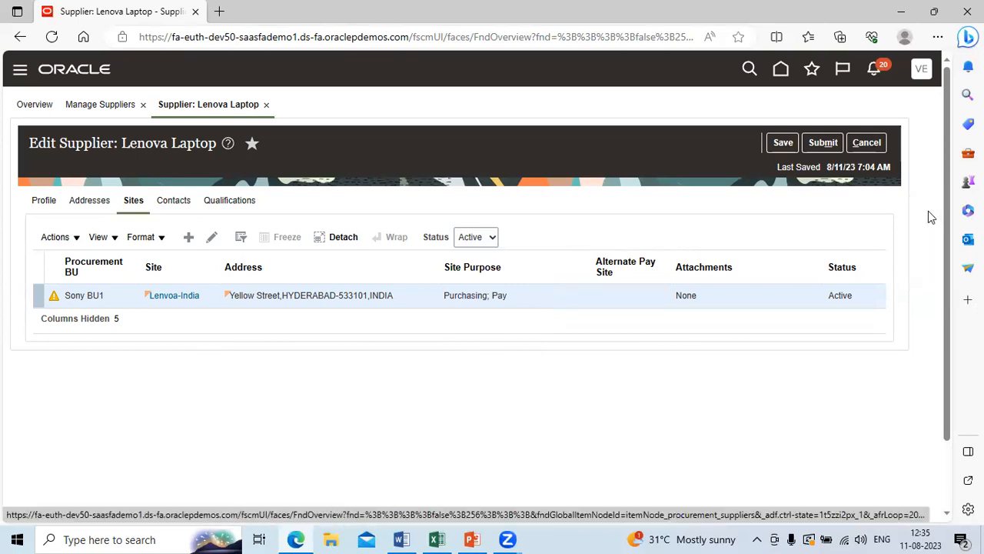
- Search the managed suppliers for Lenova and open the supplier Lenova Laptop
click(926, 212)
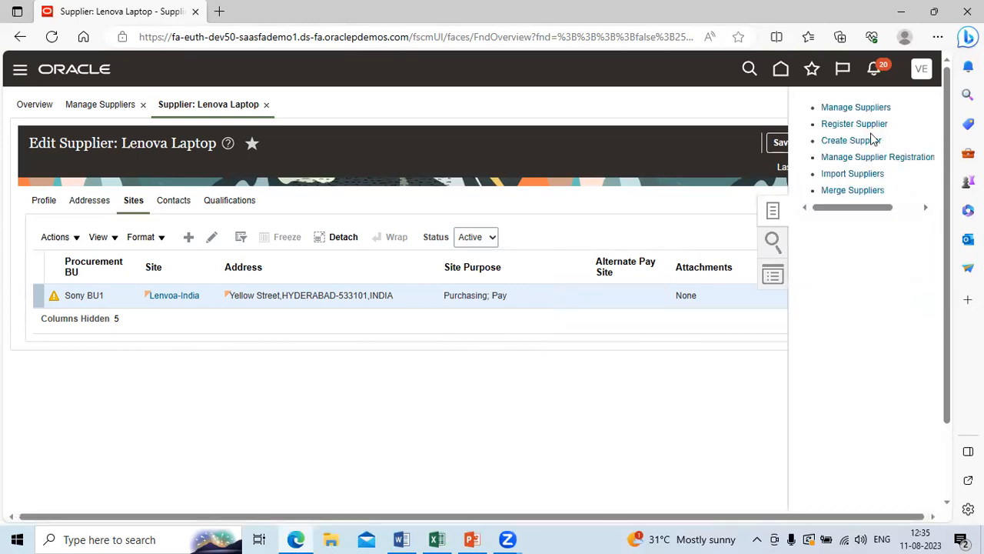
click(855, 107)
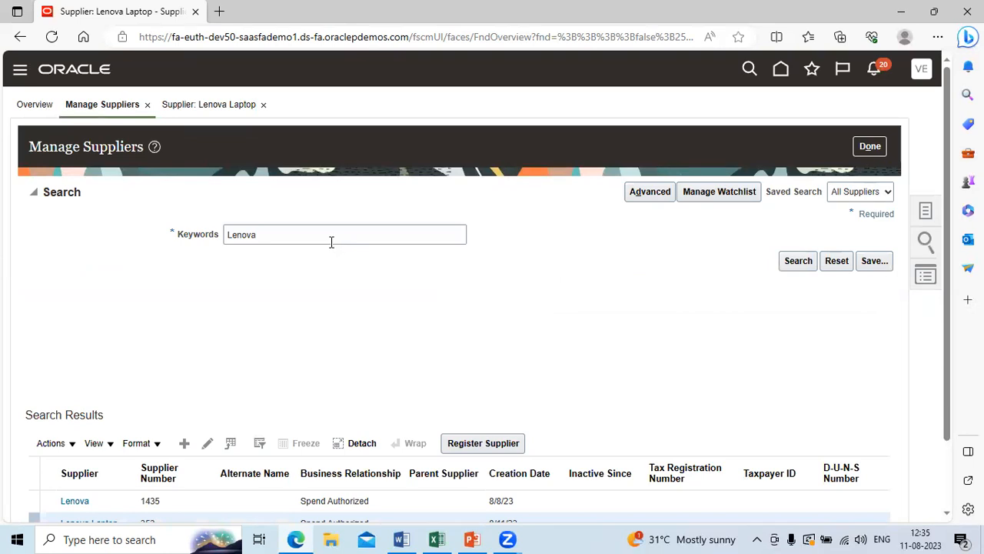
click(806, 263)
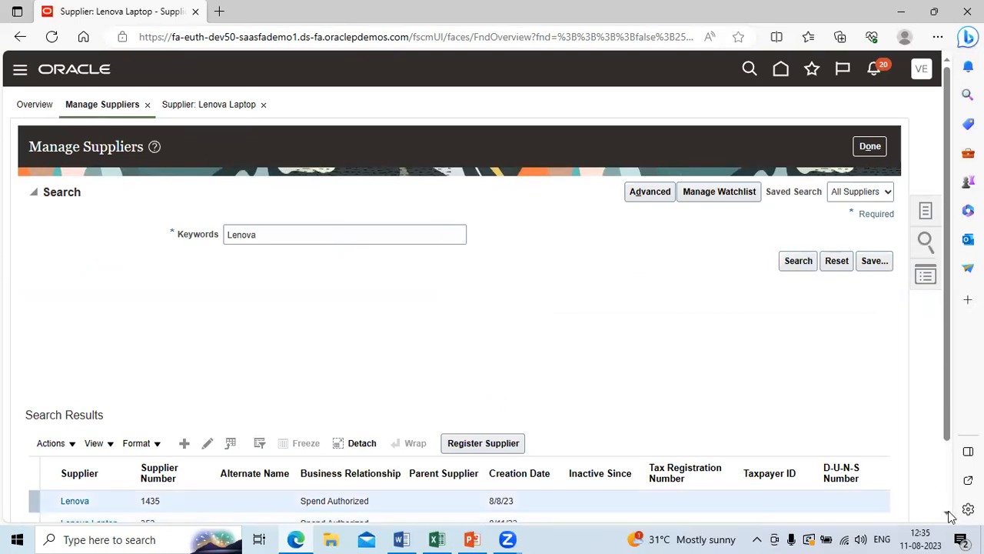
scroll(950, 516, down, 2)
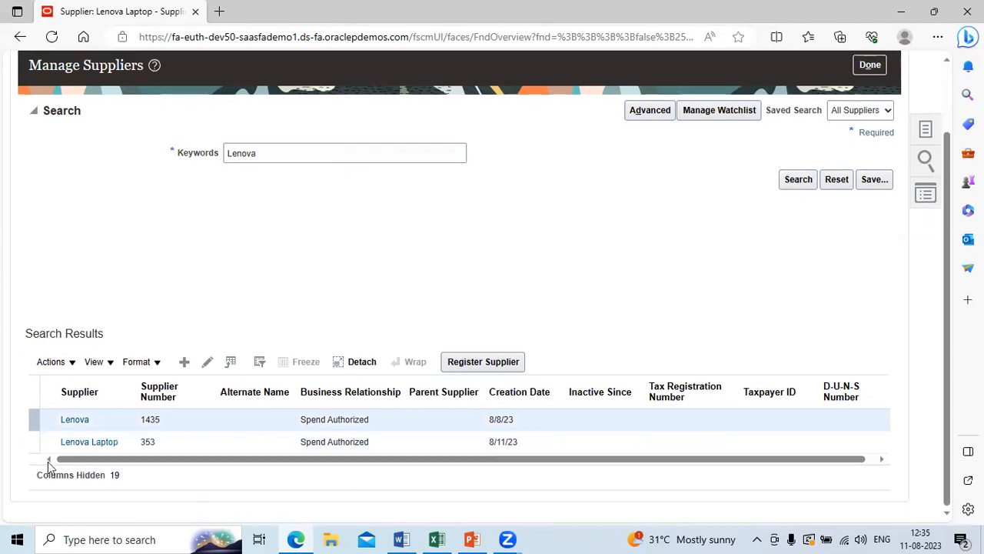
click(90, 443)
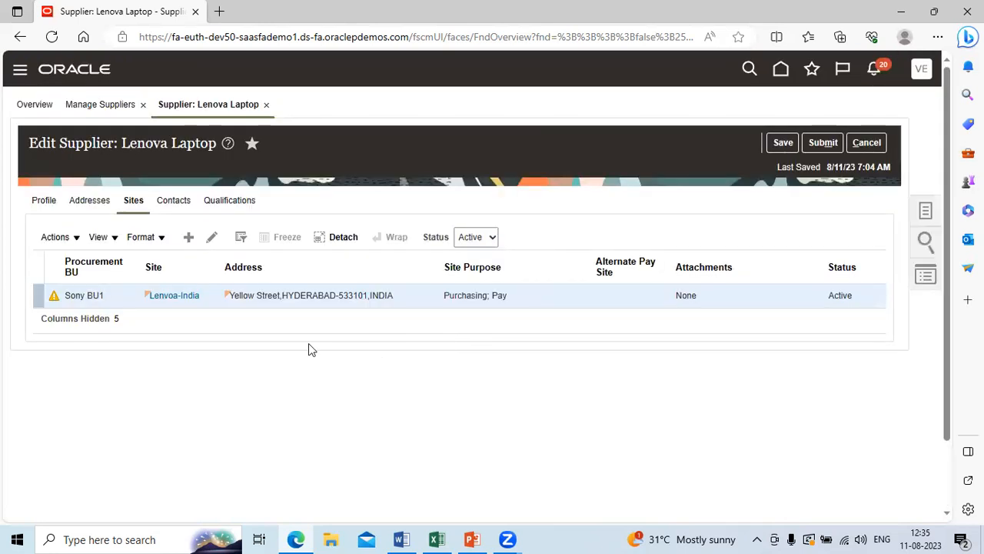
- Reopen the Lenvoa-India site to check its saved site assignment, and leave it without making changes
click(179, 295)
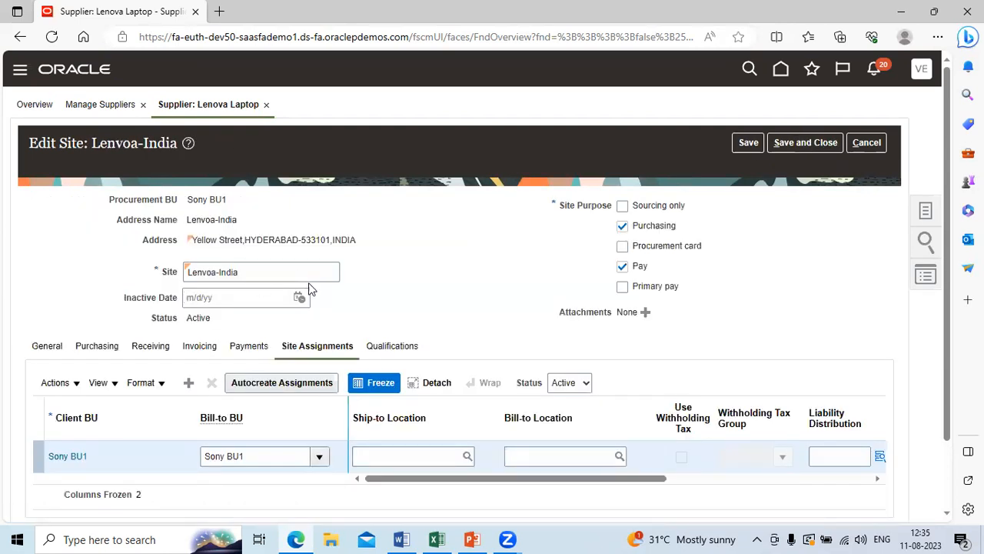
scroll(367, 311, down, 1)
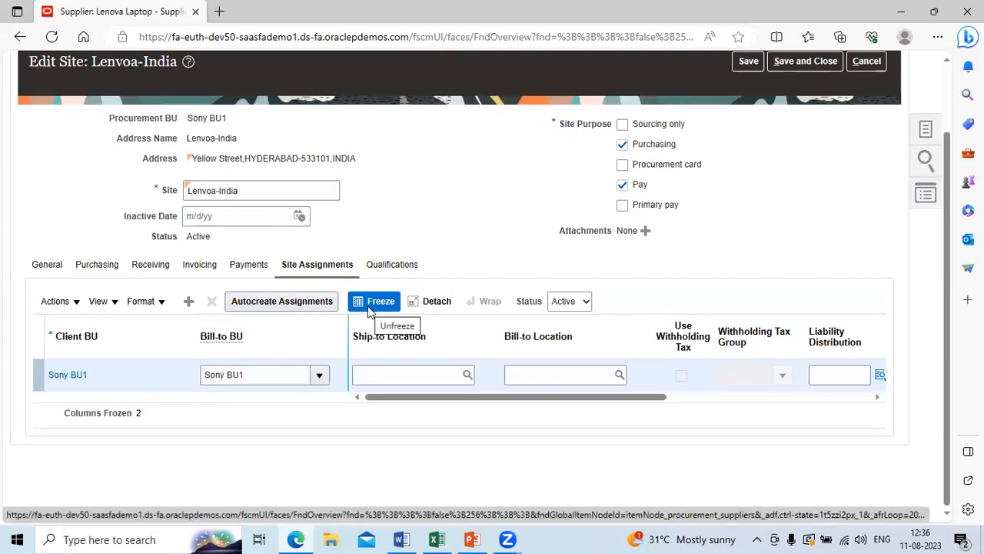
scroll(367, 312, up, 1)
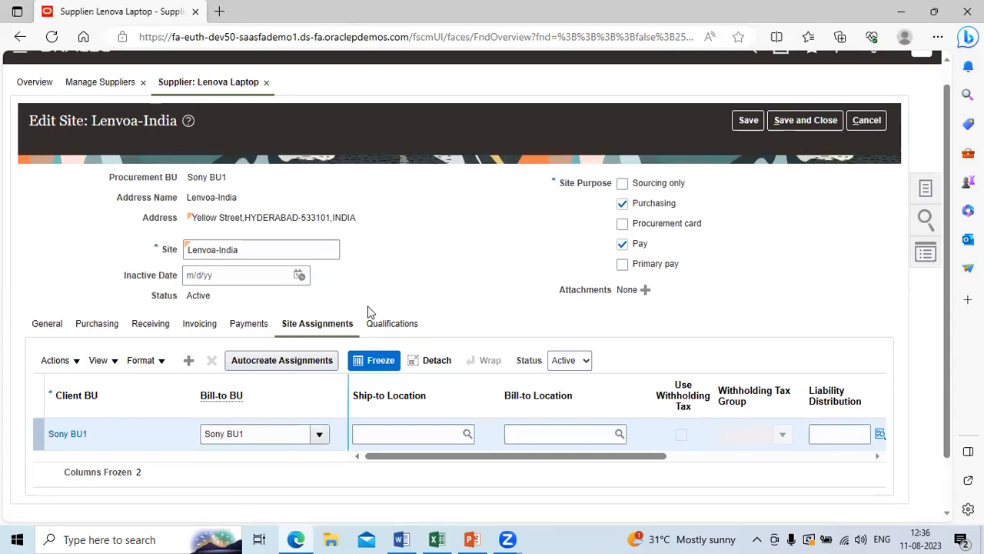
click(851, 125)
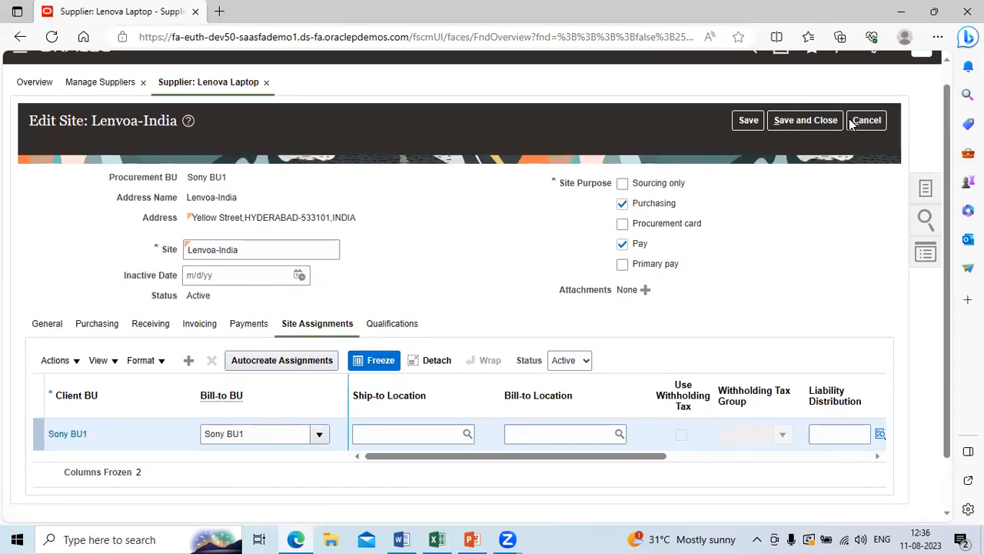